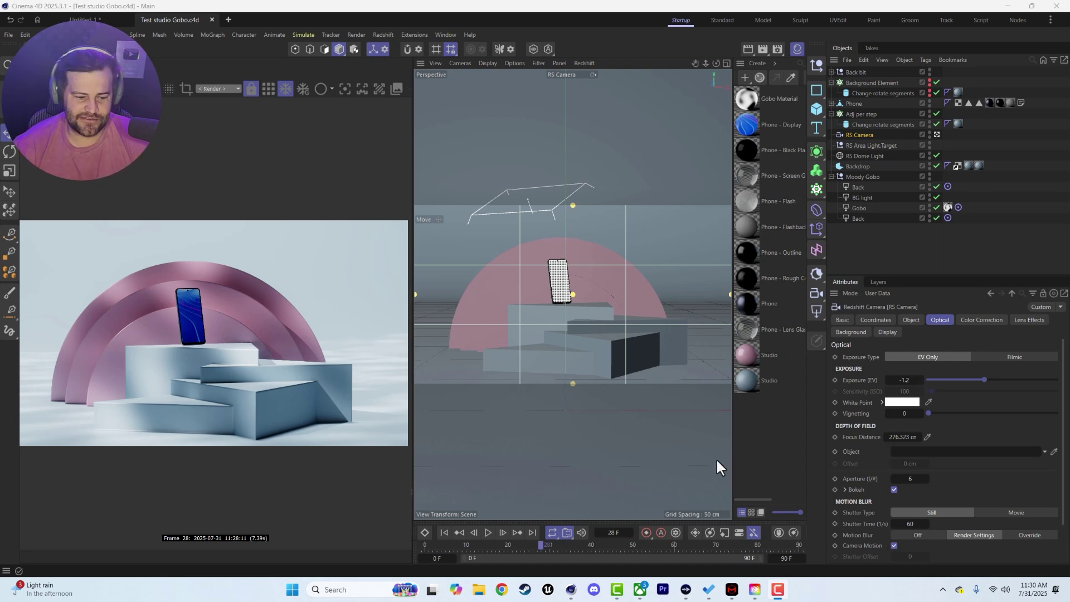
Step: Play the animation from the first frame to preview the gobo shadows, and stop at frame 46
{"action": "left_click", "coordinate": [444, 533]}
{"action": "left_click", "coordinate": [488, 532]}
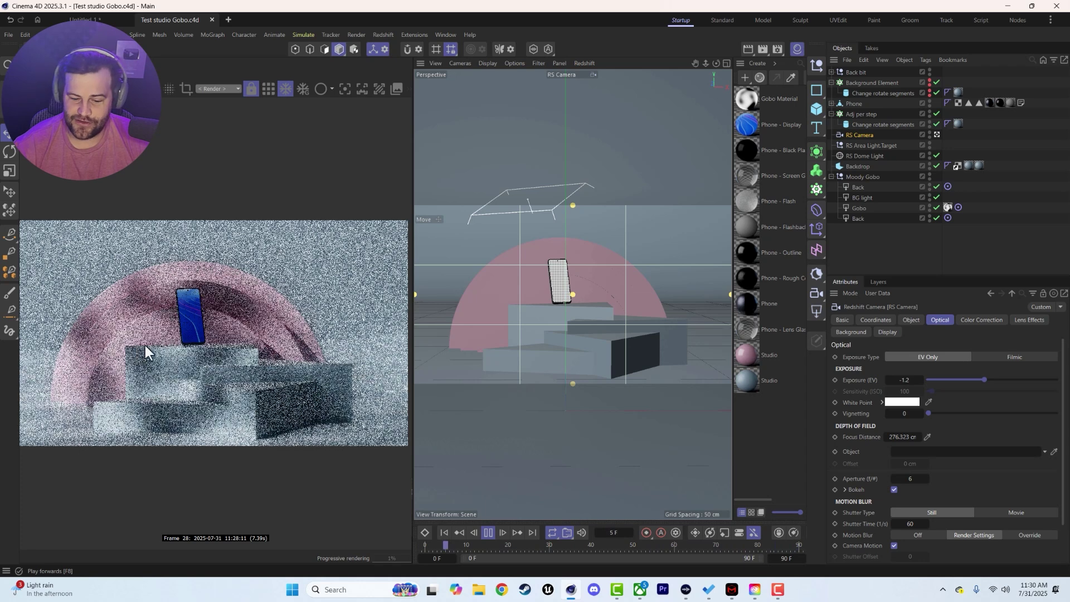
{"action": "left_click", "coordinate": [489, 532]}
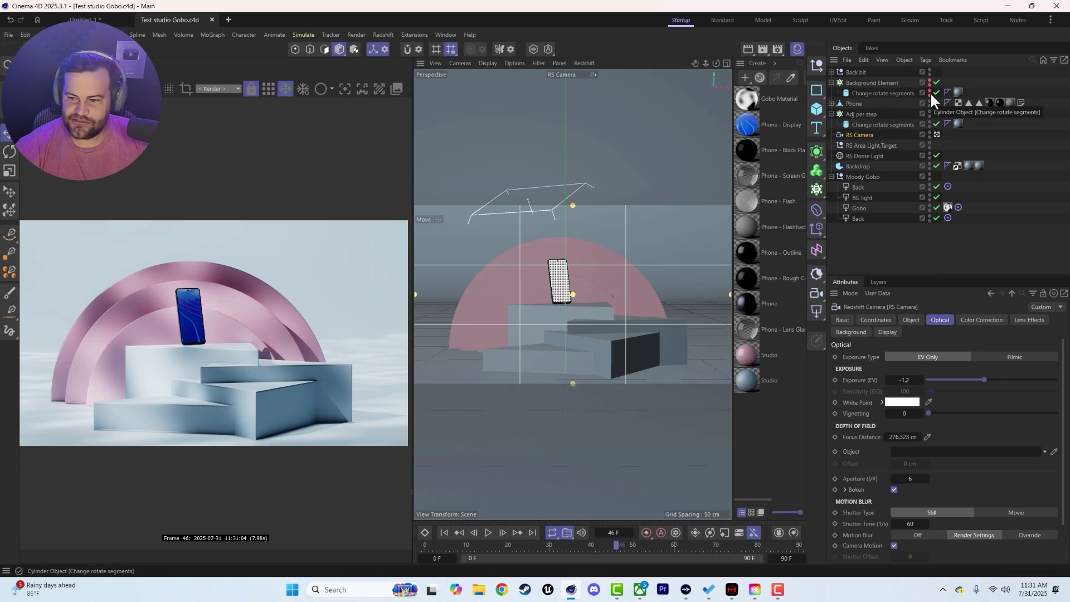
Step: Set the Rotation Segments of the cylinder under Adj per step to 6 after trying 100
{"action": "left_click", "coordinate": [863, 124]}
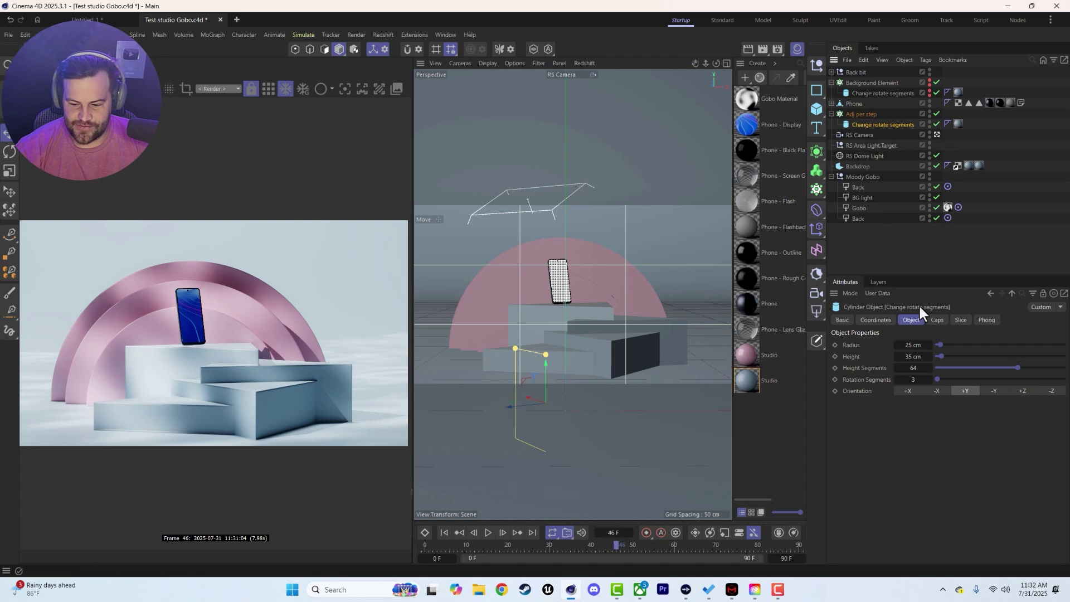
{"action": "left_click_drag", "start_coordinate": [938, 379], "coordinate": [1065, 379]}
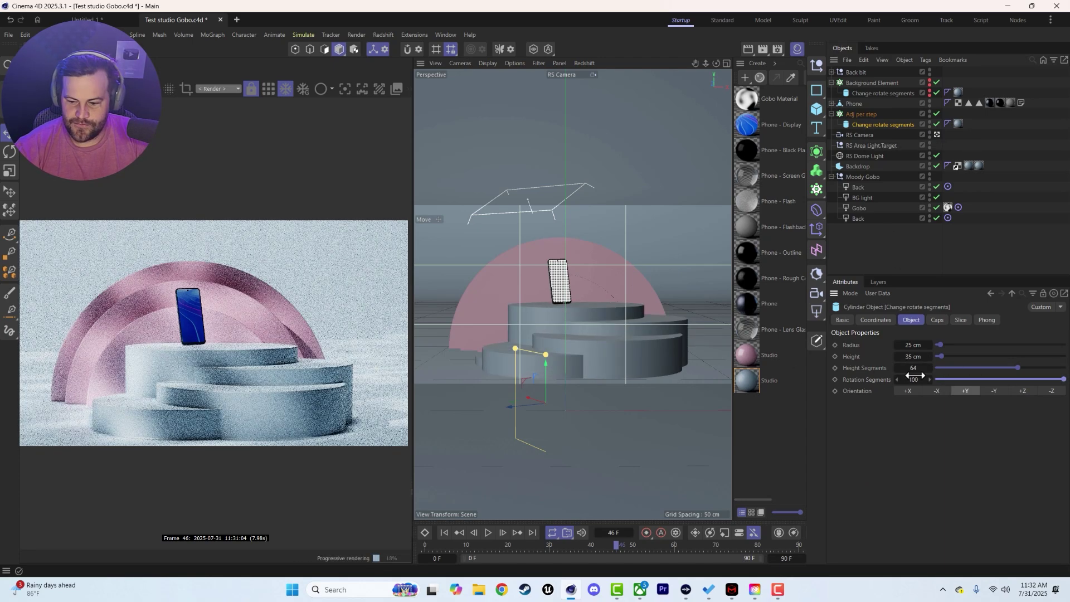
{"action": "left_click_drag", "start_coordinate": [915, 379], "coordinate": [913, 379]}
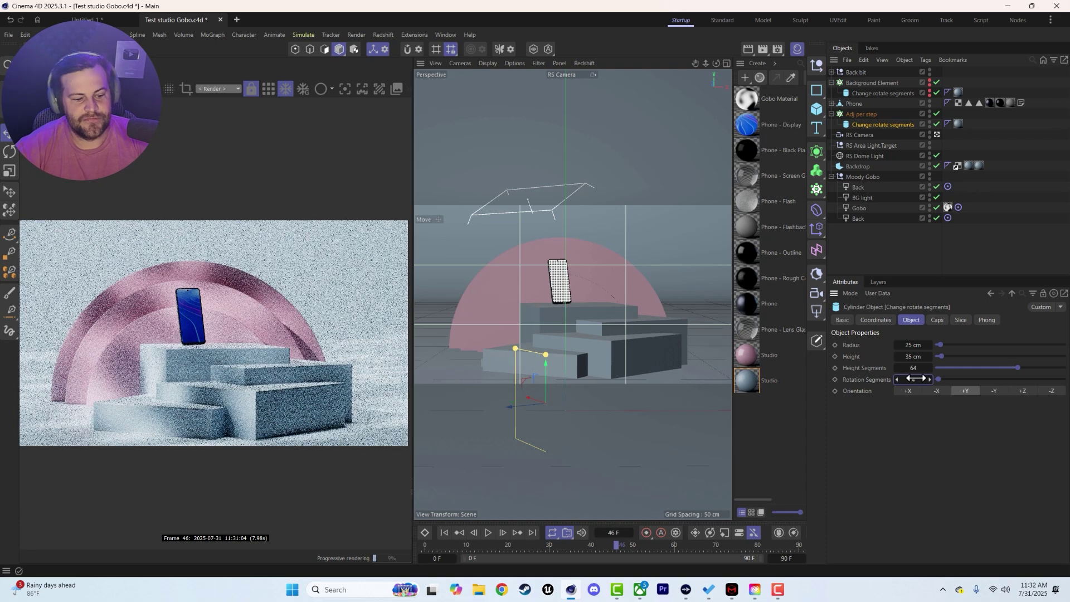
{"action": "left_click_drag", "start_coordinate": [913, 379], "coordinate": [916, 379]}
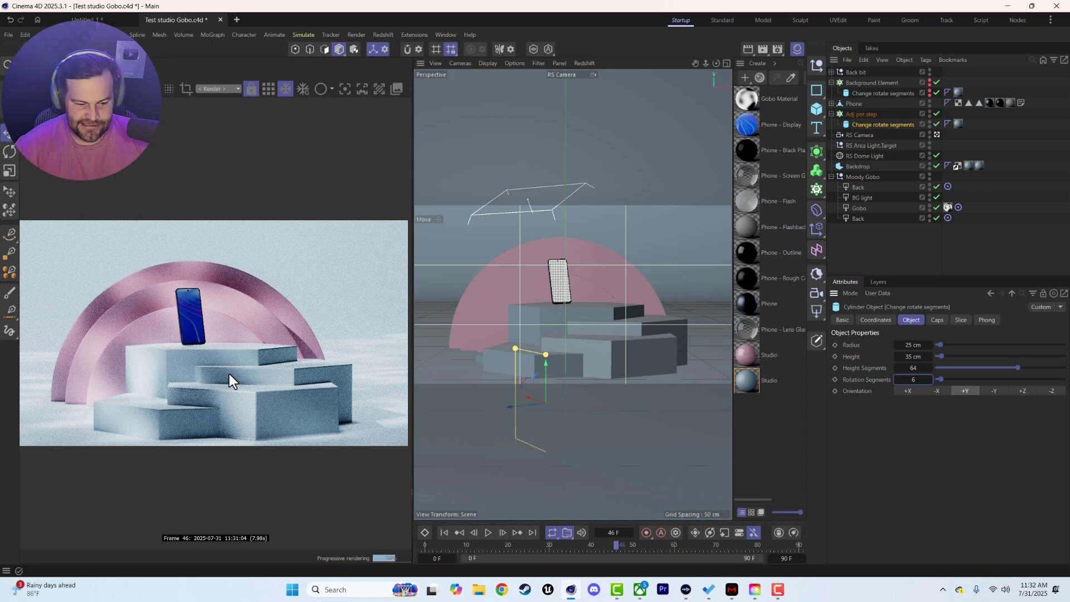
Step: Set the Rotation Segments of the three Back bit cylinders to 3
{"action": "left_click", "coordinate": [869, 93]}
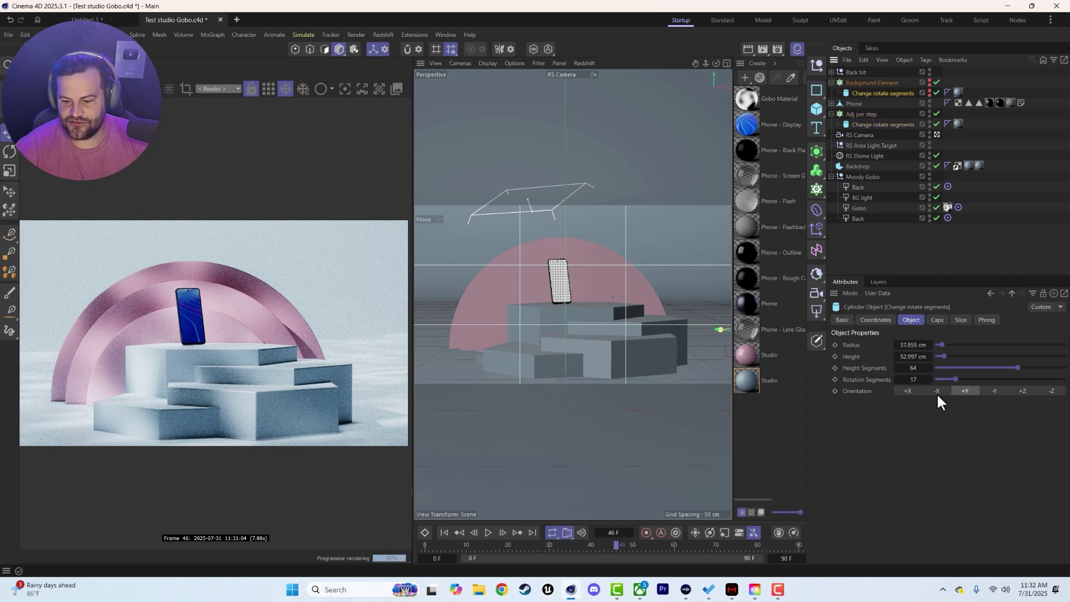
{"action": "key", "text": "ctrl+z"}
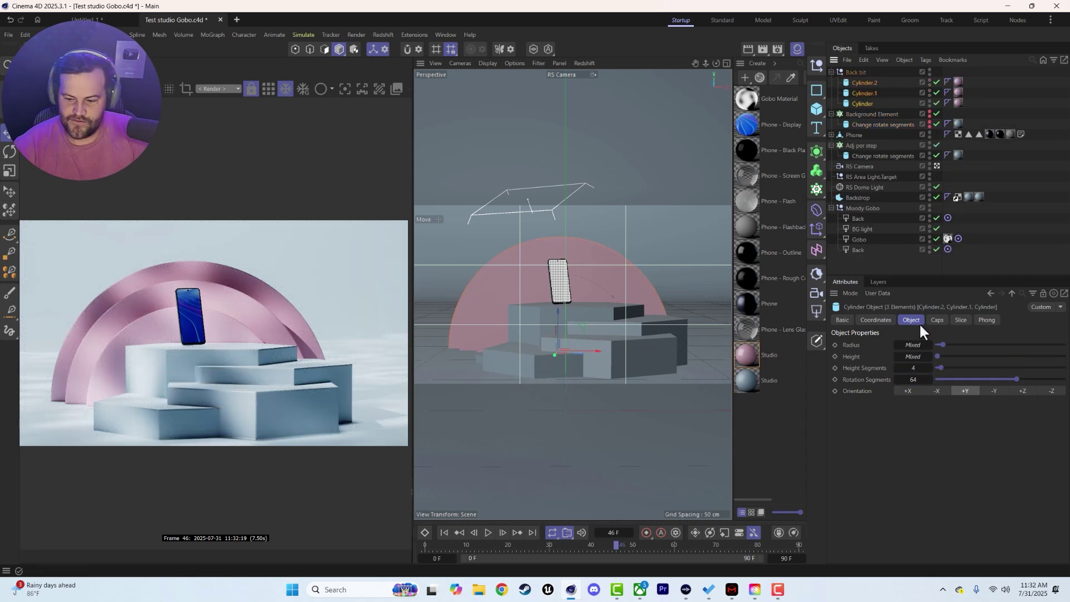
{"action": "left_click_drag", "start_coordinate": [941, 379], "coordinate": [932, 381]}
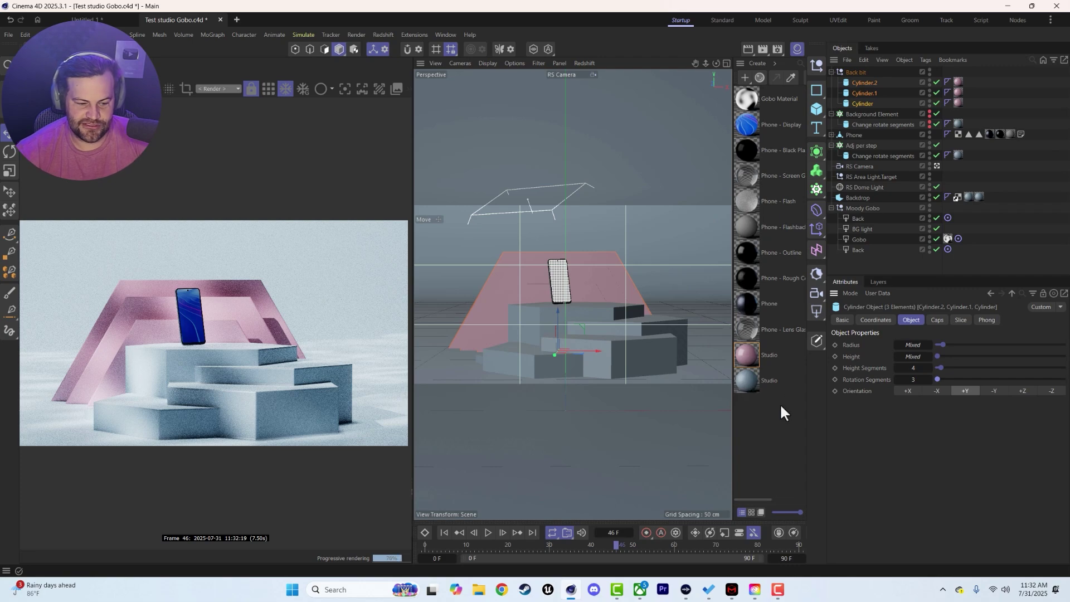
Step: Try light green (RGB 76, 255, 128) and golden tan (RGB 208, 150, 60) as the podium and backdrop Studio material's base color
{"action": "left_click", "coordinate": [747, 390]}
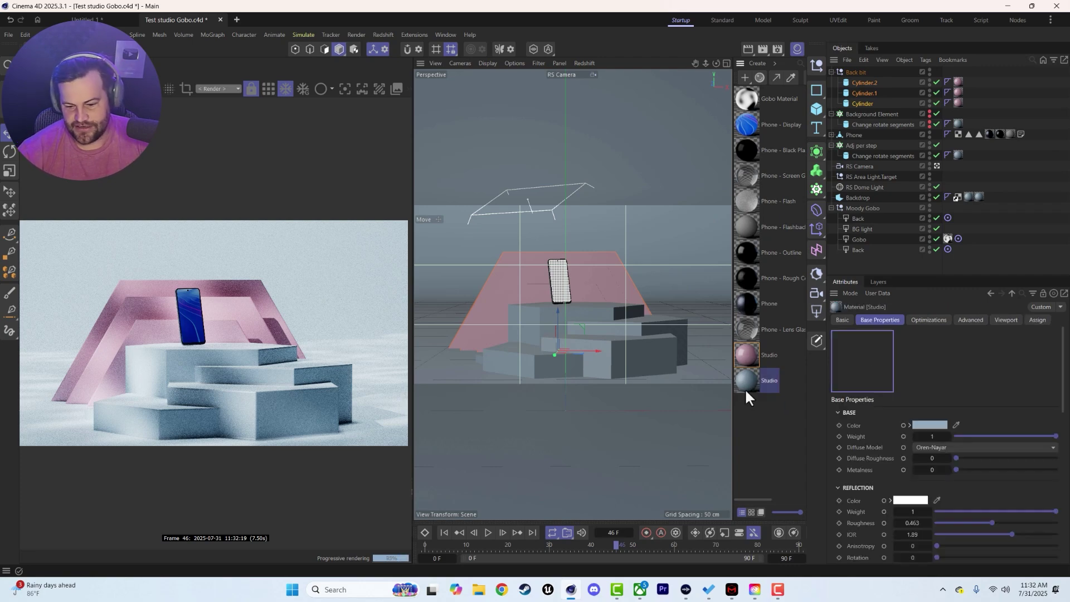
{"action": "left_click", "coordinate": [927, 425]}
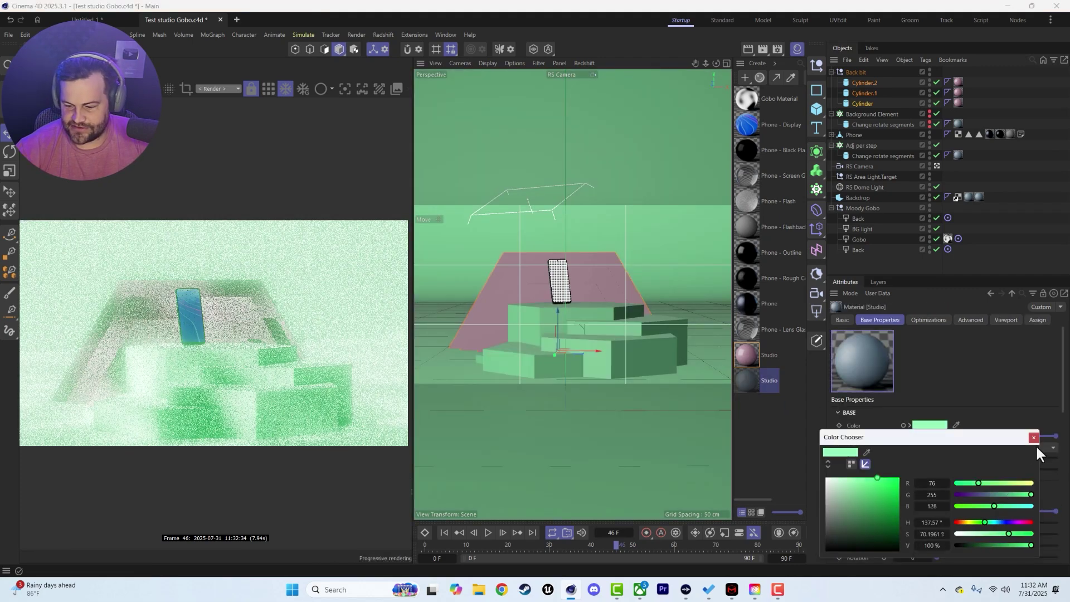
{"action": "left_click", "coordinate": [1034, 437]}
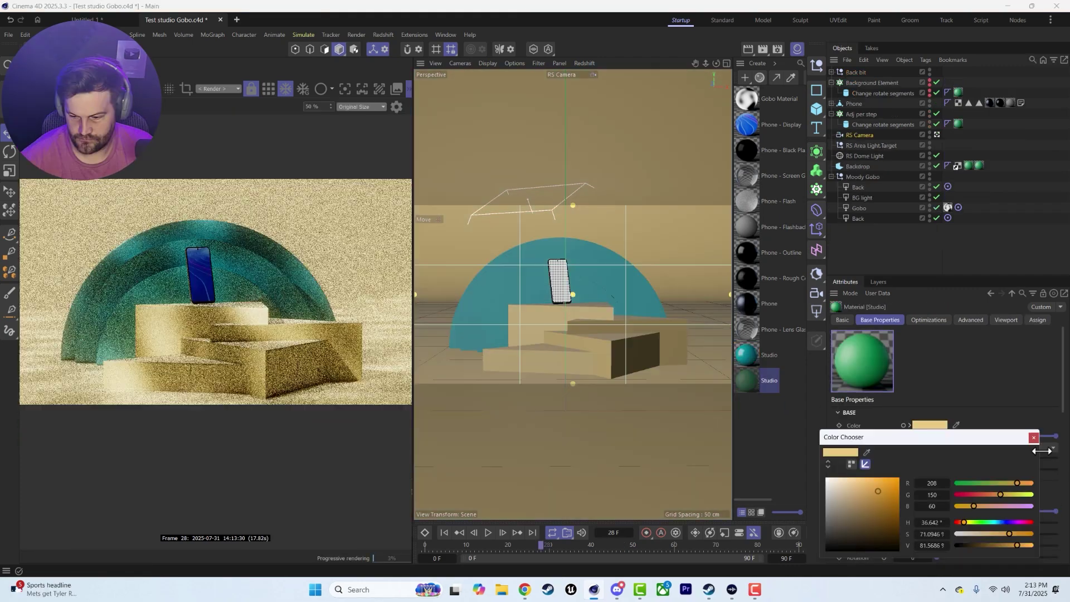
{"action": "left_click", "coordinate": [1034, 437]}
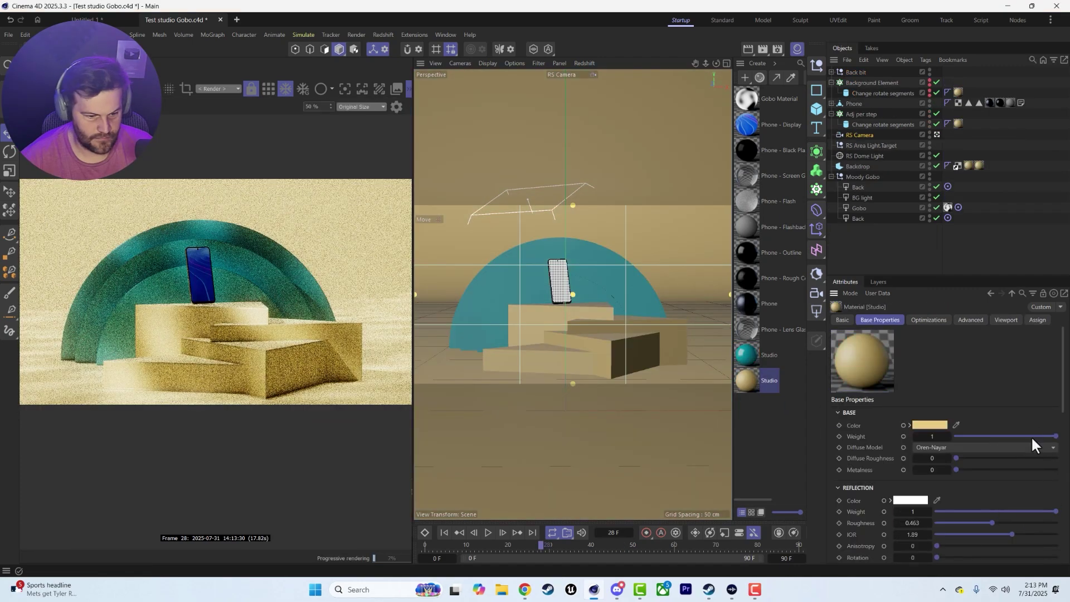
Step: Recolor the Studio material of the background arches to pink with RGB 232, 104, 199
{"action": "left_click", "coordinate": [751, 346]}
{"action": "left_click", "coordinate": [936, 426]}
{"action": "left_click_drag", "start_coordinate": [956, 483], "coordinate": [1014, 504]}
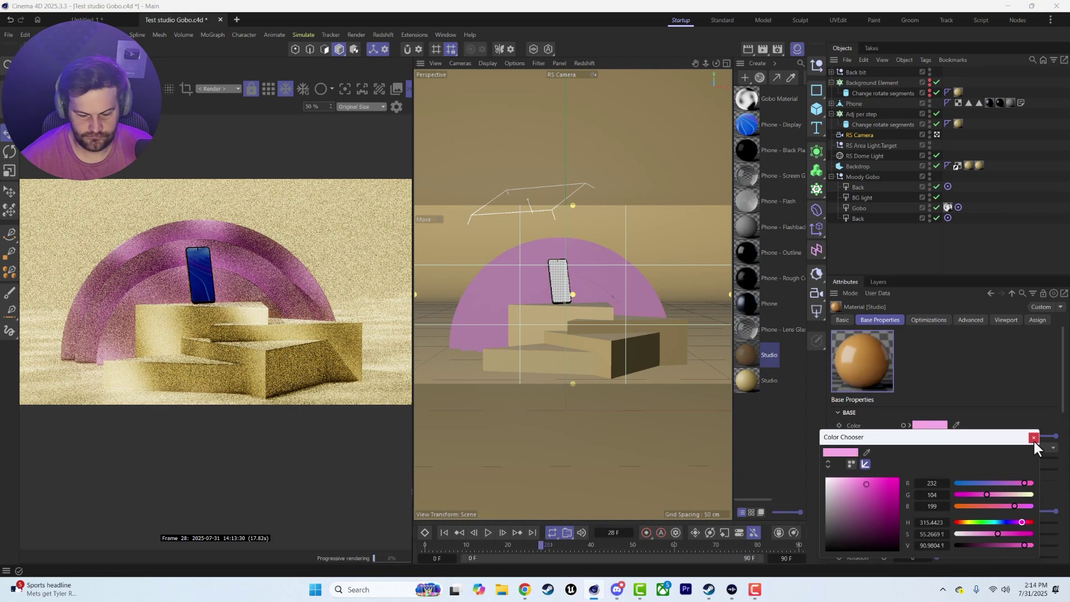
{"action": "left_click", "coordinate": [1034, 438]}
{"action": "left_click", "coordinate": [750, 384]}
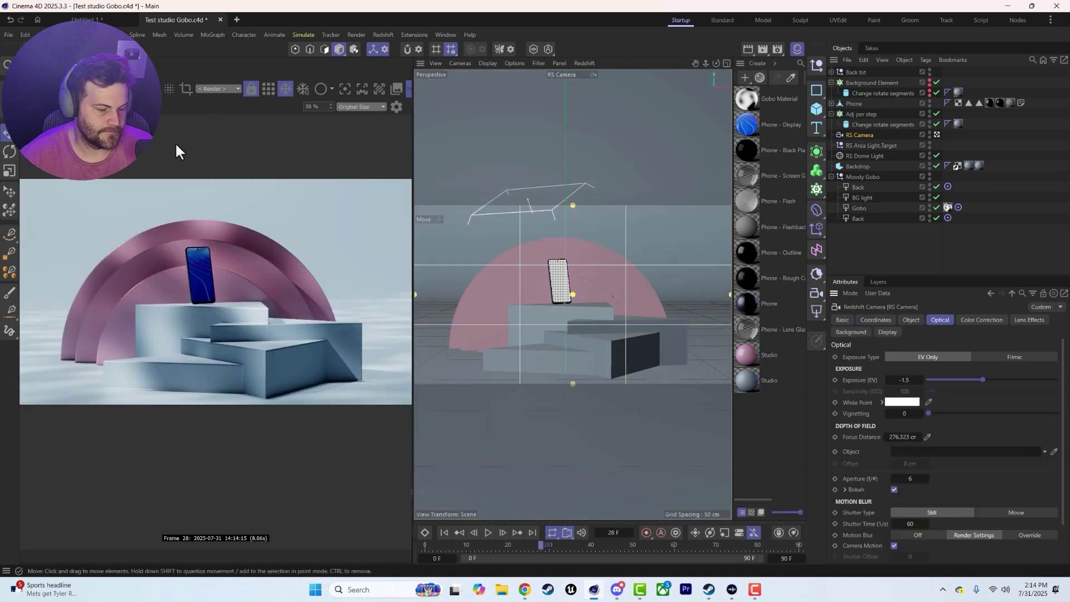
Step: Replay the animation from its start to check the moving shadows, and stop at frame 64
{"action": "left_click", "coordinate": [443, 533]}
{"action": "left_click", "coordinate": [488, 532]}
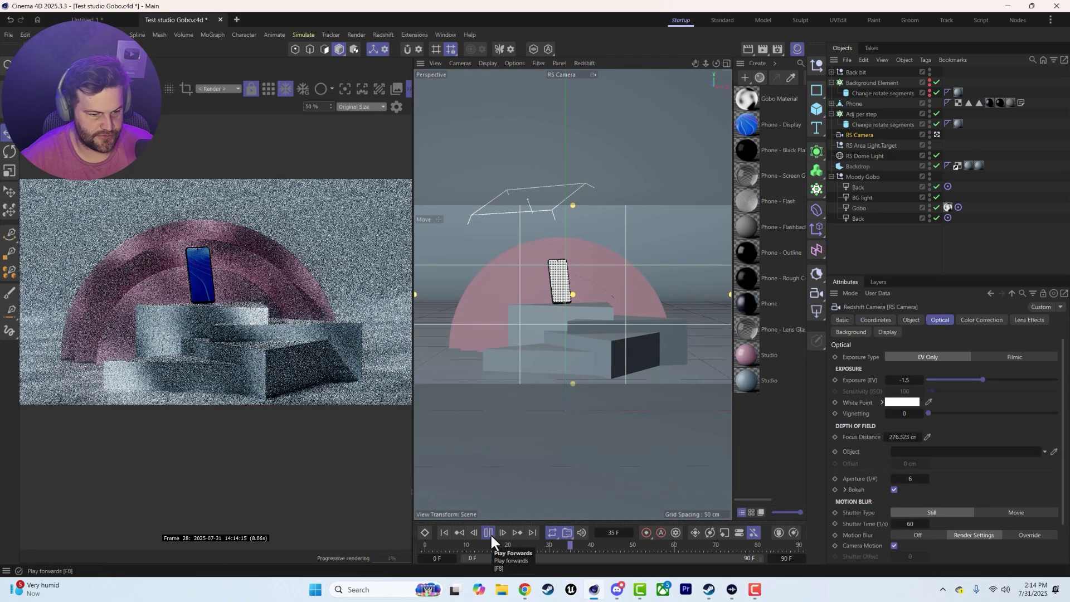
{"action": "left_click", "coordinate": [489, 532]}
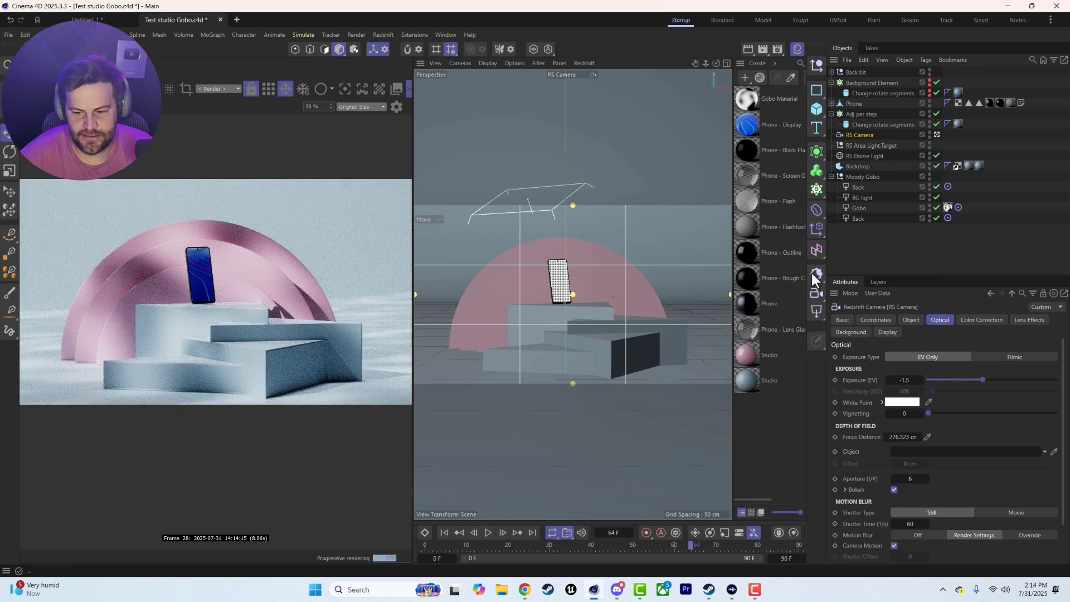
Step: Add a Redshift area light to the Test studio Gobo scene, and set up a new scene with a camera, dome light and backdrop
{"action": "left_click", "coordinate": [818, 311]}
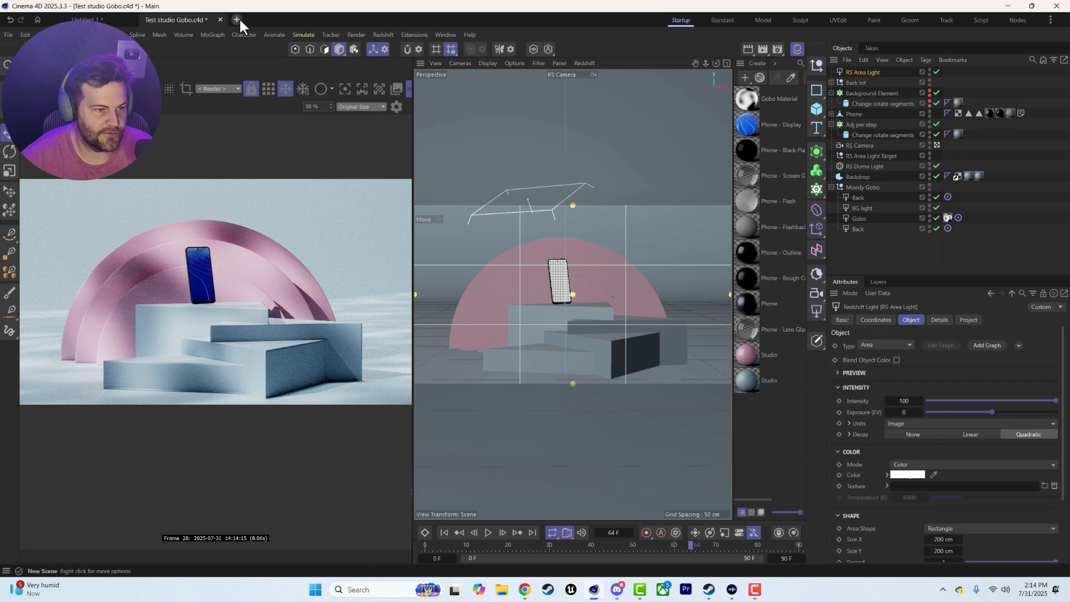
{"action": "middle_click", "coordinate": [425, 222]}
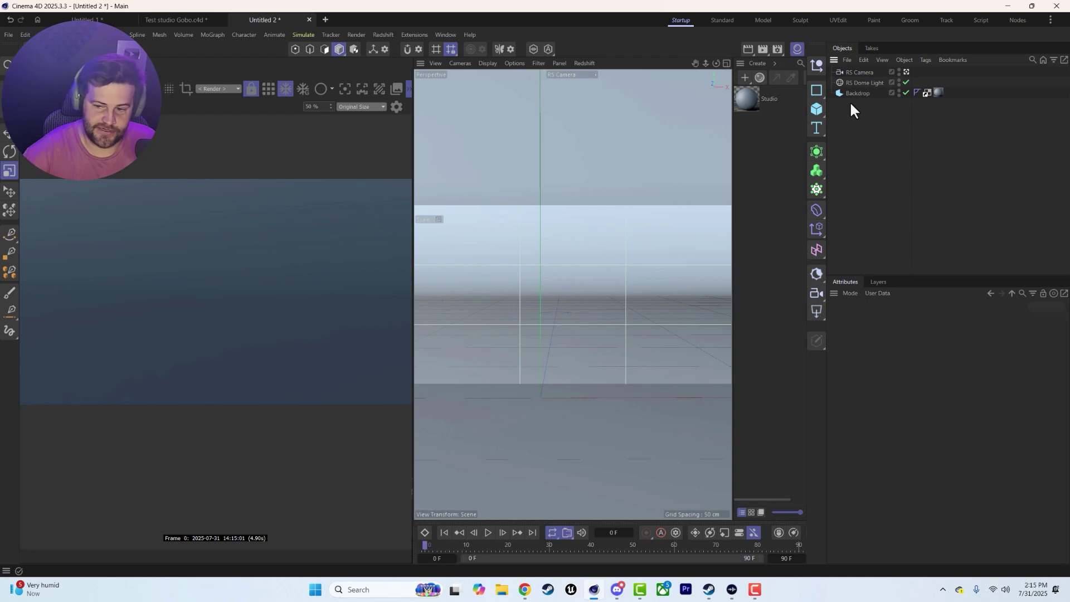
Step: Add a Redshift area light with a target tag and null, and raise it above the backdrop floor
{"action": "left_click", "coordinate": [817, 290]}
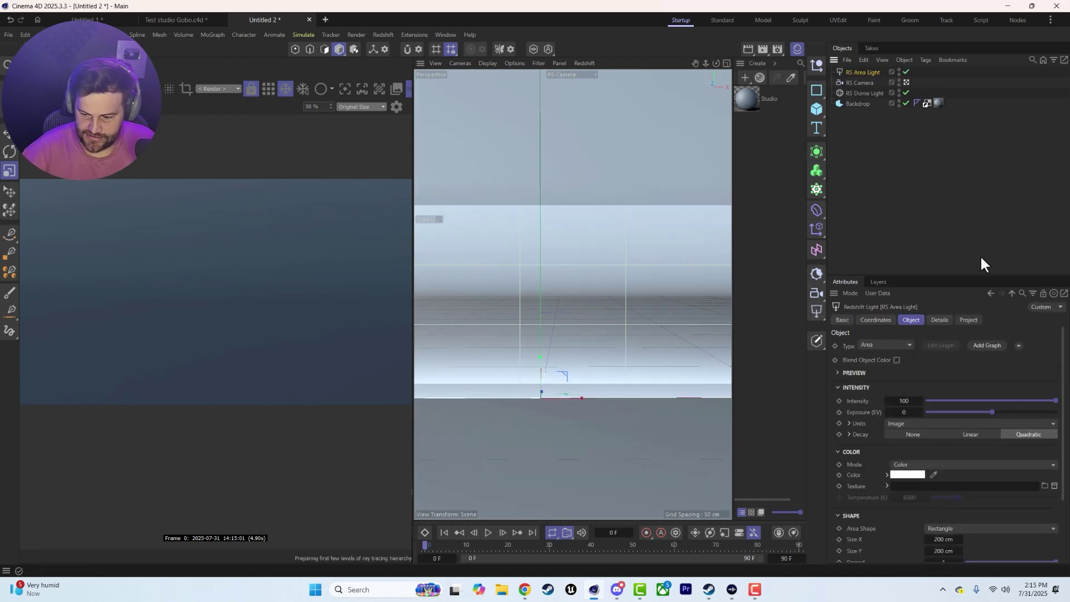
{"action": "left_click", "coordinate": [1017, 345]}
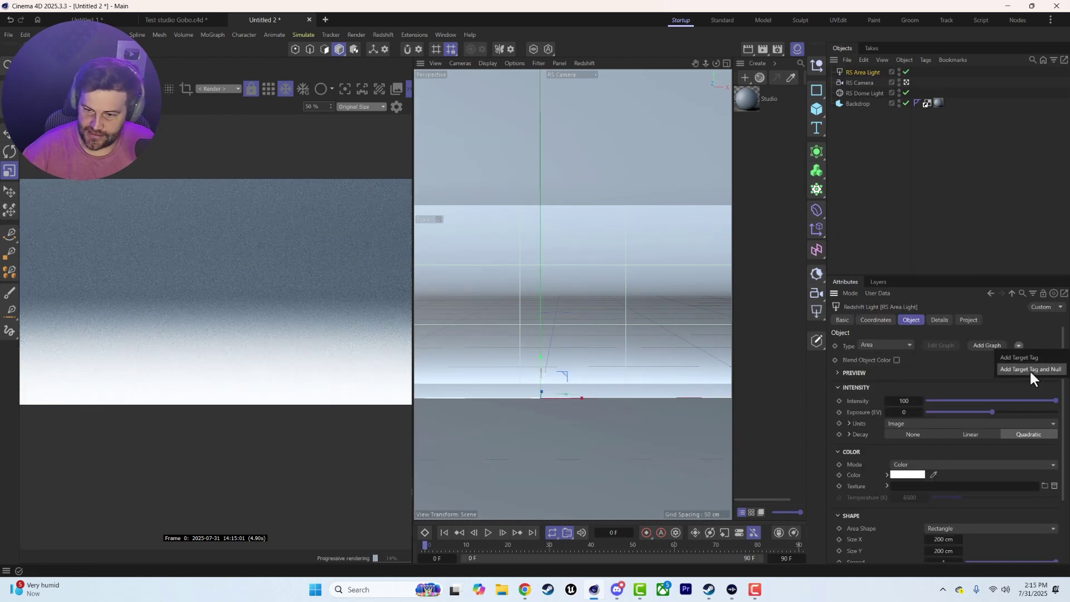
{"action": "left_click", "coordinate": [1029, 369]}
{"action": "key", "text": "e"}
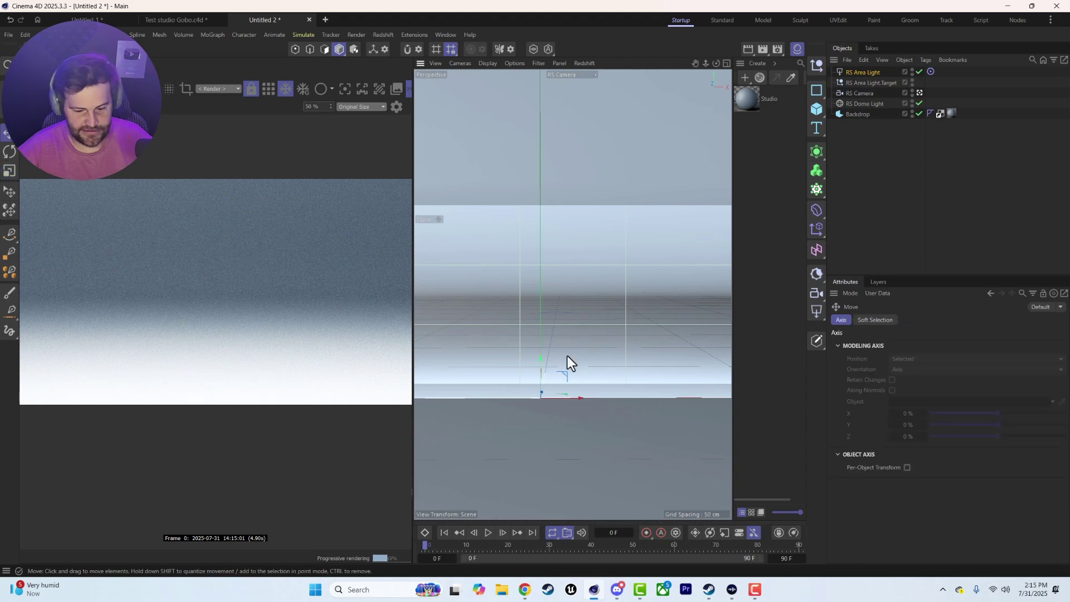
{"action": "left_click_drag", "start_coordinate": [567, 347], "coordinate": [658, 150]}
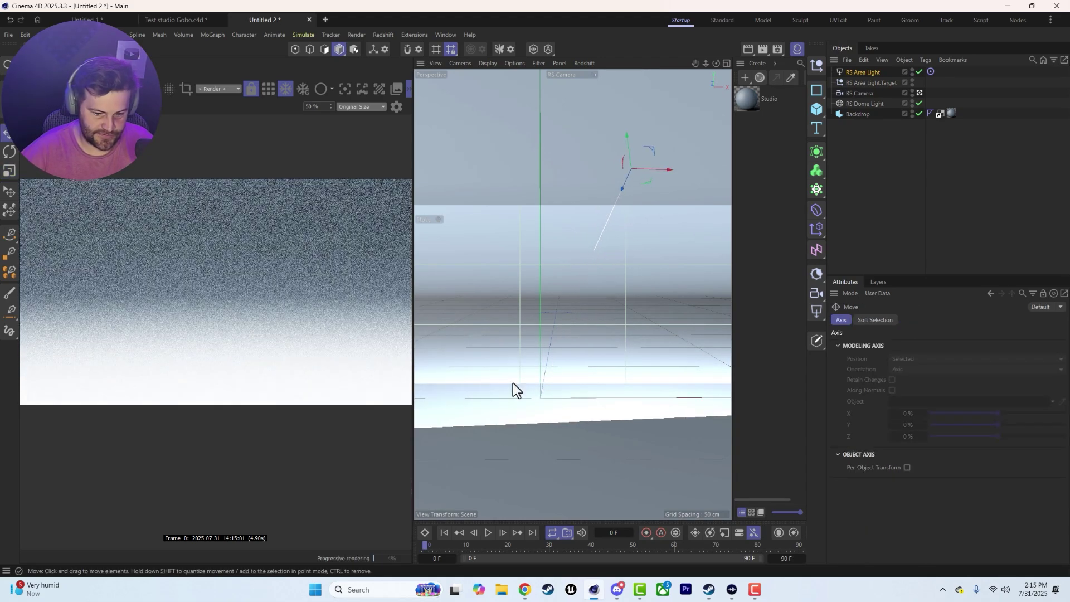
{"action": "left_click_drag", "start_coordinate": [597, 307], "coordinate": [574, 357]}
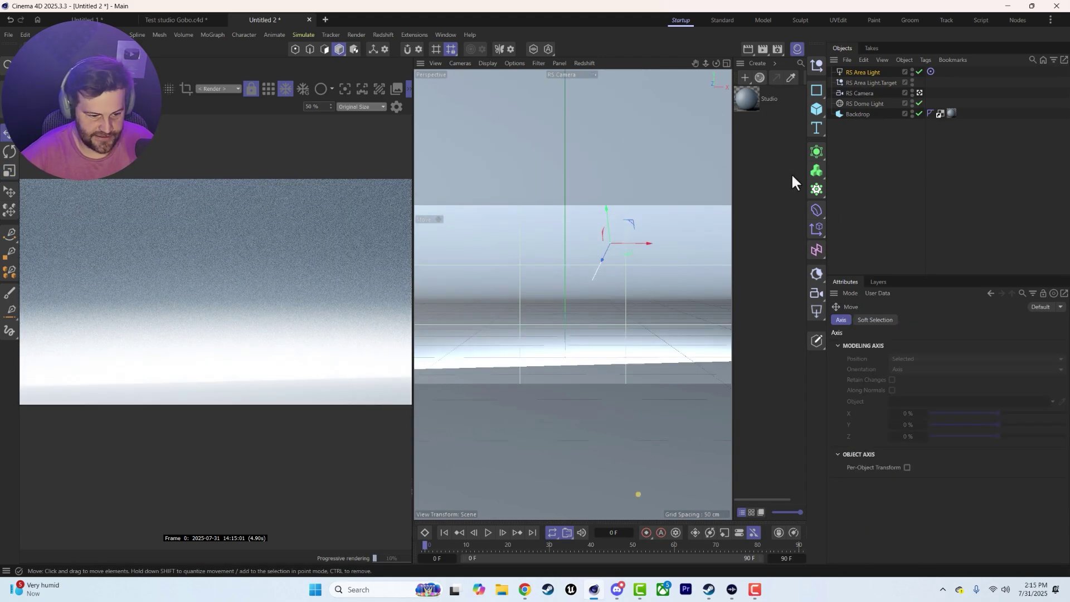
Step: Reduce the area light's Spread to 0.002 to focus its beam
{"action": "left_click", "coordinate": [851, 72]}
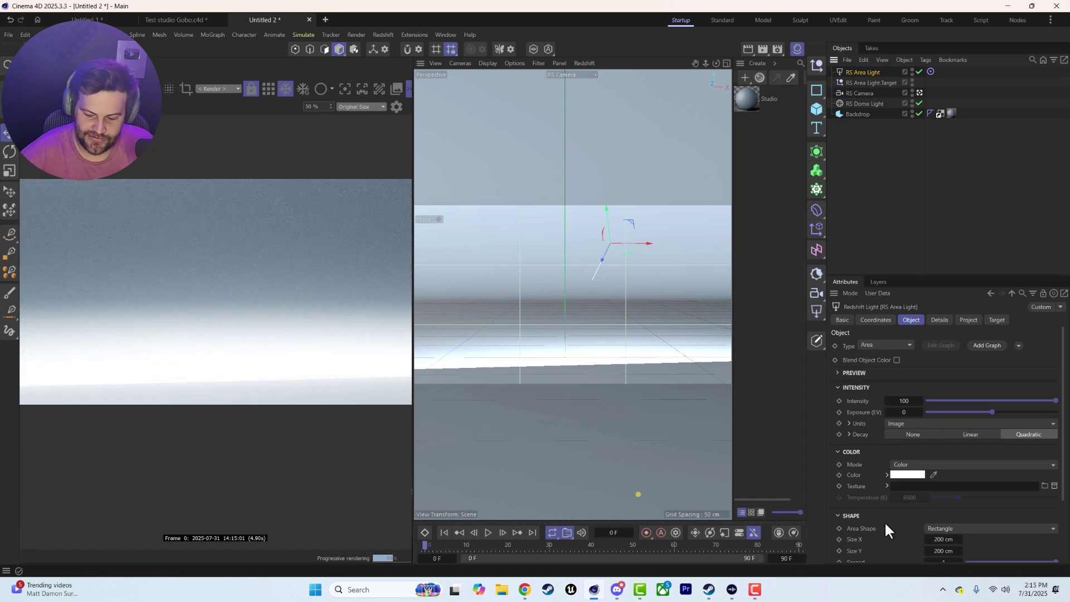
{"action": "scroll", "coordinate": [893, 524], "scroll_direction": "down", "scroll_amount": 3}
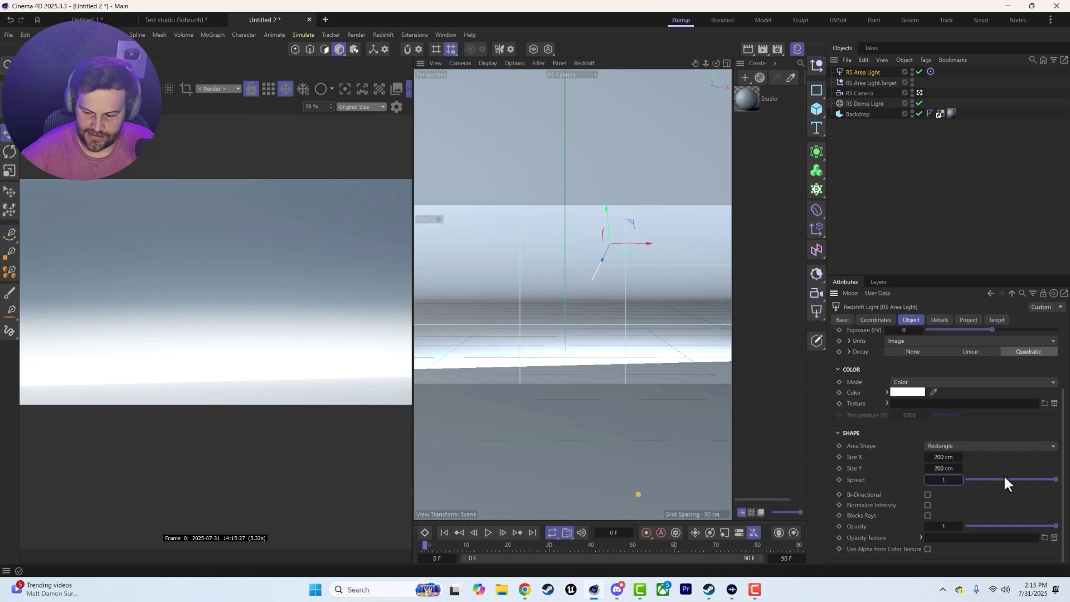
{"action": "left_click_drag", "start_coordinate": [1003, 484], "coordinate": [877, 485]}
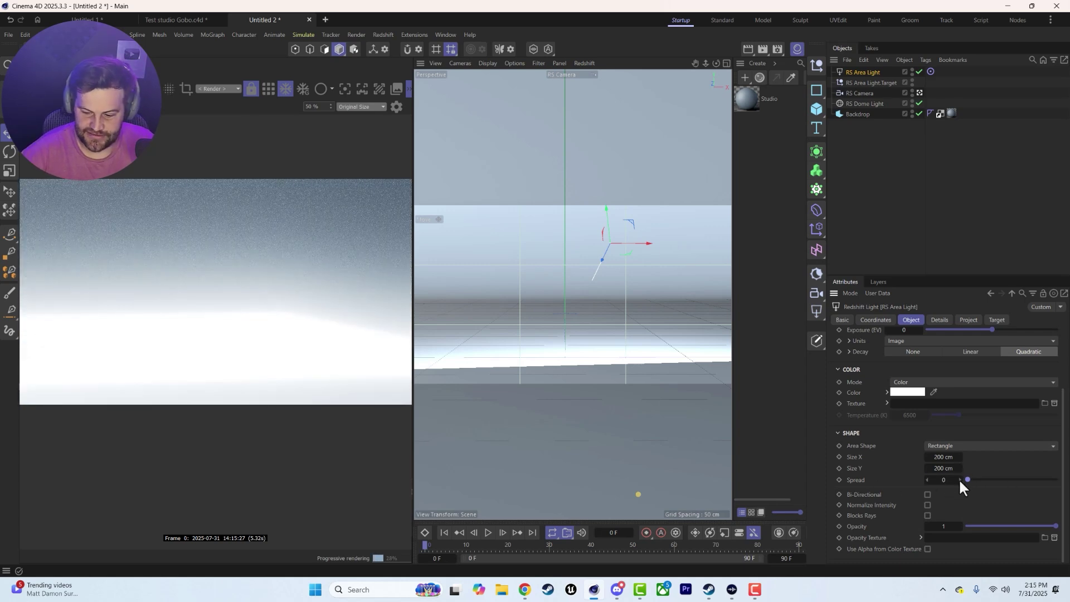
{"action": "left_click", "coordinate": [927, 479]}
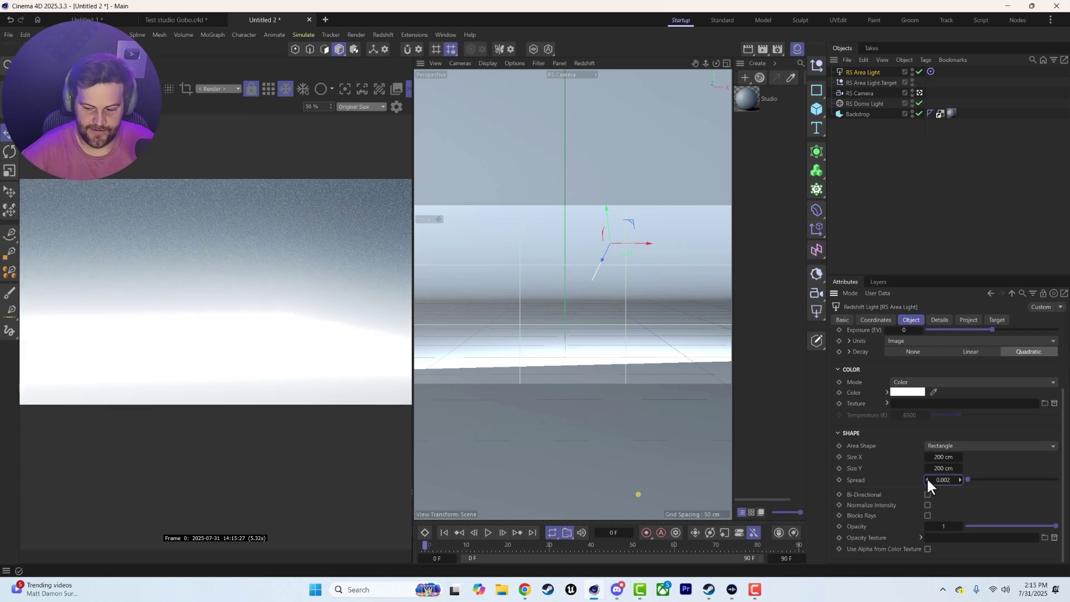
{"action": "left_click", "coordinate": [962, 480]}
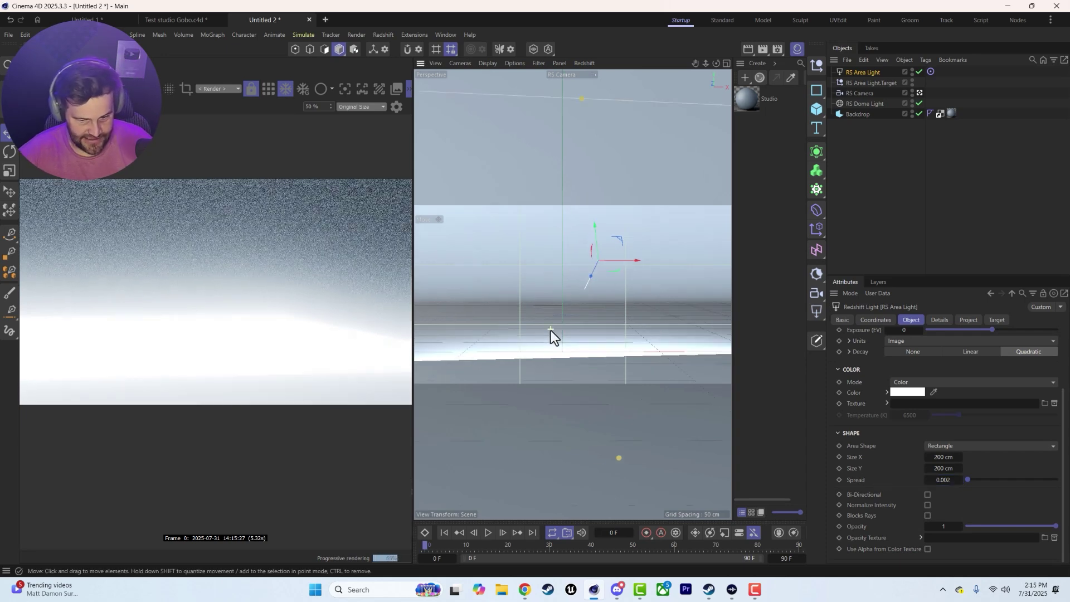
{"action": "left_click_drag", "start_coordinate": [551, 330], "coordinate": [518, 339], "text": "alt"}
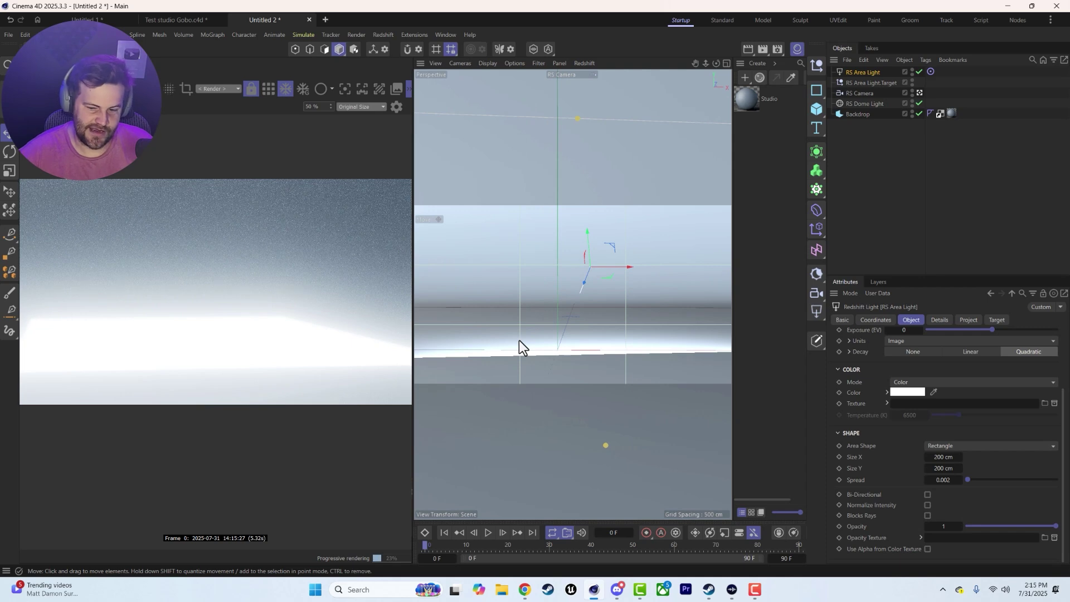
Step: Search the asset library for gobo and load the mxn_gobos_ext_tree_018_v01 image as the area light's color texture
{"action": "scroll", "coordinate": [919, 490], "scroll_direction": "up", "scroll_amount": 2}
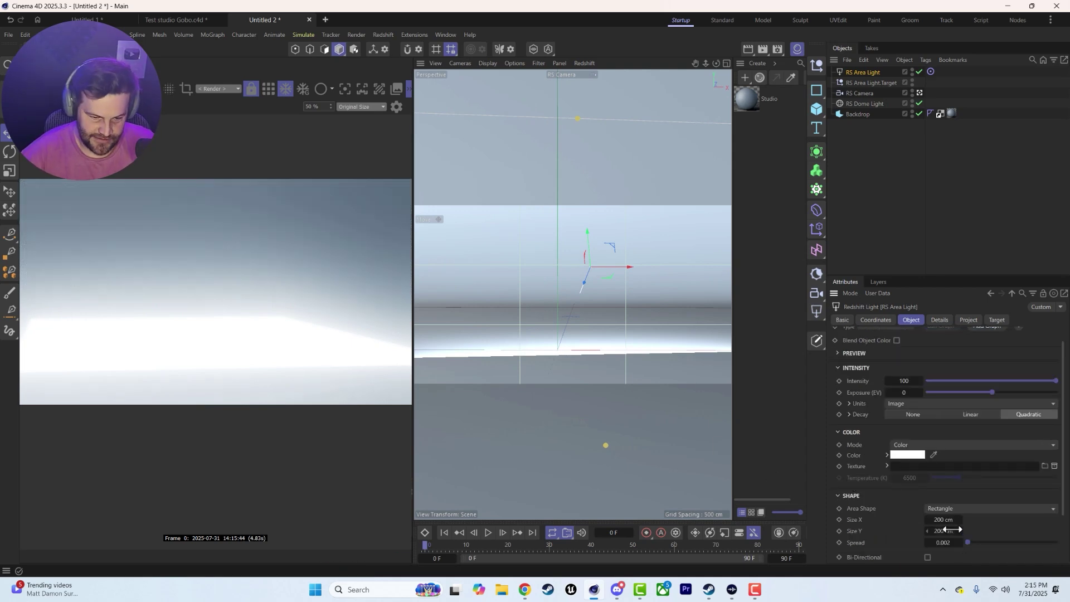
{"action": "scroll", "coordinate": [880, 482], "scroll_direction": "up", "scroll_amount": 1}
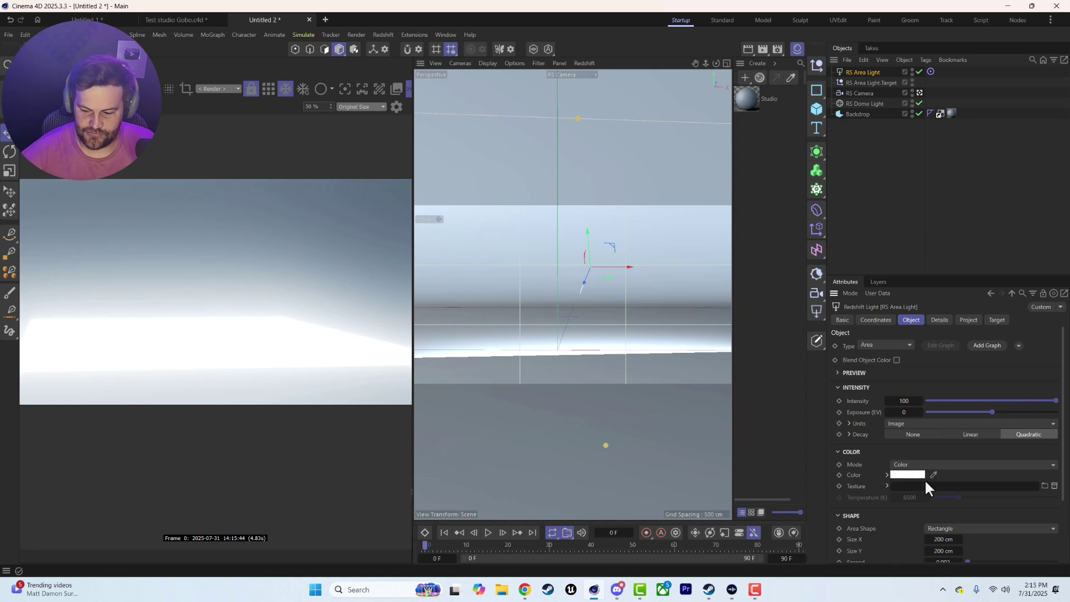
{"action": "left_click", "coordinate": [1054, 486]}
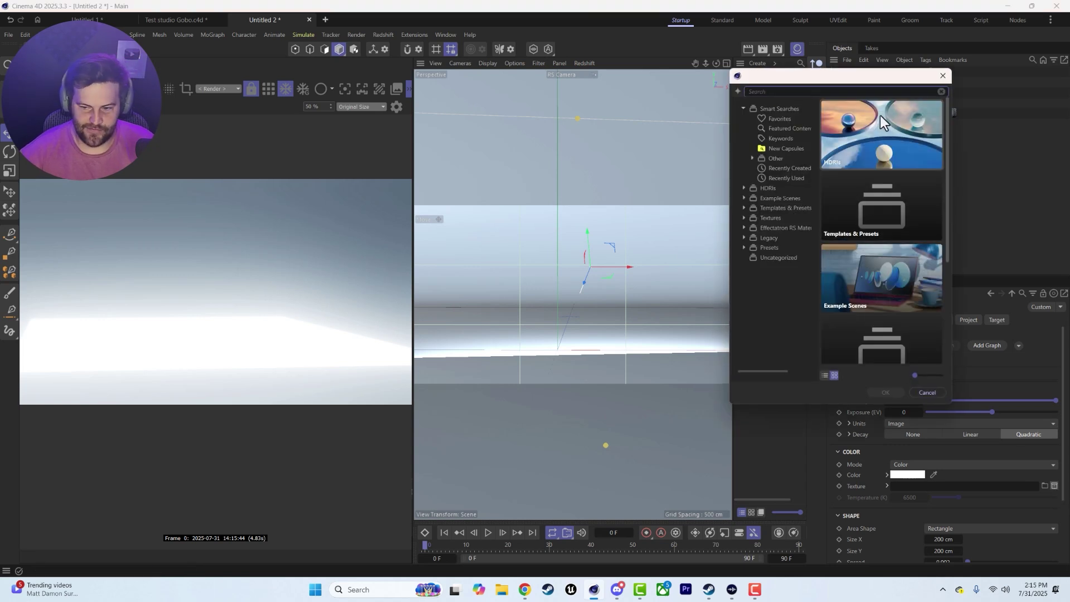
{"action": "scroll", "coordinate": [883, 243], "scroll_direction": "down", "scroll_amount": 1}
{"action": "scroll", "coordinate": [883, 245], "scroll_direction": "down", "scroll_amount": 2}
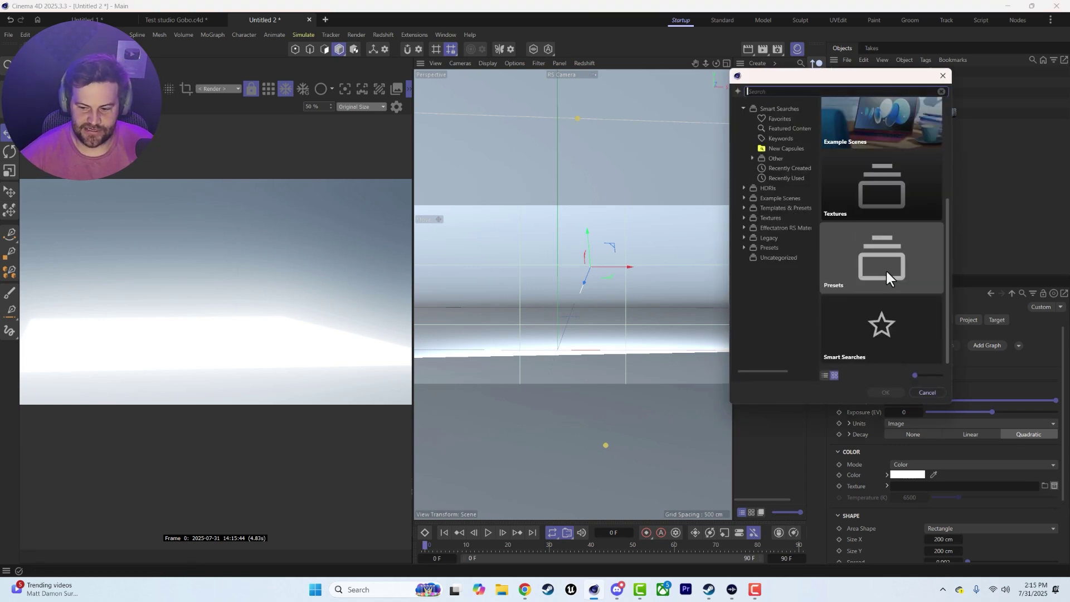
{"action": "left_click", "coordinate": [750, 92]}
{"action": "type", "text": "gobo"}
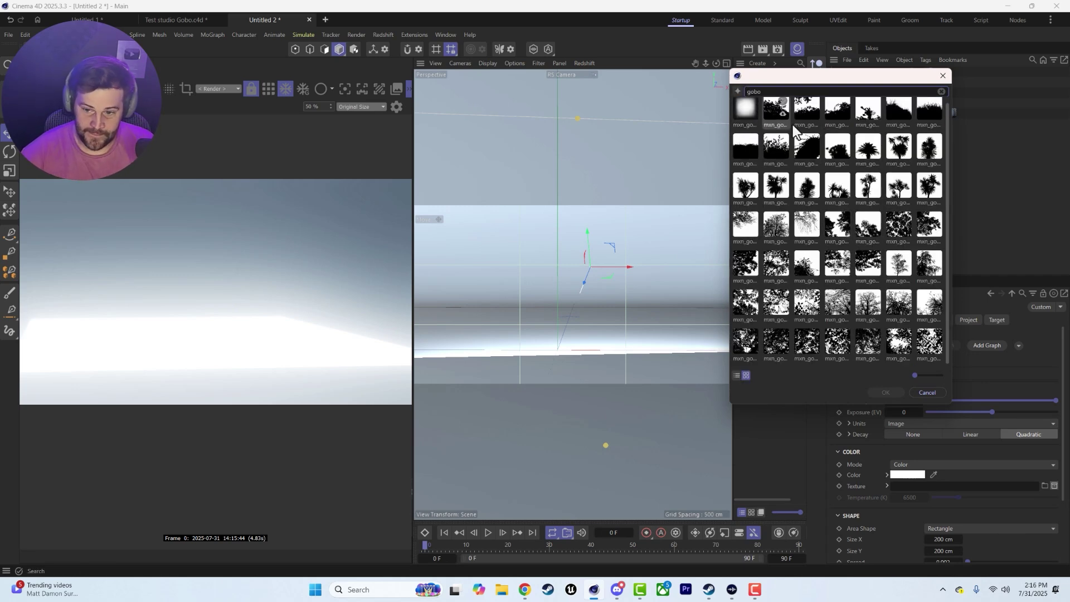
{"action": "left_click", "coordinate": [818, 302]}
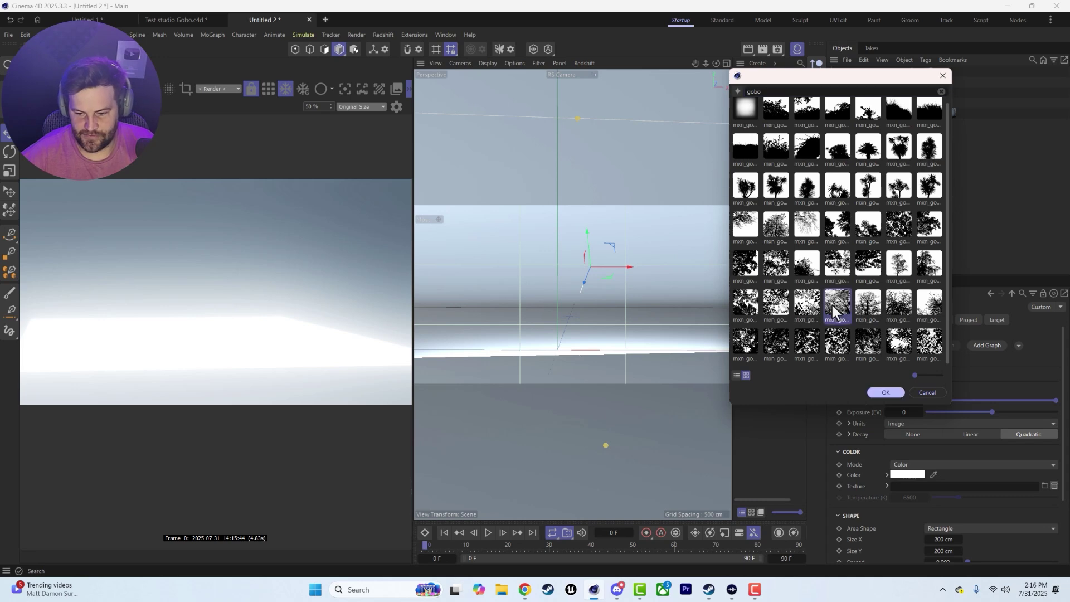
{"action": "left_click", "coordinate": [885, 392]}
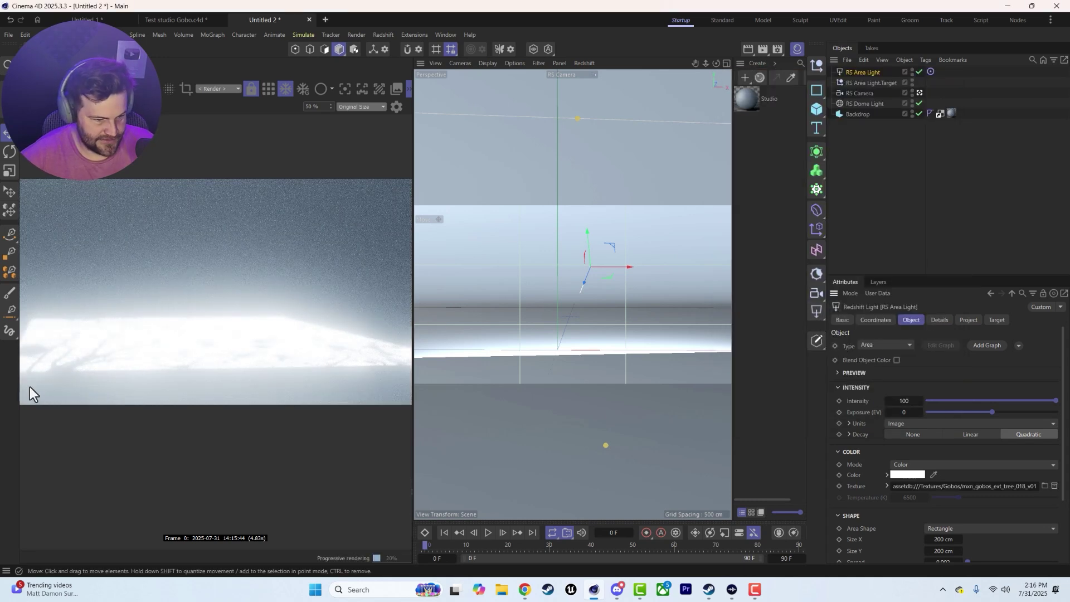
Step: Reframe the RS Camera to look down on the gobo pattern projected on the backdrop floor
{"action": "left_click", "coordinate": [396, 107]}
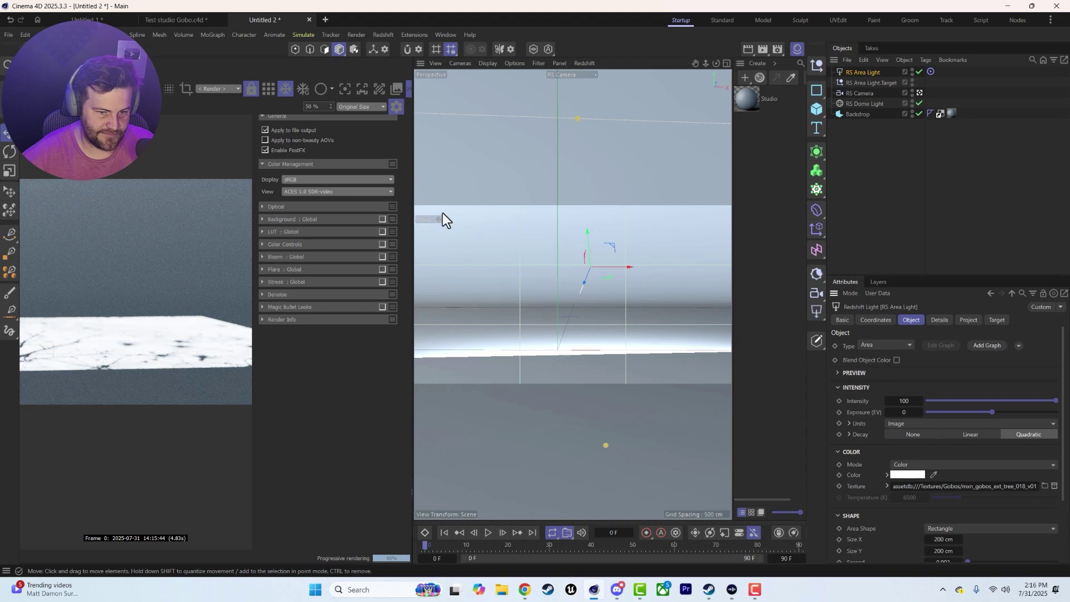
{"action": "left_click", "coordinate": [557, 280]}
{"action": "left_click_drag", "start_coordinate": [557, 280], "coordinate": [550, 282]}
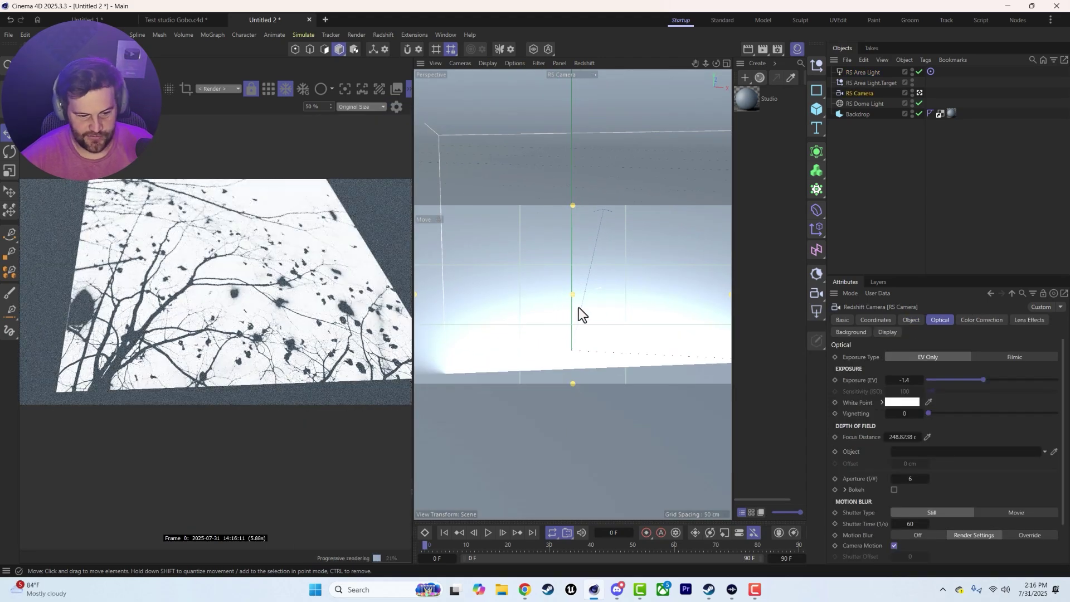
Step: Raise the area light higher above the floor, trying a Spread of 0.018 before resetting it to 0.002
{"action": "left_click", "coordinate": [853, 72]}
{"action": "scroll", "coordinate": [948, 491], "scroll_direction": "down", "scroll_amount": 3}
{"action": "left_click_drag", "start_coordinate": [967, 479], "coordinate": [971, 478]}
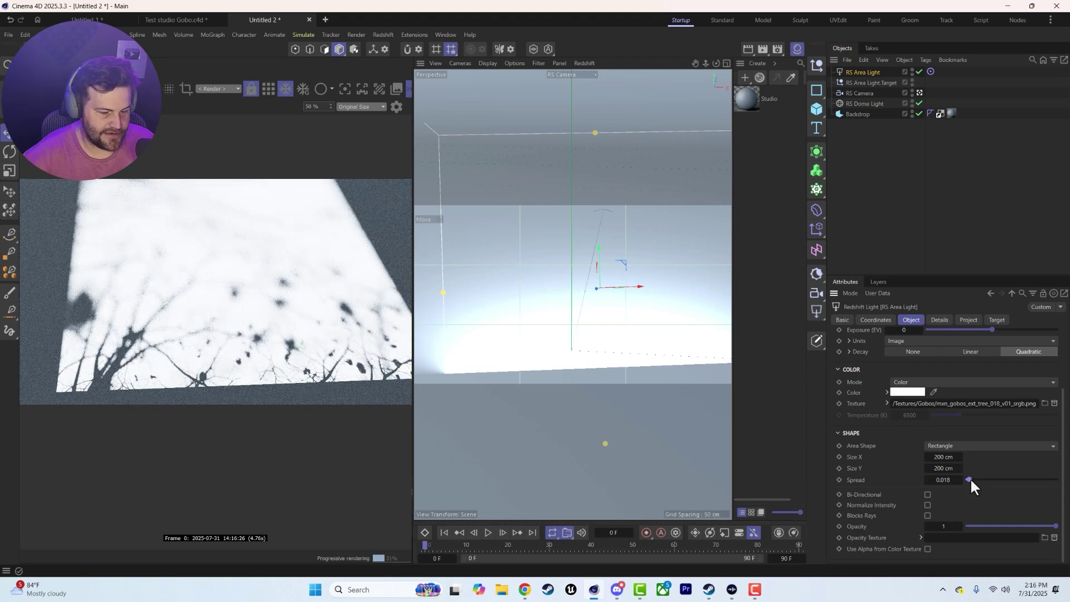
{"action": "left_click_drag", "start_coordinate": [596, 263], "coordinate": [593, 84]}
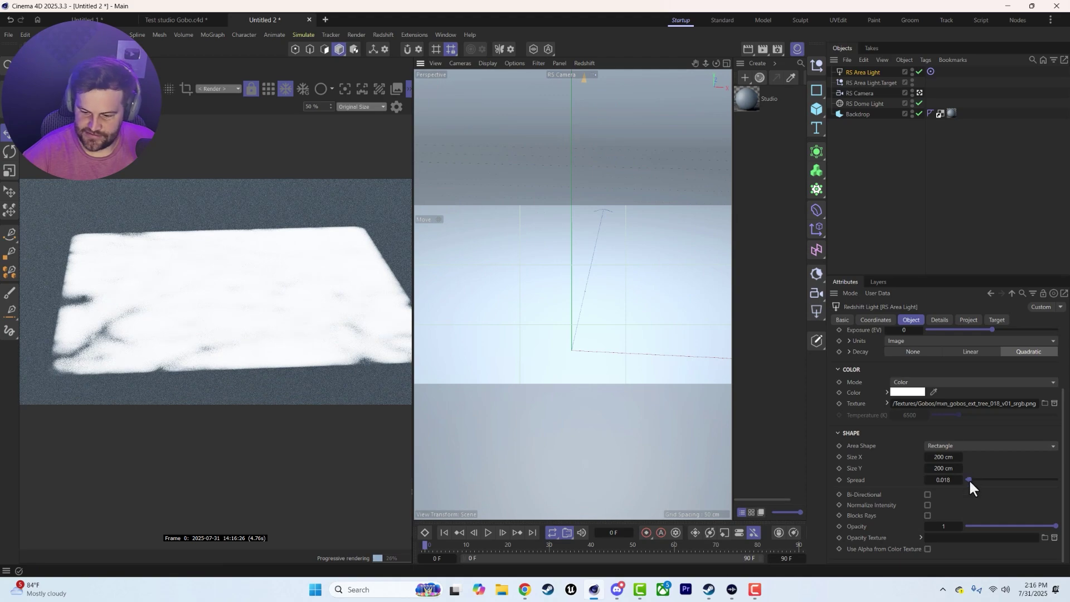
{"action": "left_click_drag", "start_coordinate": [969, 479], "coordinate": [965, 479]}
Step: Add a node graph to the area light and open its RS Area Light Material for editing
{"action": "scroll", "coordinate": [892, 413], "scroll_direction": "up", "scroll_amount": 3}
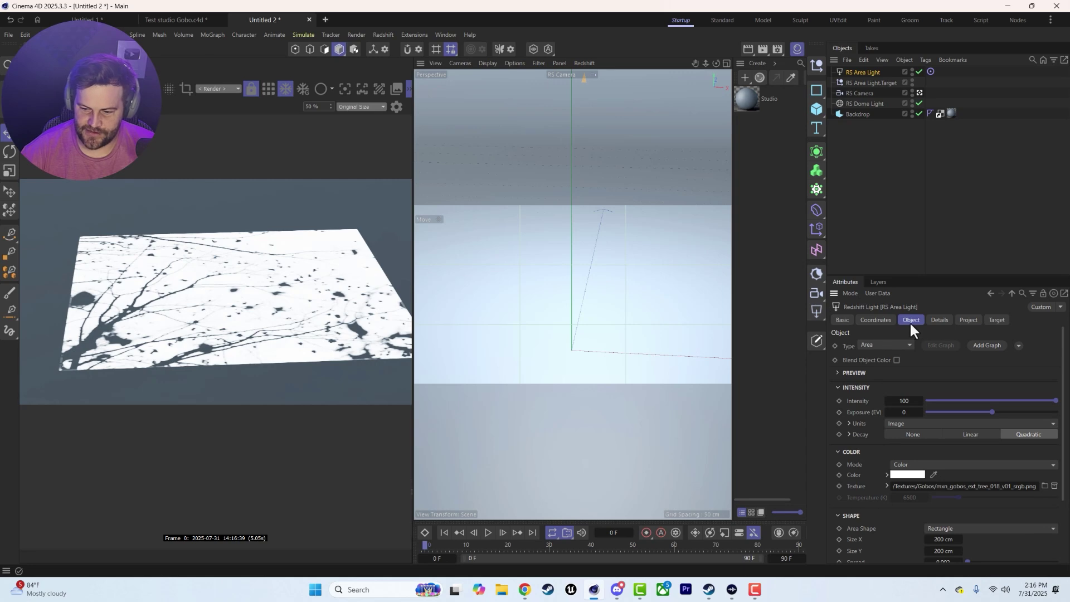
{"action": "left_click", "coordinate": [982, 343]}
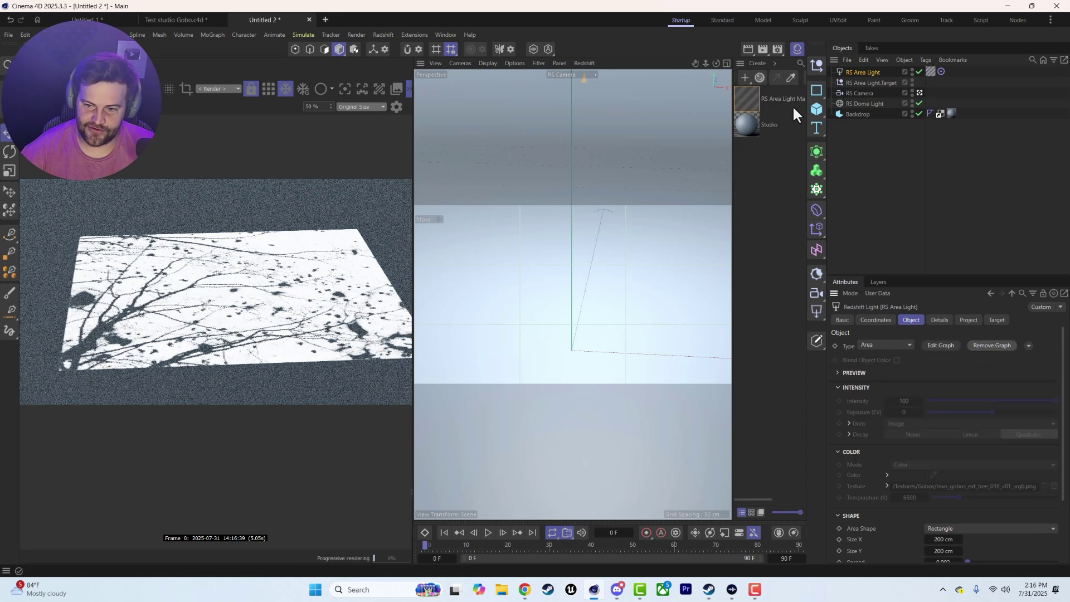
{"action": "double_click", "coordinate": [747, 99]}
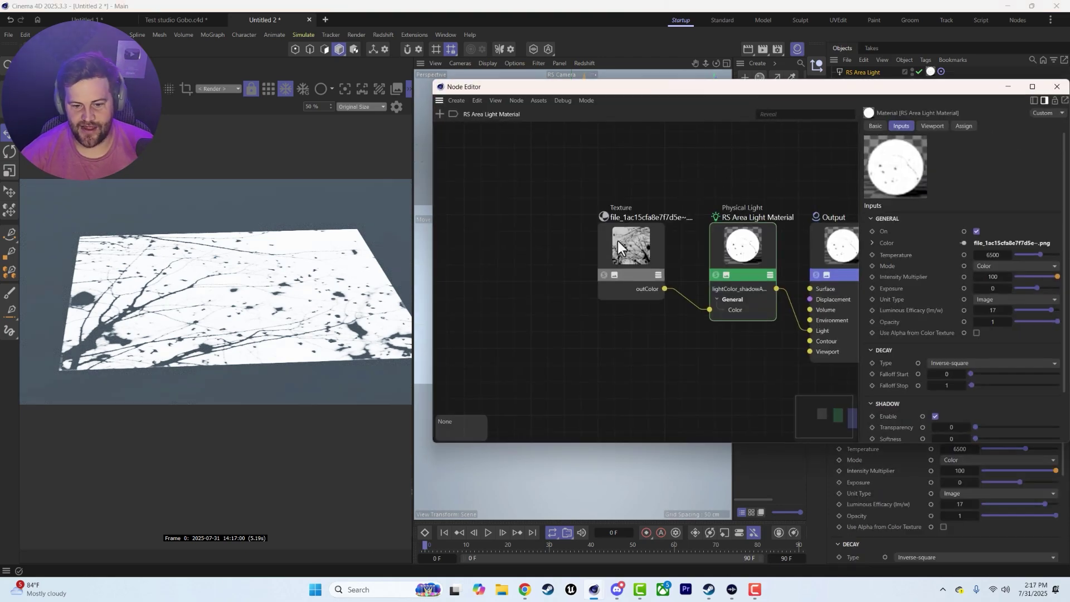
Step: Space out the Texture and Physical Light nodes and check the gobo texture's animation settings
{"action": "left_click_drag", "start_coordinate": [641, 242], "coordinate": [601, 247]}
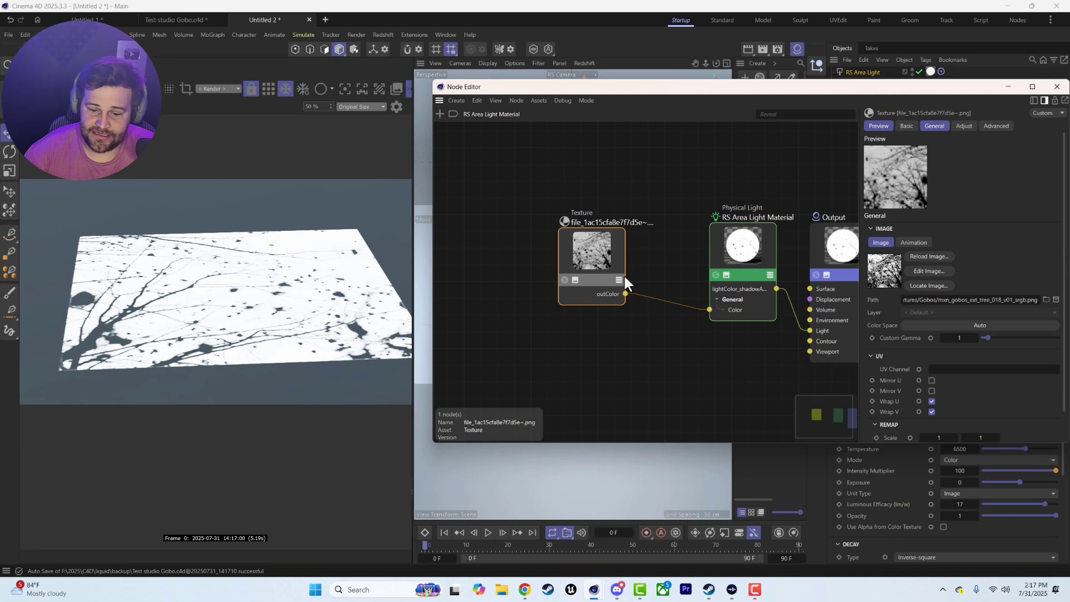
{"action": "left_click", "coordinate": [915, 243]}
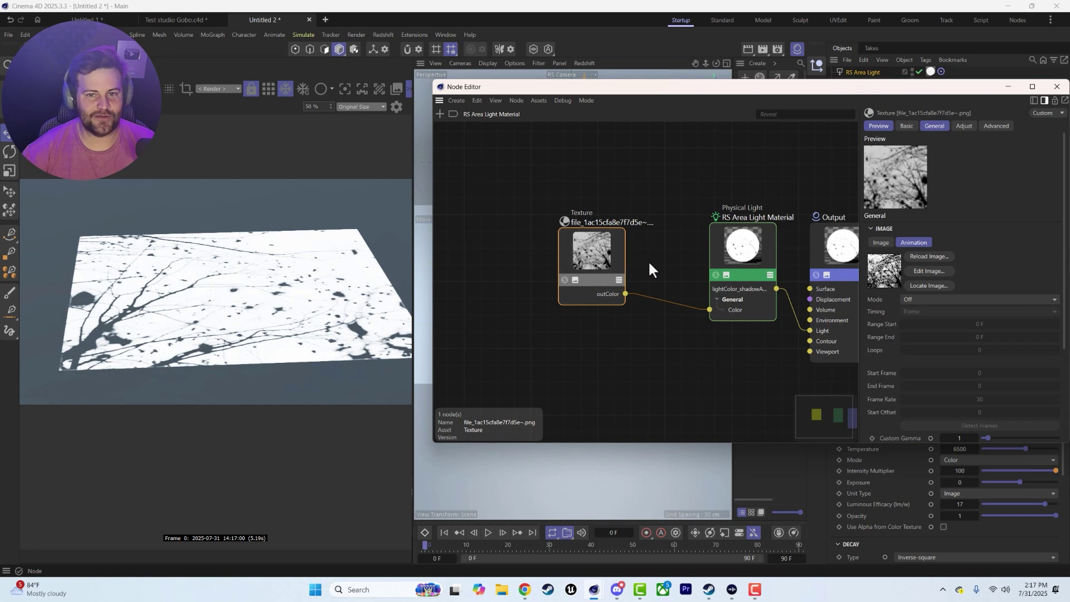
{"action": "left_click_drag", "start_coordinate": [620, 251], "coordinate": [619, 238]}
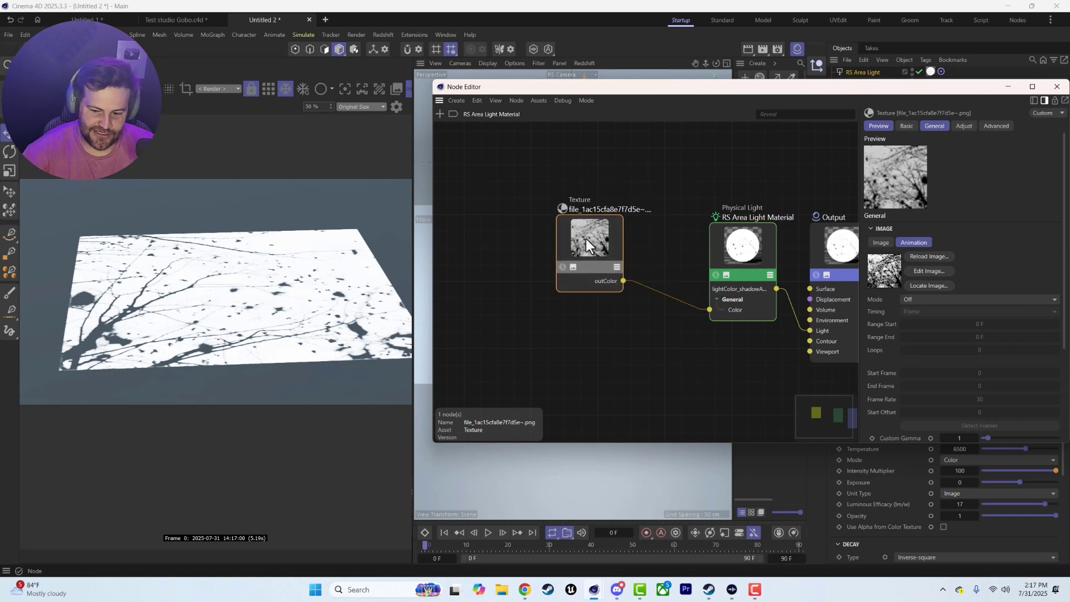
{"action": "left_click_drag", "start_coordinate": [749, 241], "coordinate": [727, 230]}
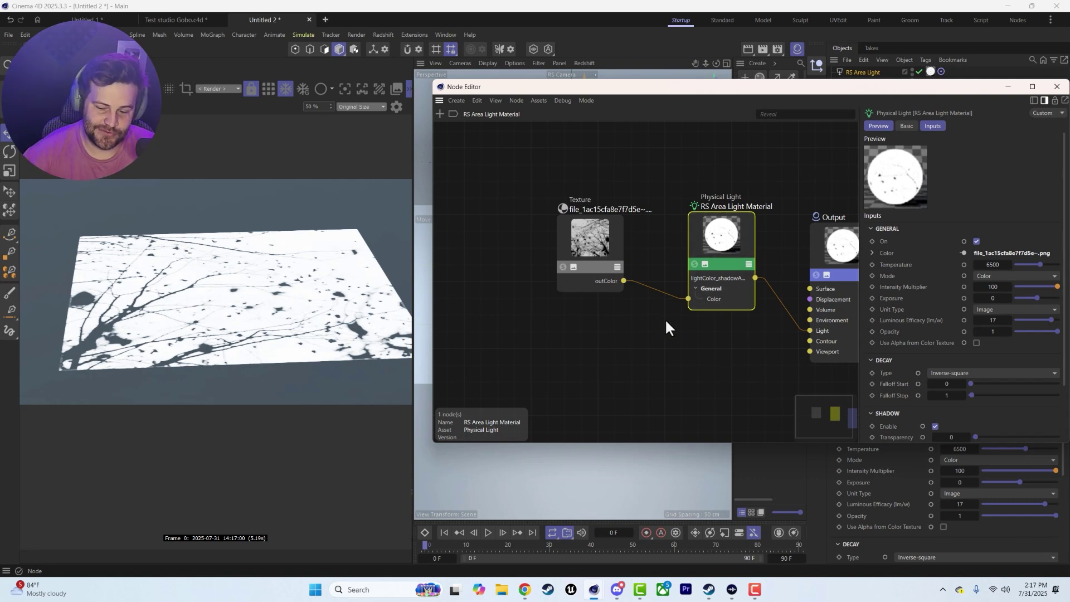
{"action": "left_click_drag", "start_coordinate": [604, 231], "coordinate": [599, 273]}
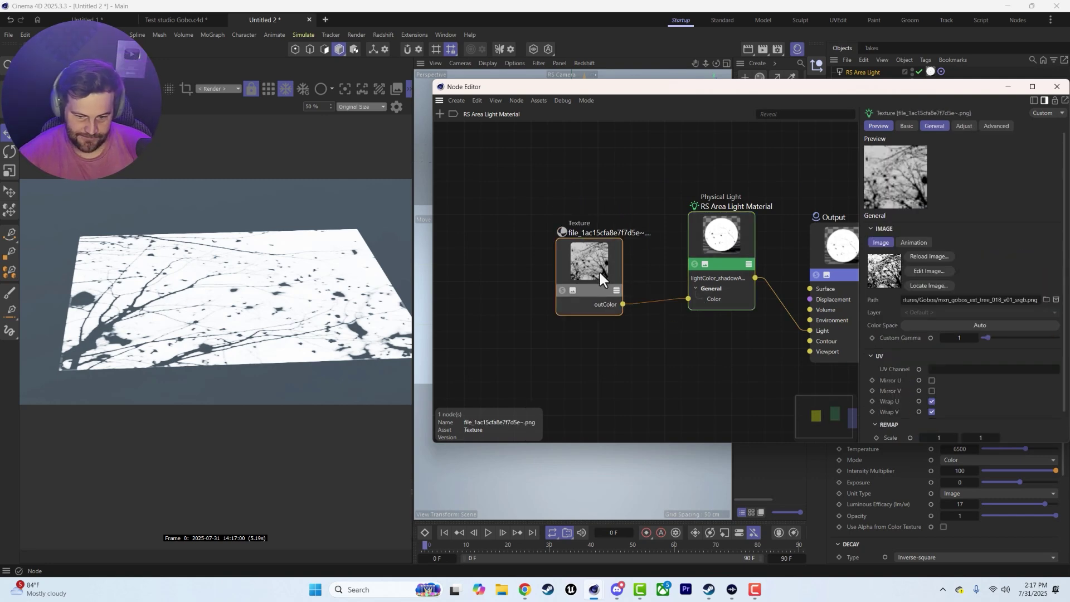
Step: Add a Maxon Noise node to the light's node graph above the Texture node
{"action": "left_click", "coordinate": [574, 196]}
{"action": "double_click", "coordinate": [574, 195]}
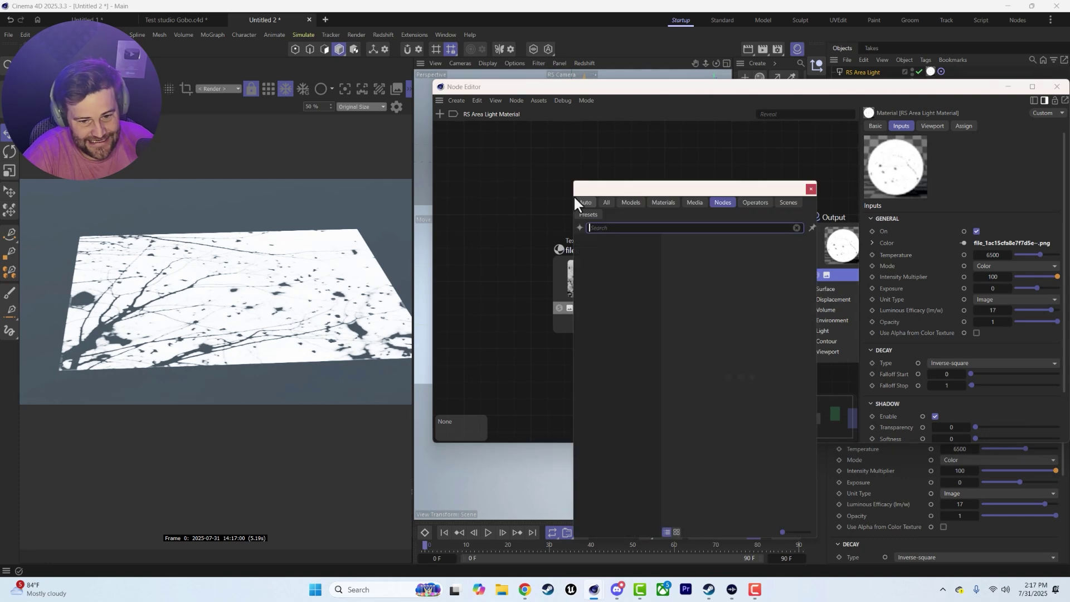
{"action": "type", "text": "Noise"}
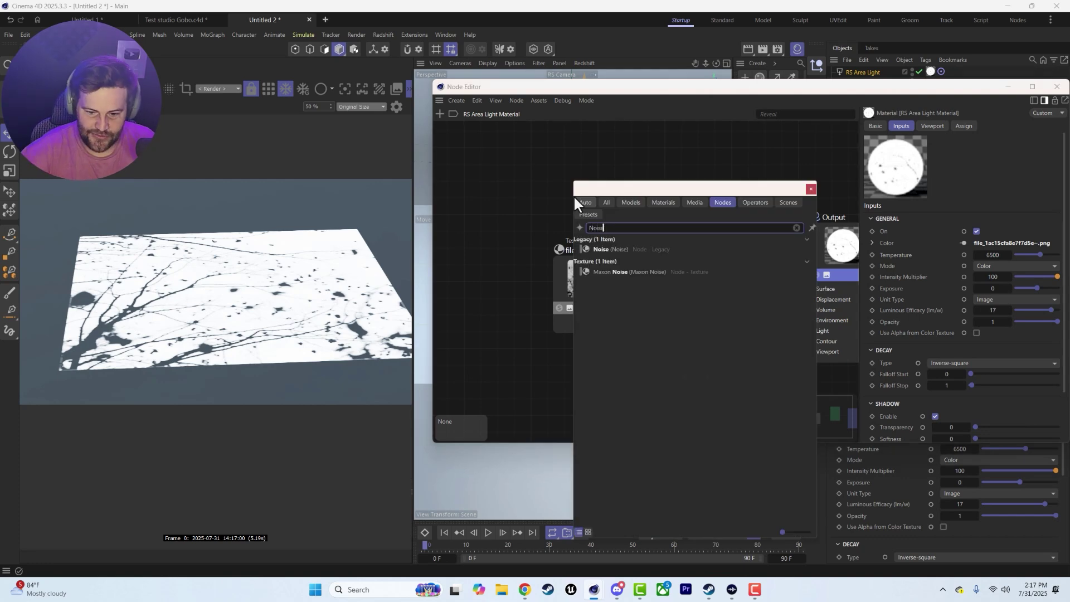
{"action": "left_click", "coordinate": [605, 270]}
{"action": "double_click", "coordinate": [604, 269]}
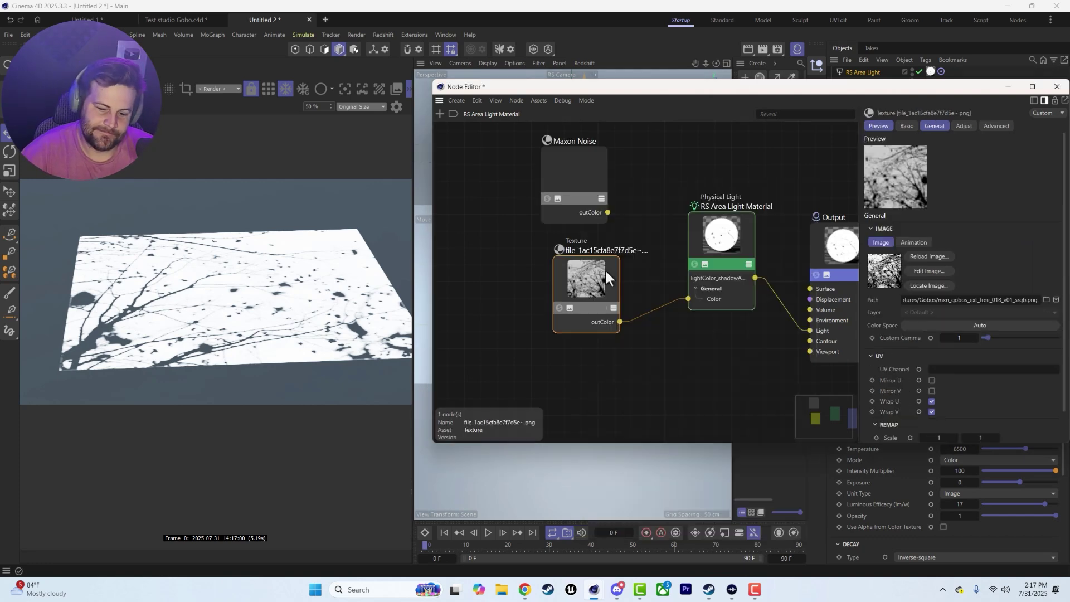
Step: Add a Ramp node and place it between the Maxon Noise and Physical Light nodes
{"action": "left_click", "coordinate": [600, 163]}
{"action": "double_click", "coordinate": [600, 163]}
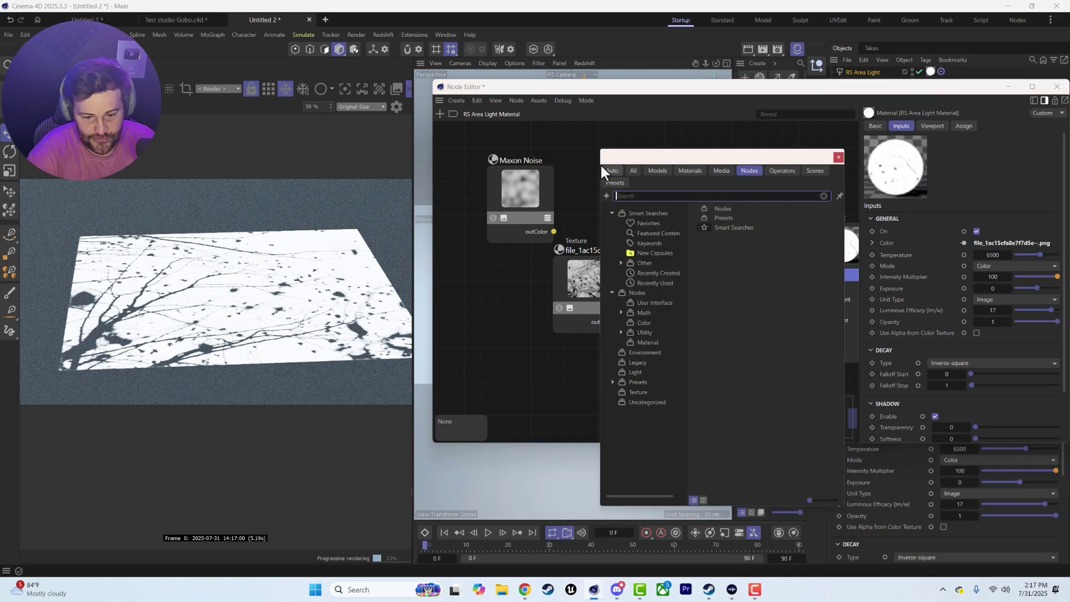
{"action": "type", "text": "ramp"}
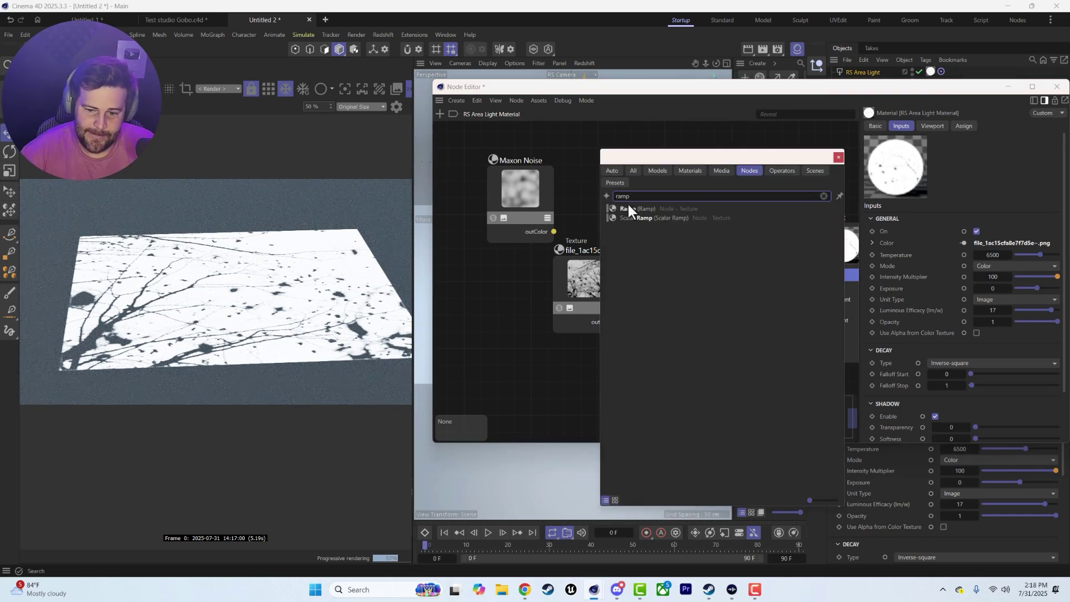
{"action": "left_click_drag", "start_coordinate": [630, 208], "coordinate": [513, 173]}
{"action": "left_click", "coordinate": [839, 157]}
{"action": "mouse_move", "coordinate": [606, 183]}
{"action": "left_mouse_down"}
{"action": "mouse_move", "coordinate": [611, 165]}
{"action": "mouse_move", "coordinate": [623, 172]}
{"action": "left_mouse_up"}
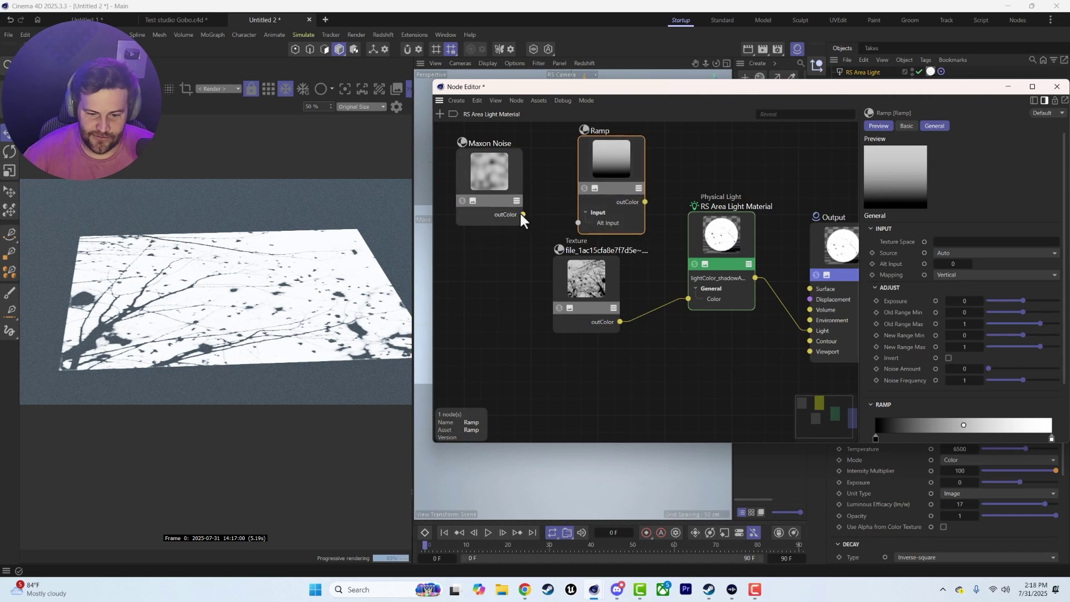
Step: Connect Maxon Noise to the Ramp's Alt Input and the Ramp to the light's Color, and move the Texture node aside
{"action": "left_click_drag", "start_coordinate": [523, 214], "coordinate": [578, 219]}
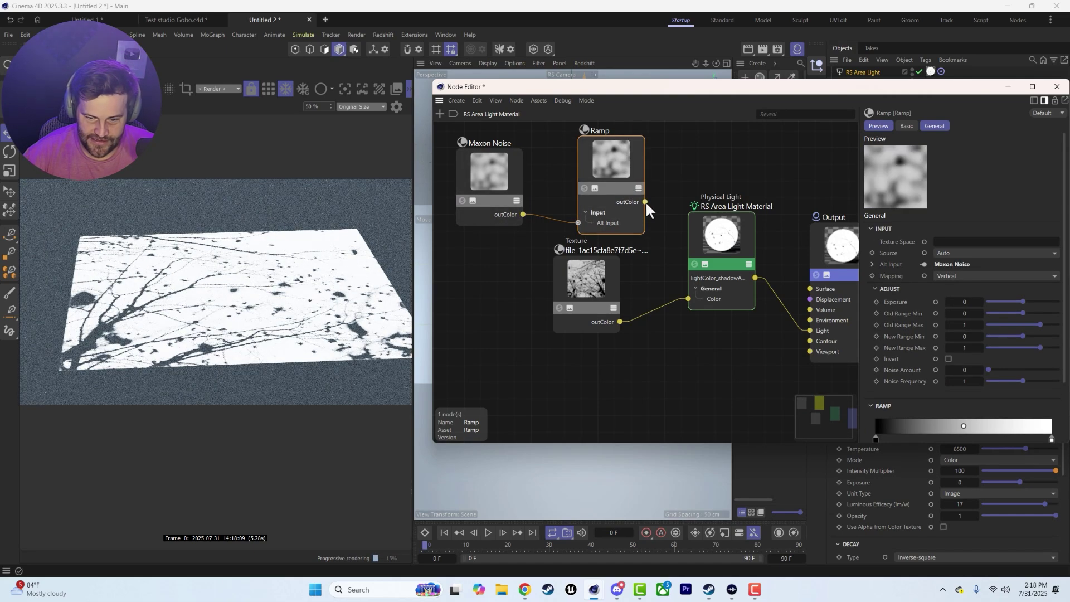
{"action": "left_click_drag", "start_coordinate": [645, 202], "coordinate": [688, 300]}
{"action": "left_click_drag", "start_coordinate": [588, 276], "coordinate": [566, 313]}
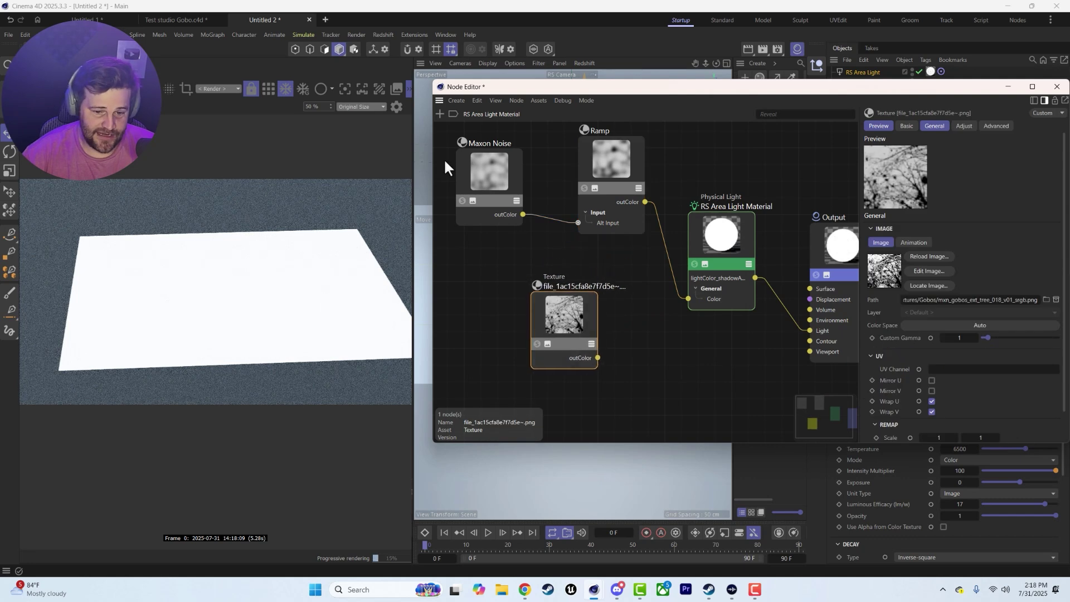
Step: Set the Maxon Noise node's input Source to World
{"action": "left_click", "coordinate": [480, 168]}
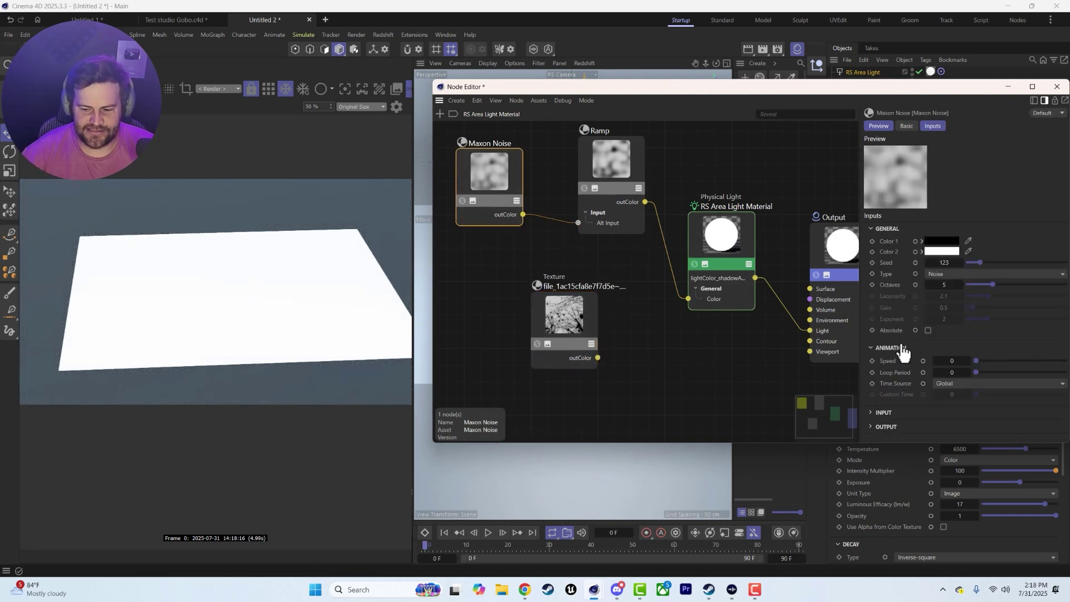
{"action": "left_click", "coordinate": [884, 412]}
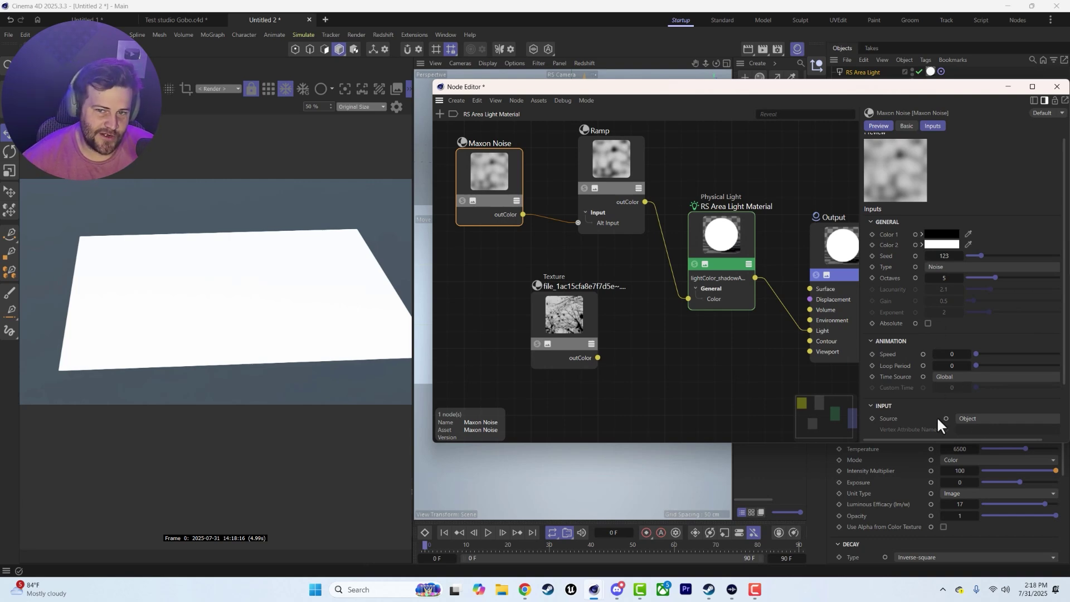
{"action": "left_click", "coordinate": [968, 420]}
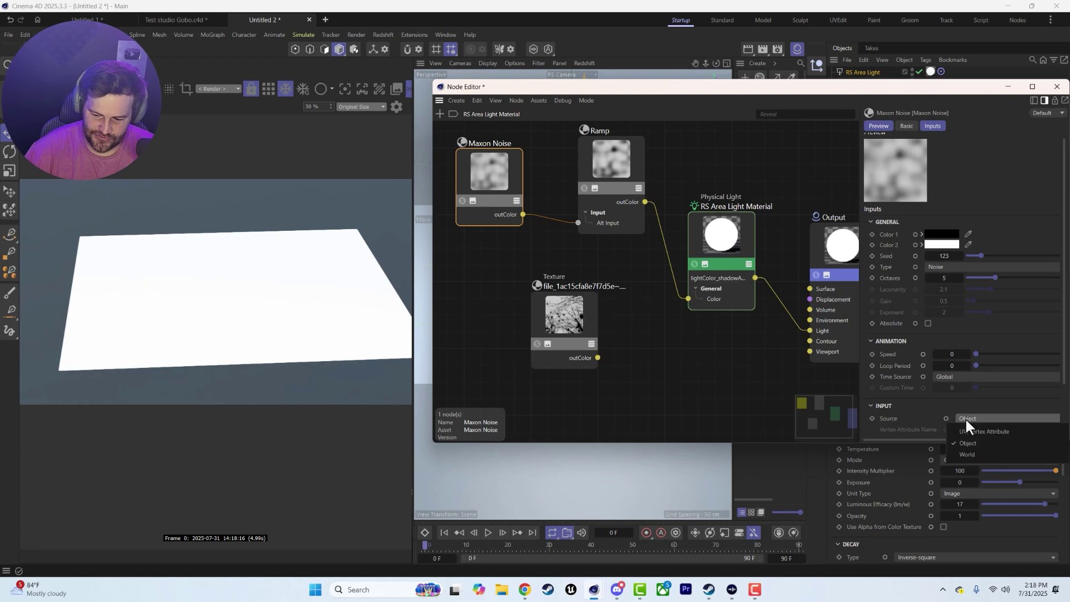
{"action": "left_click", "coordinate": [968, 453]}
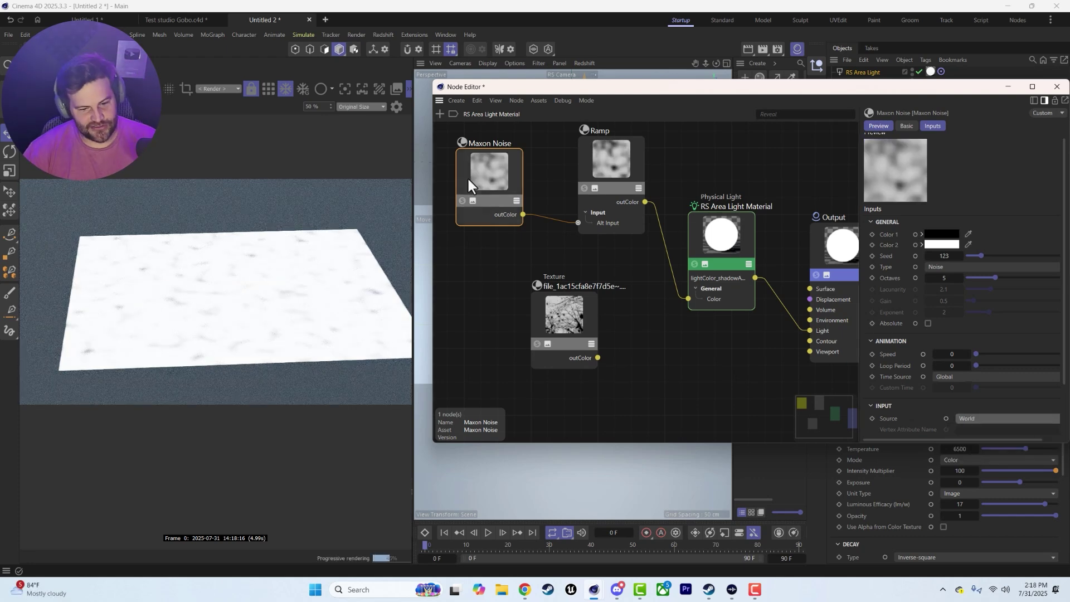
Step: Check the noise's output settings, and move the Ramp's black knot to 27.381 % for darker noise shadows
{"action": "left_click", "coordinate": [601, 161]}
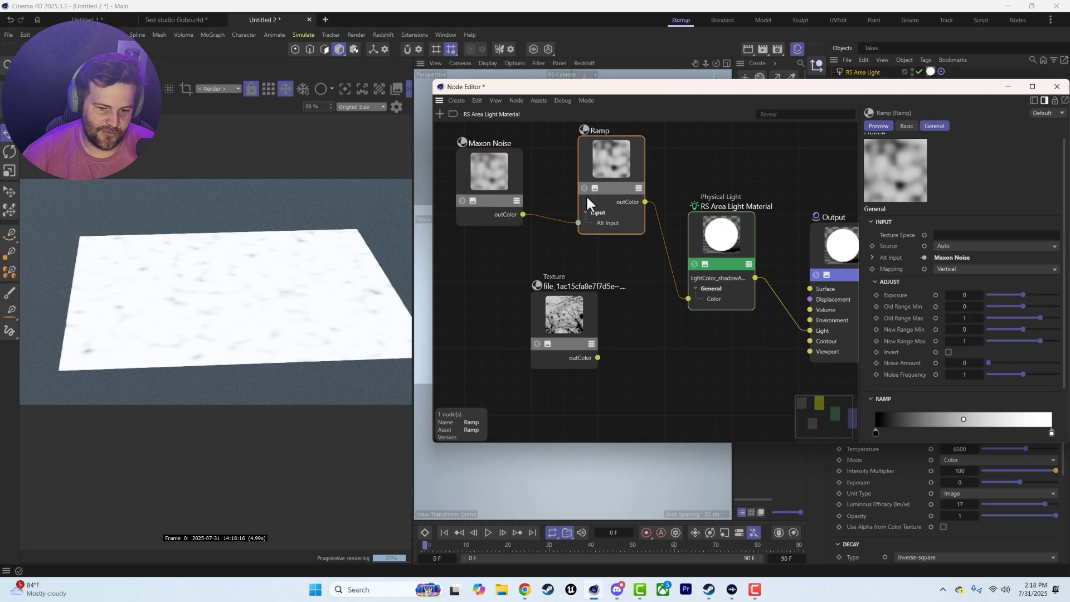
{"action": "left_click", "coordinate": [497, 169]}
{"action": "scroll", "coordinate": [890, 382], "scroll_direction": "down", "scroll_amount": 3}
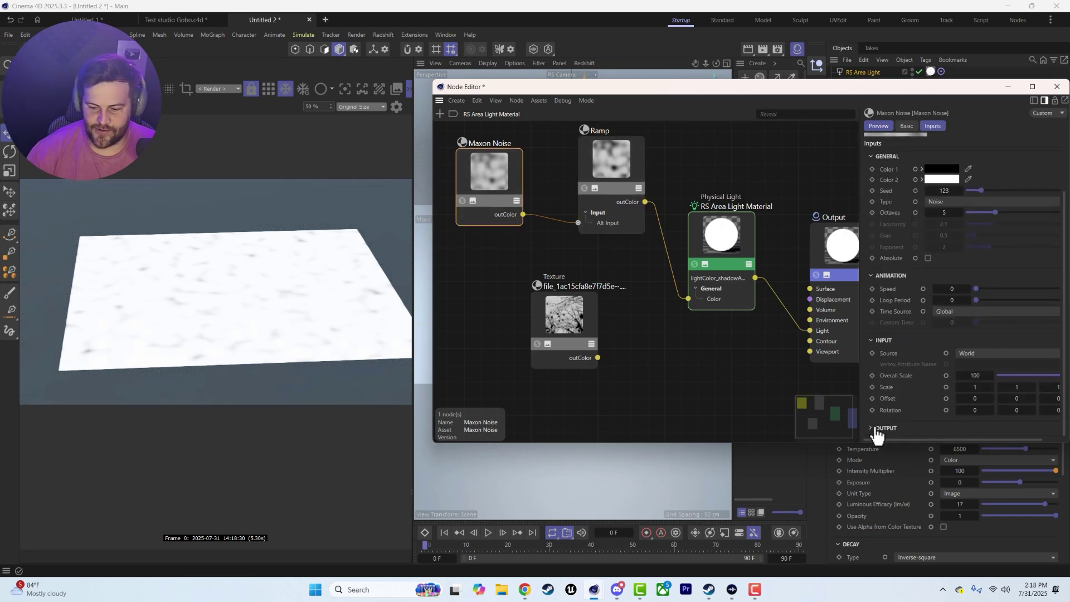
{"action": "left_click", "coordinate": [878, 429]}
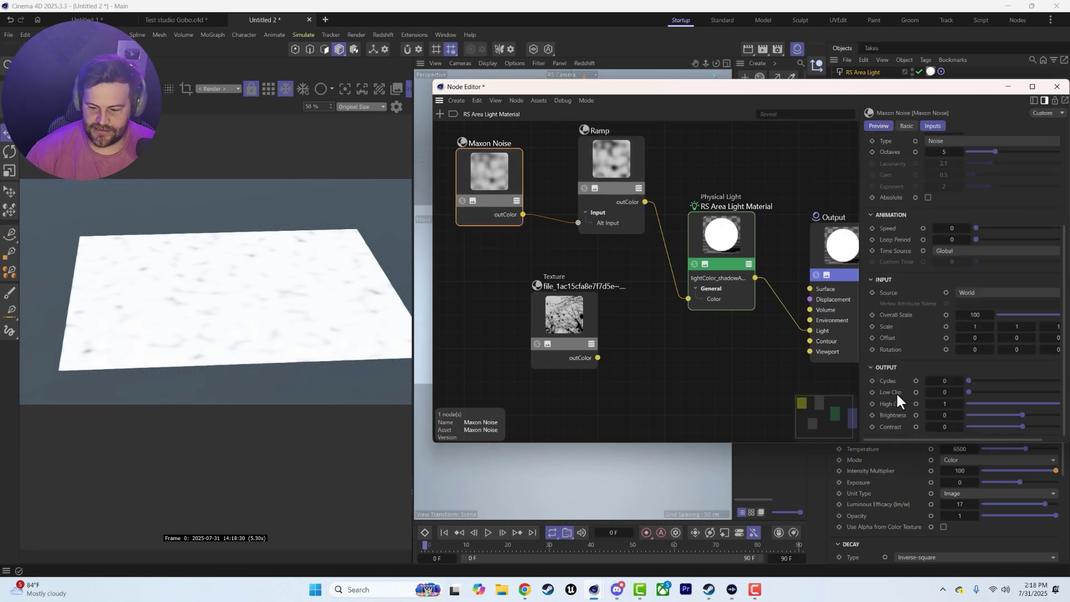
{"action": "left_click", "coordinate": [633, 168]}
{"action": "left_click_drag", "start_coordinate": [876, 364], "coordinate": [924, 368]}
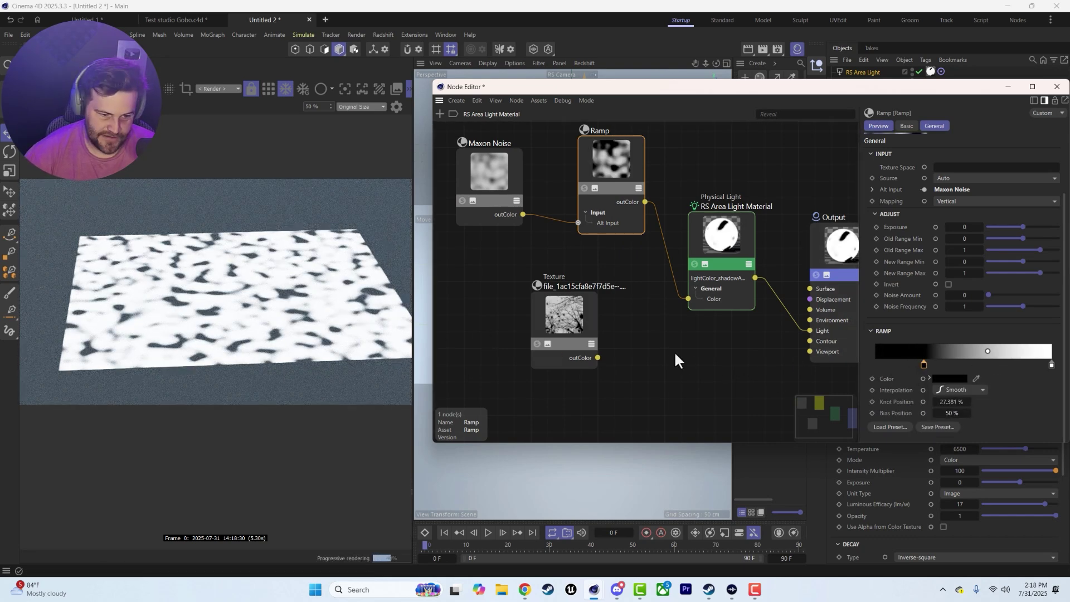
Step: Uncover the main viewport from behind the node editor and add a Torus primitive to the scene
{"action": "left_click", "coordinate": [486, 179]}
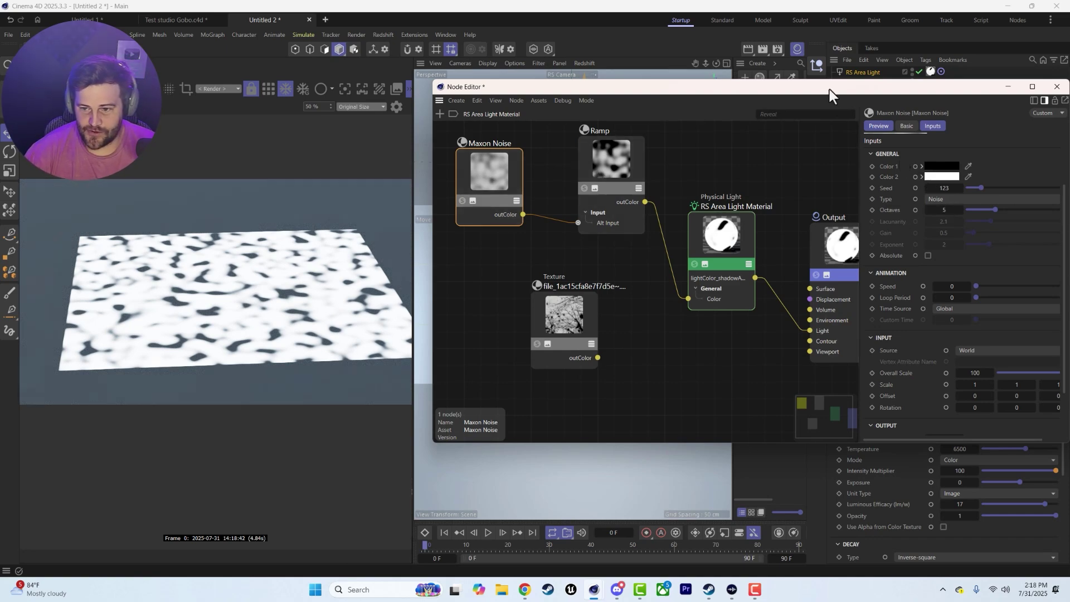
{"action": "left_click_drag", "start_coordinate": [830, 89], "coordinate": [840, 263]}
{"action": "left_click_drag", "start_coordinate": [816, 108], "coordinate": [838, 155]}
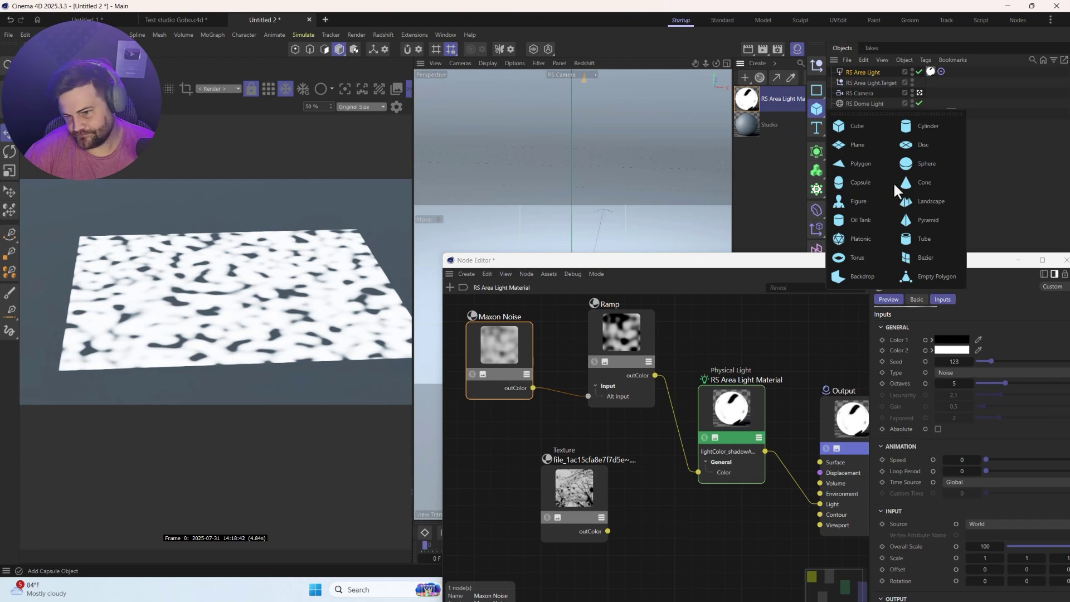
{"action": "left_click", "coordinate": [857, 257]}
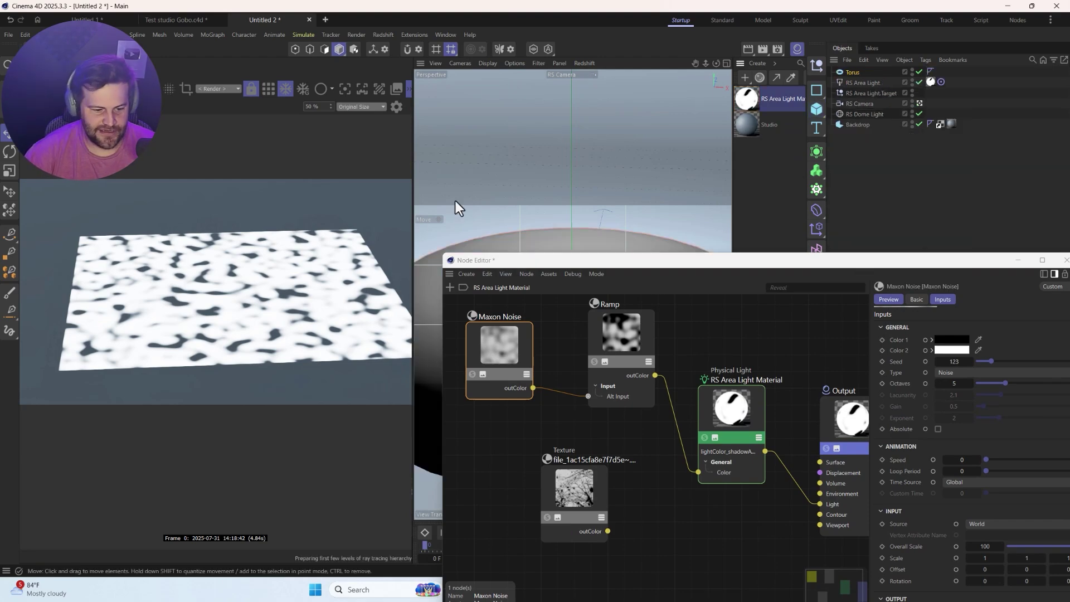
Step: Scale the torus down and make three copies of it, rotated at different angles into nested, interlocking rings
{"action": "left_click_drag", "start_coordinate": [637, 261], "coordinate": [831, 366]}
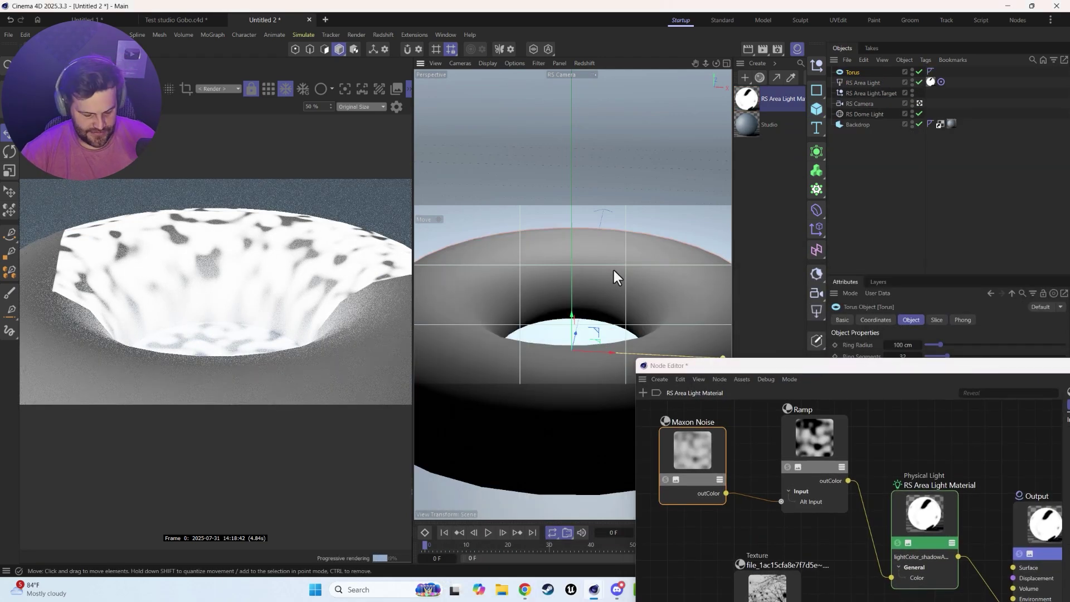
{"action": "scroll", "coordinate": [585, 276], "scroll_direction": "down", "scroll_amount": 5}
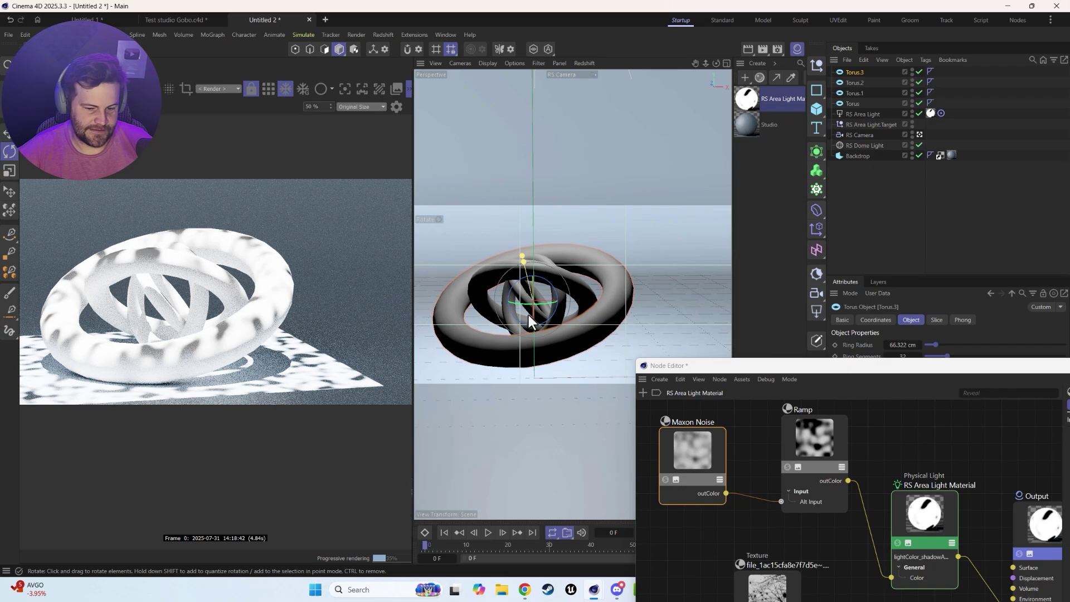
{"action": "left_click_drag", "start_coordinate": [529, 316], "coordinate": [573, 258]}
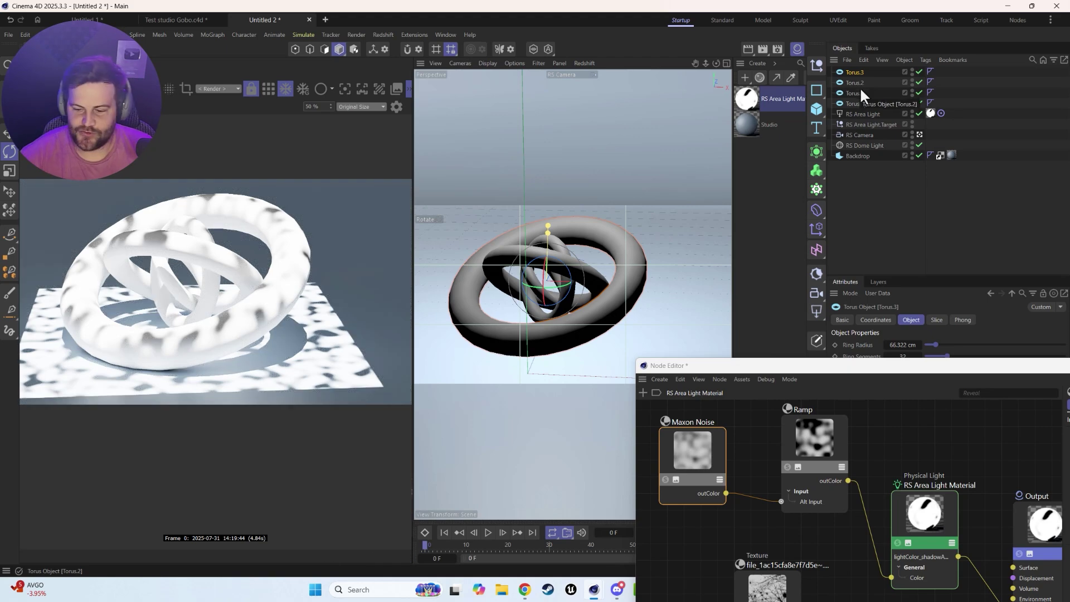
Step: Set the RS Area Light's Spread to 0.004 and enlarge its rectangle to 1345 cm by 1340 cm
{"action": "left_click_drag", "start_coordinate": [911, 371], "coordinate": [697, 232]}
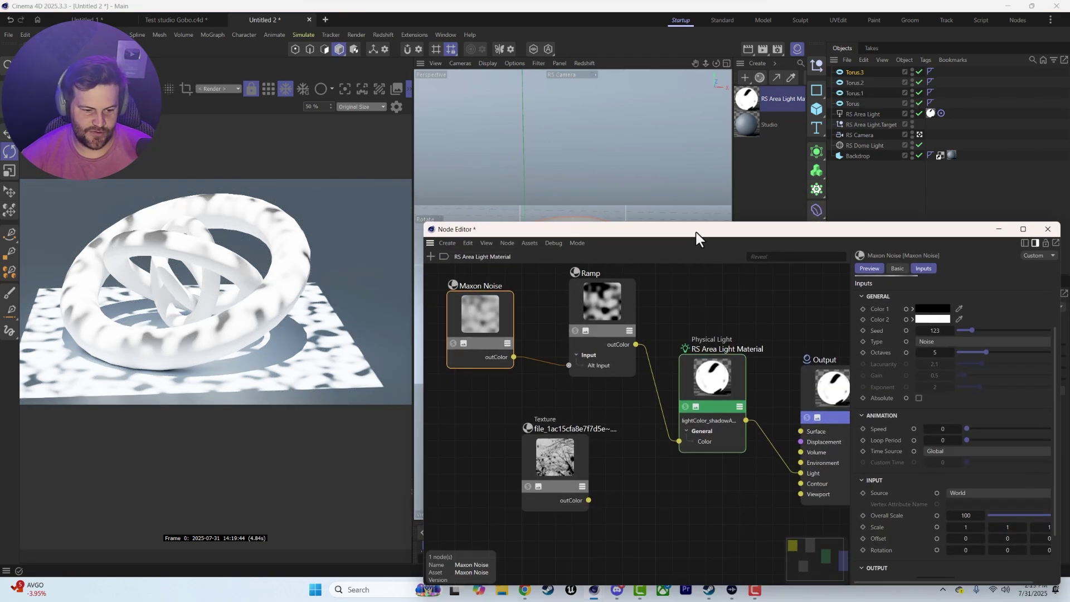
{"action": "left_click", "coordinate": [1001, 229]}
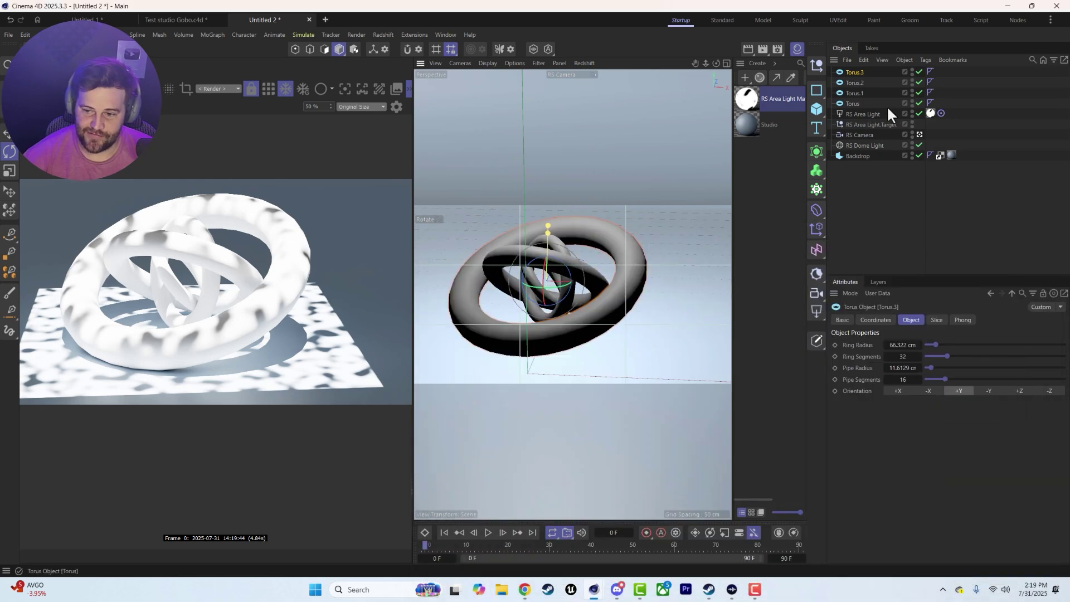
{"action": "left_click", "coordinate": [862, 112]}
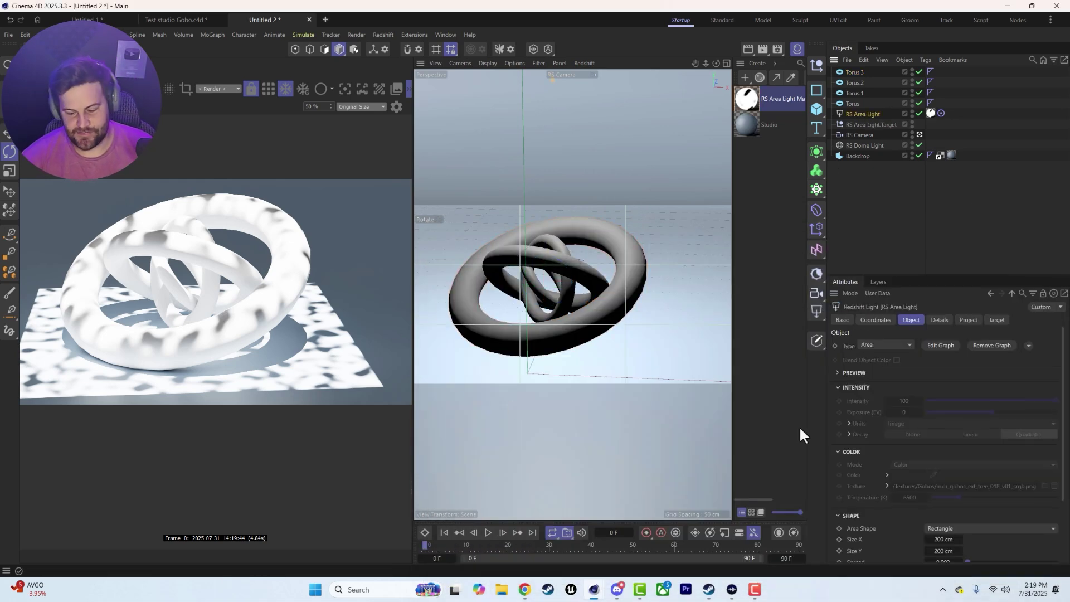
{"action": "scroll", "coordinate": [896, 513], "scroll_direction": "down", "scroll_amount": 3}
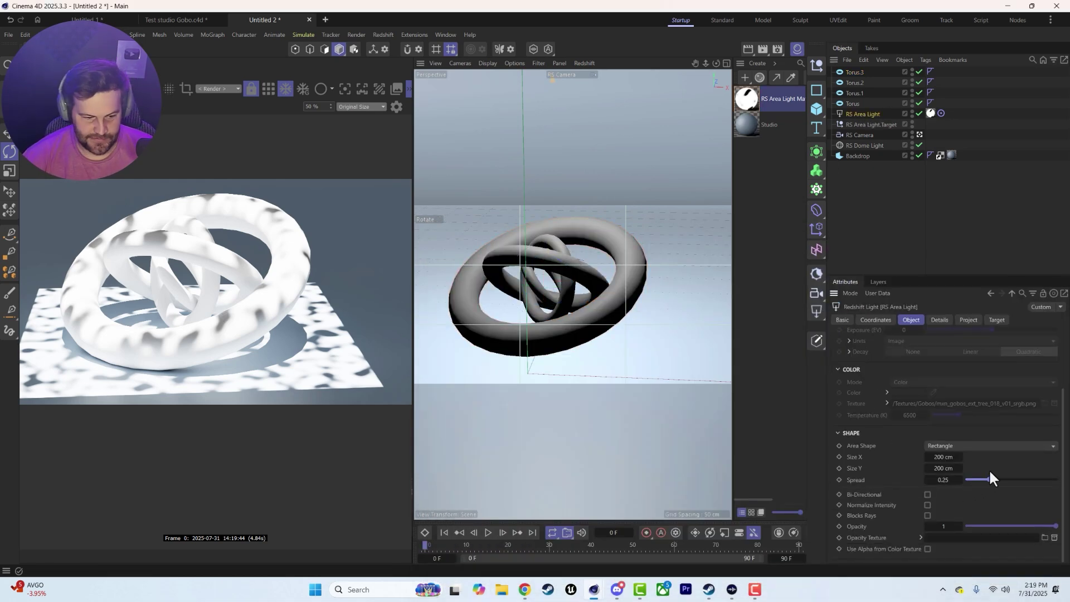
{"action": "left_click_drag", "start_coordinate": [990, 472], "coordinate": [988, 471]}
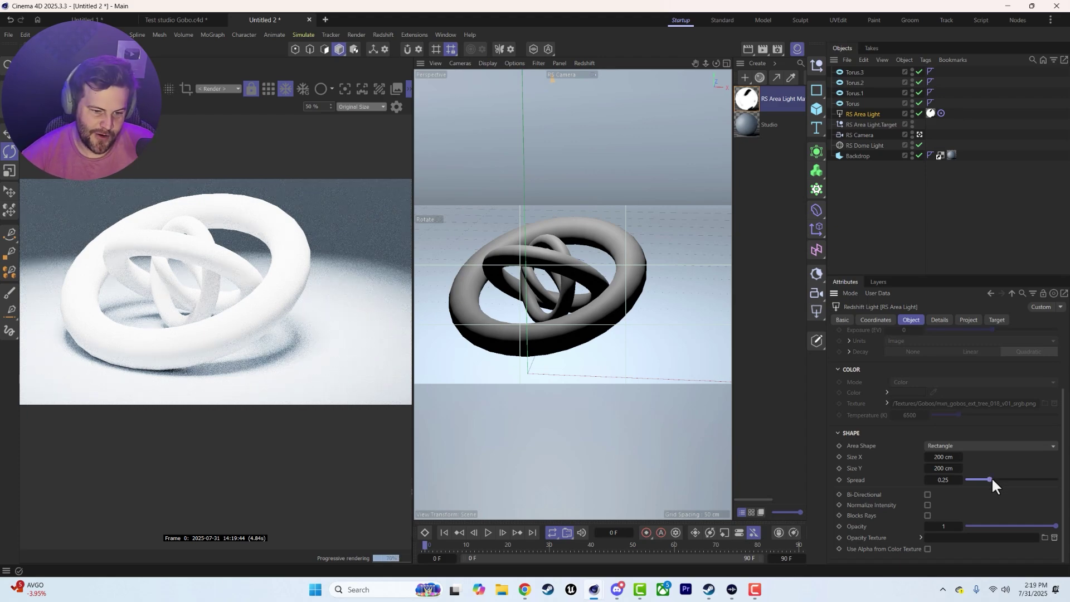
{"action": "left_click_drag", "start_coordinate": [991, 478], "coordinate": [330, 361]}
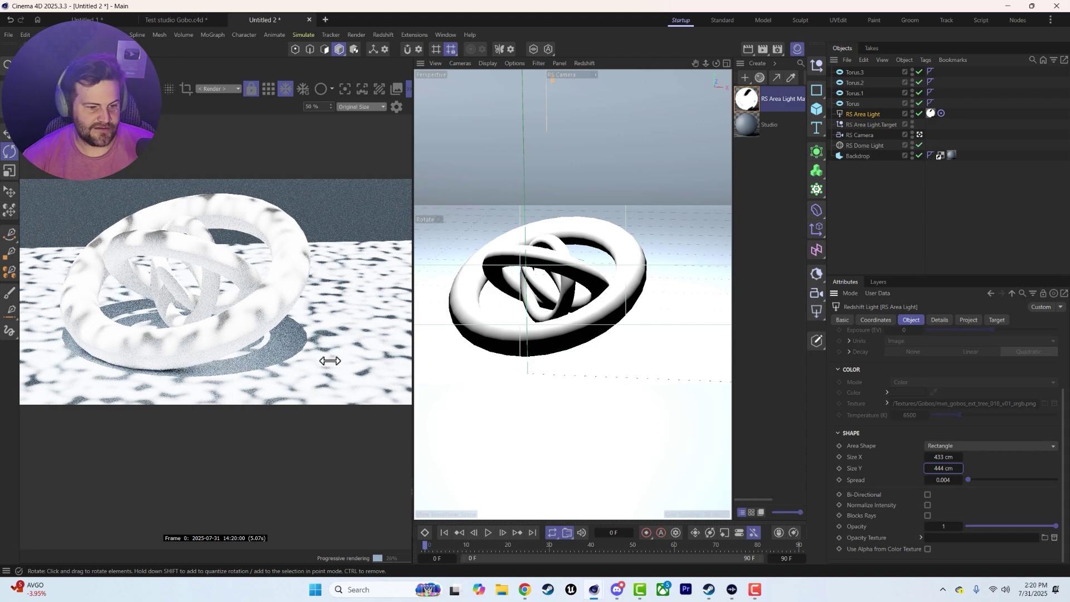
{"action": "mouse_move", "coordinate": [961, 471]}
{"action": "left_mouse_down"}
{"action": "mouse_move", "coordinate": [946, 458]}
{"action": "mouse_move", "coordinate": [958, 453]}
{"action": "mouse_move", "coordinate": [959, 466]}
{"action": "left_mouse_up"}
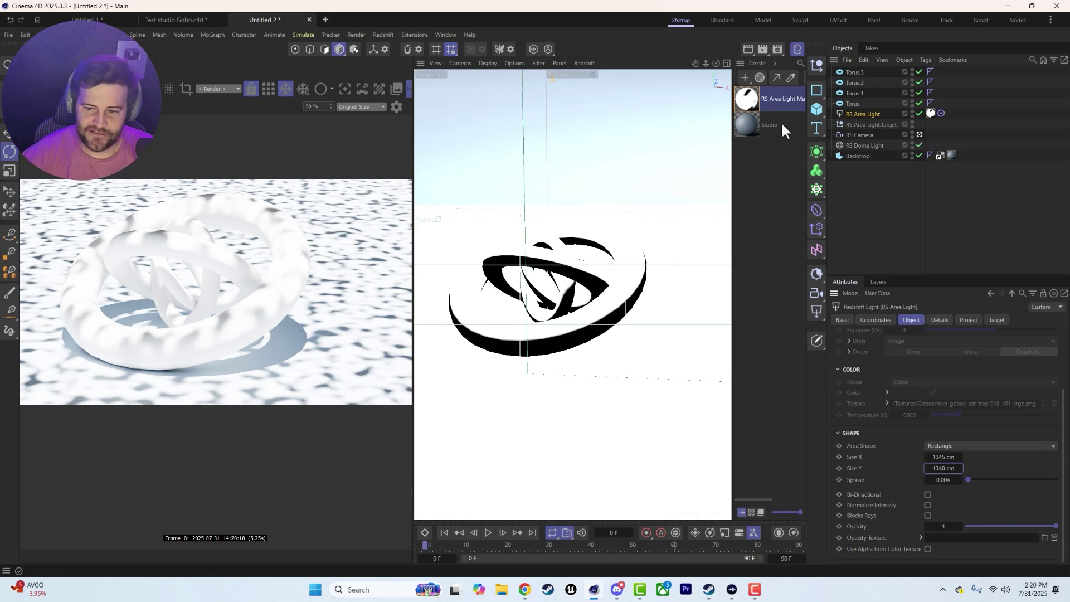
Step: Reopen the area light's node material and tint the Ramp's white knot pale blue with hue 216° and saturation 50 %
{"action": "double_click", "coordinate": [747, 100]}
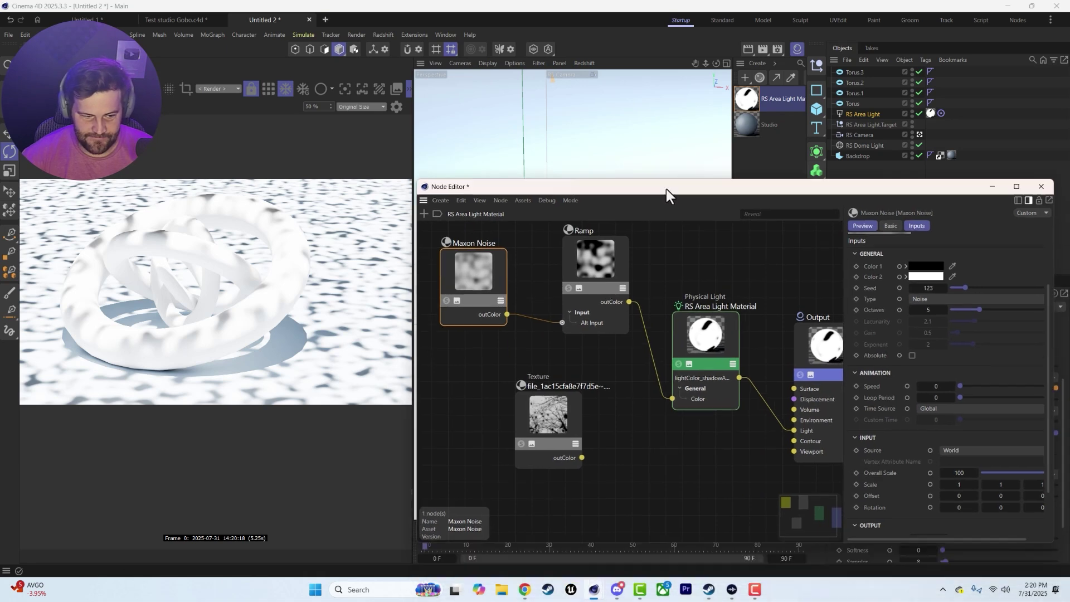
{"action": "left_click_drag", "start_coordinate": [669, 195], "coordinate": [630, 102]}
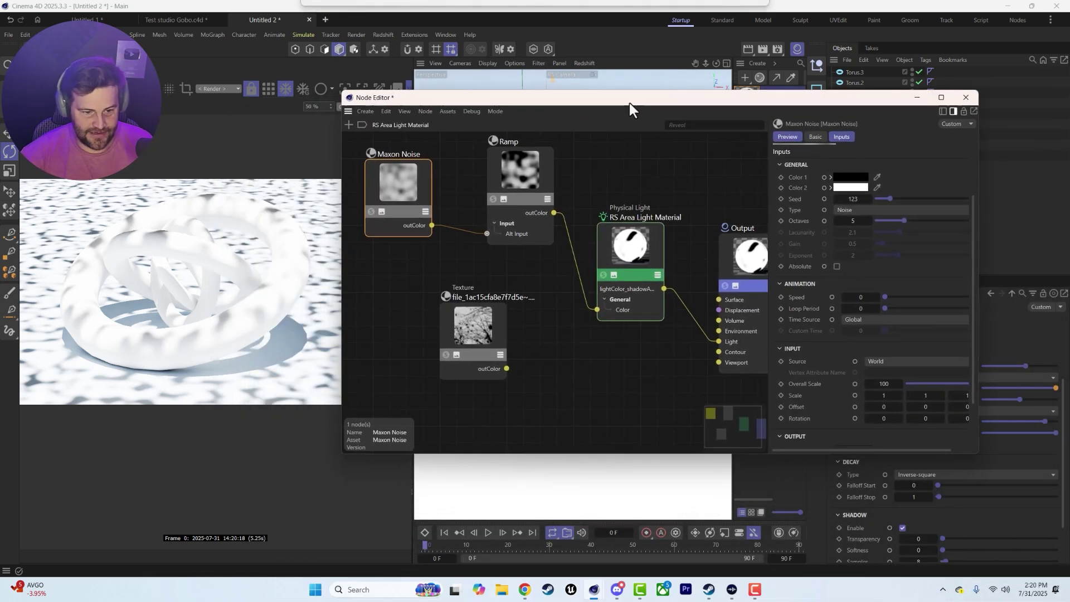
{"action": "left_click", "coordinate": [543, 167]}
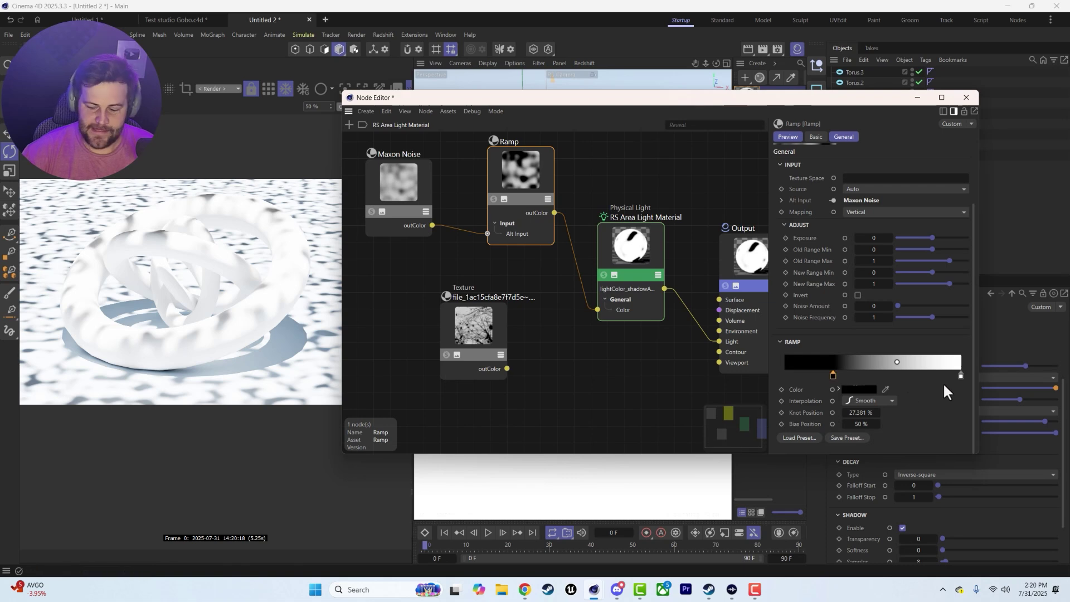
{"action": "double_click", "coordinate": [961, 376]}
{"action": "left_click", "coordinate": [887, 385]}
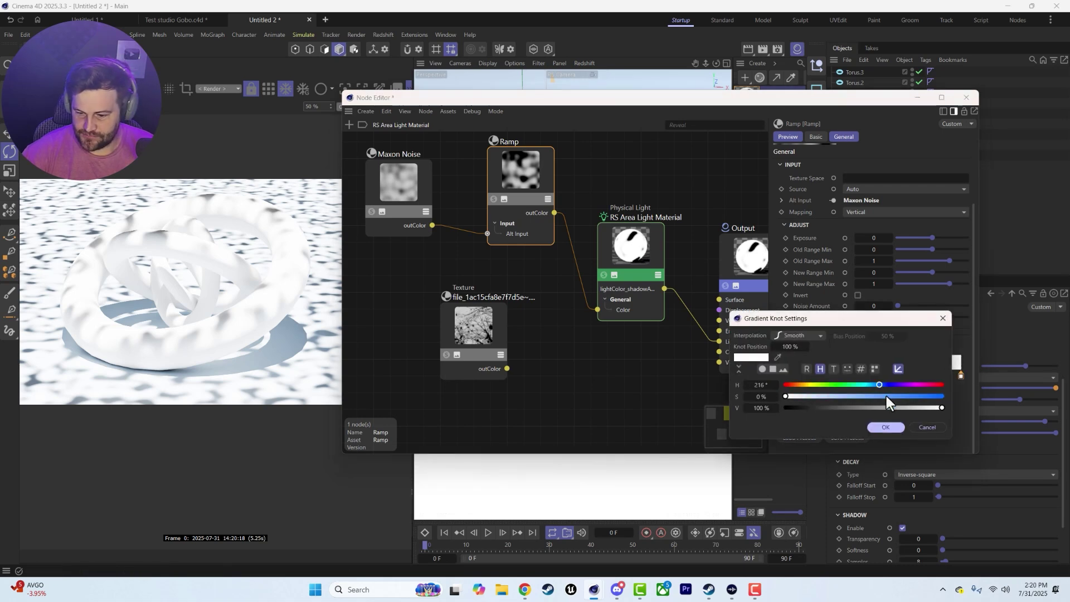
{"action": "left_click", "coordinate": [886, 396]}
{"action": "left_click", "coordinate": [885, 427]}
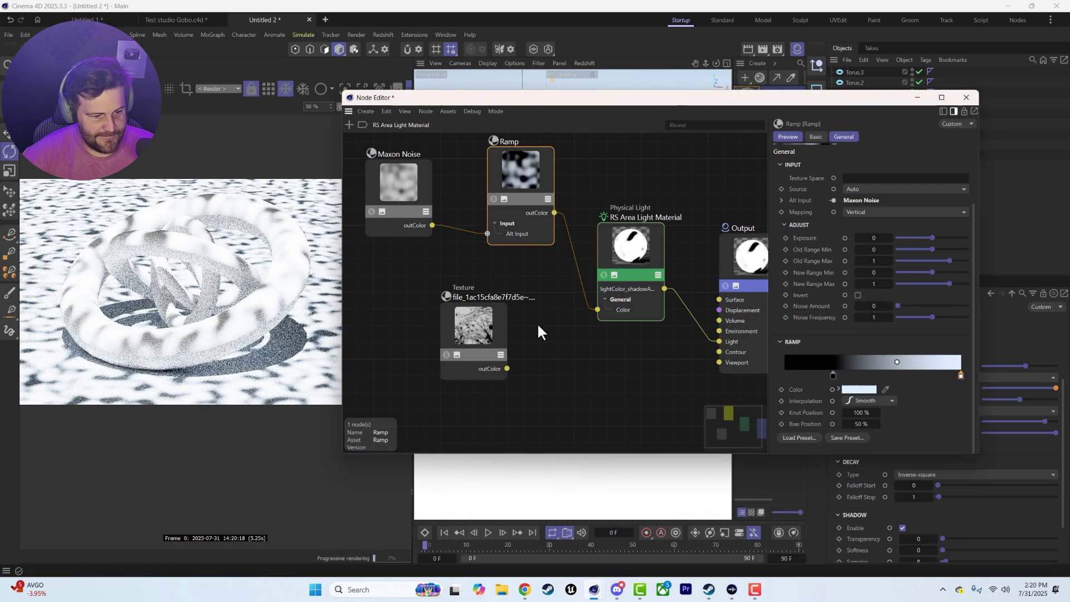
Step: Try a saturated cyan for the Ramp's light knot and red for its dark knot, and undo both colours
{"action": "double_click", "coordinate": [962, 377]}
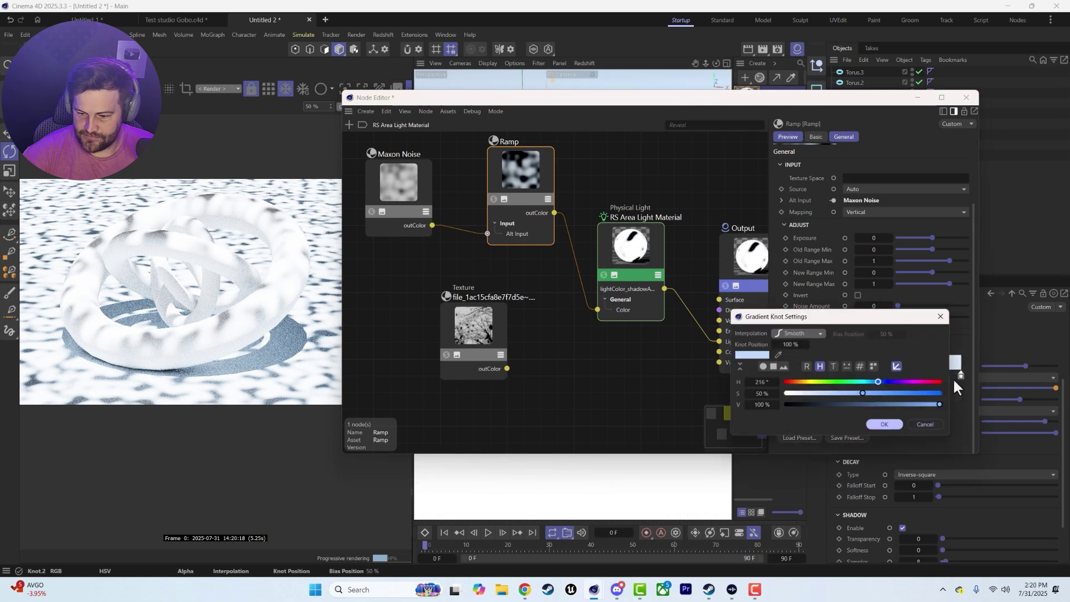
{"action": "left_click", "coordinate": [885, 377]}
{"action": "left_click", "coordinate": [872, 429]}
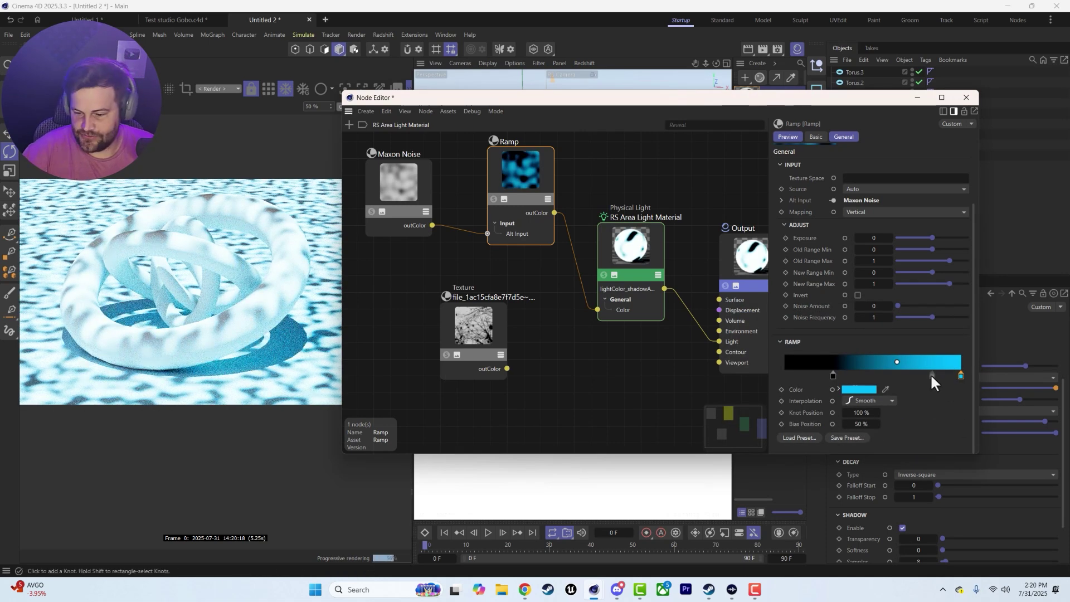
{"action": "double_click", "coordinate": [833, 375]}
{"action": "left_click_drag", "start_coordinate": [839, 407], "coordinate": [867, 405]}
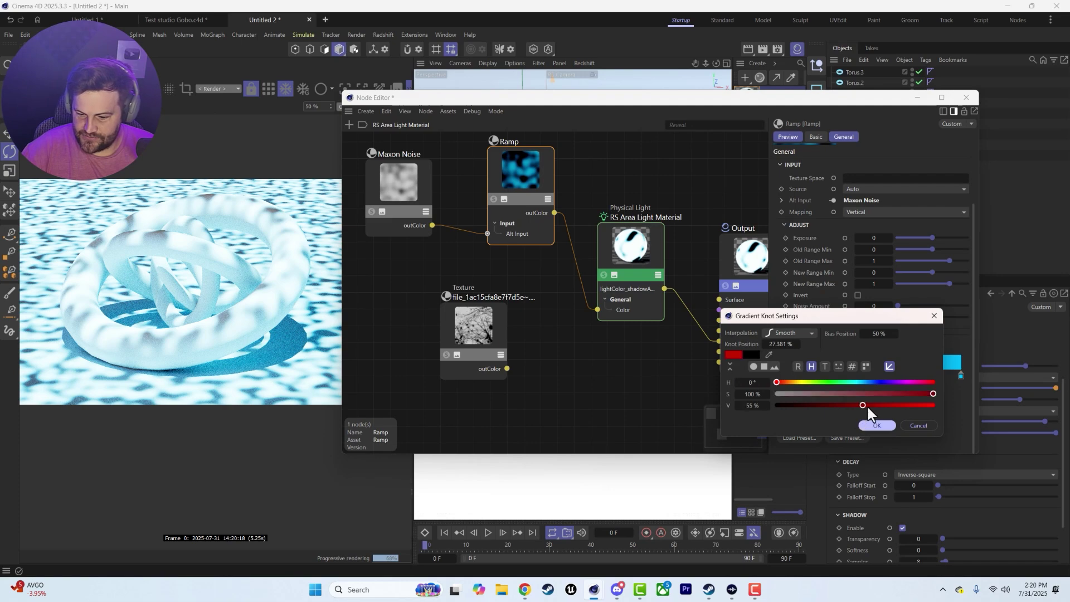
{"action": "left_click", "coordinate": [880, 425]}
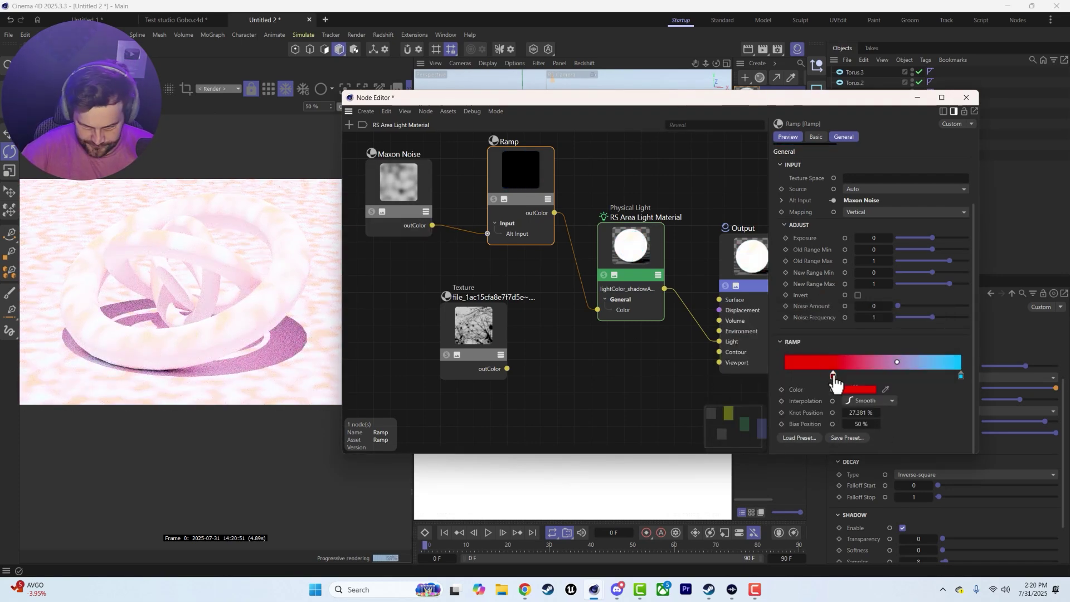
{"action": "key", "text": "ctrl+z"}
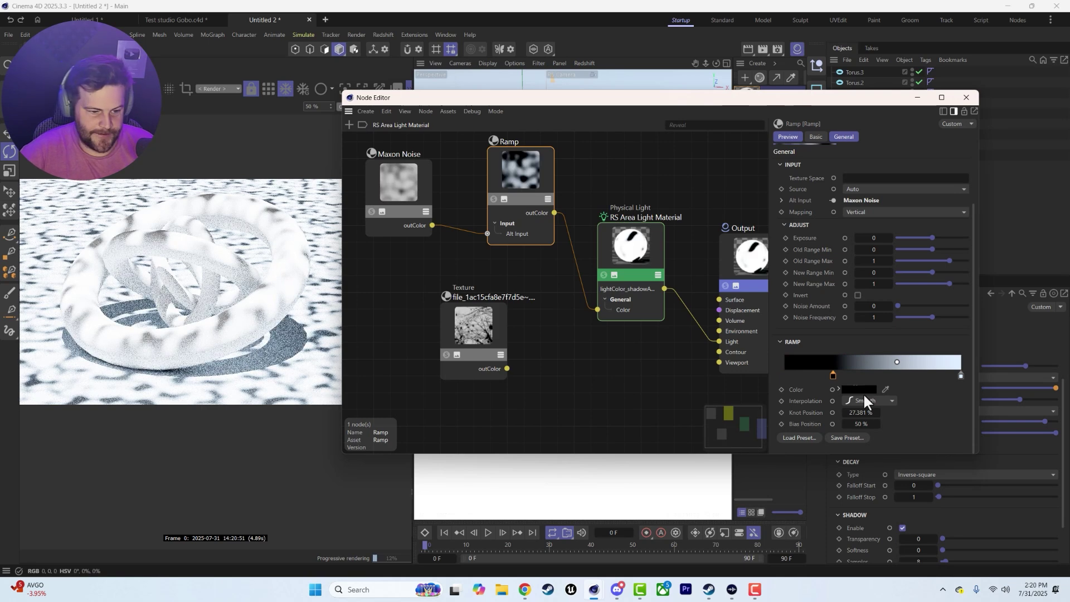
Step: Set the Maxon Noise node's Overall Scale to 500, Octaves to 20 and Seed to 327
{"action": "left_click", "coordinate": [406, 187]}
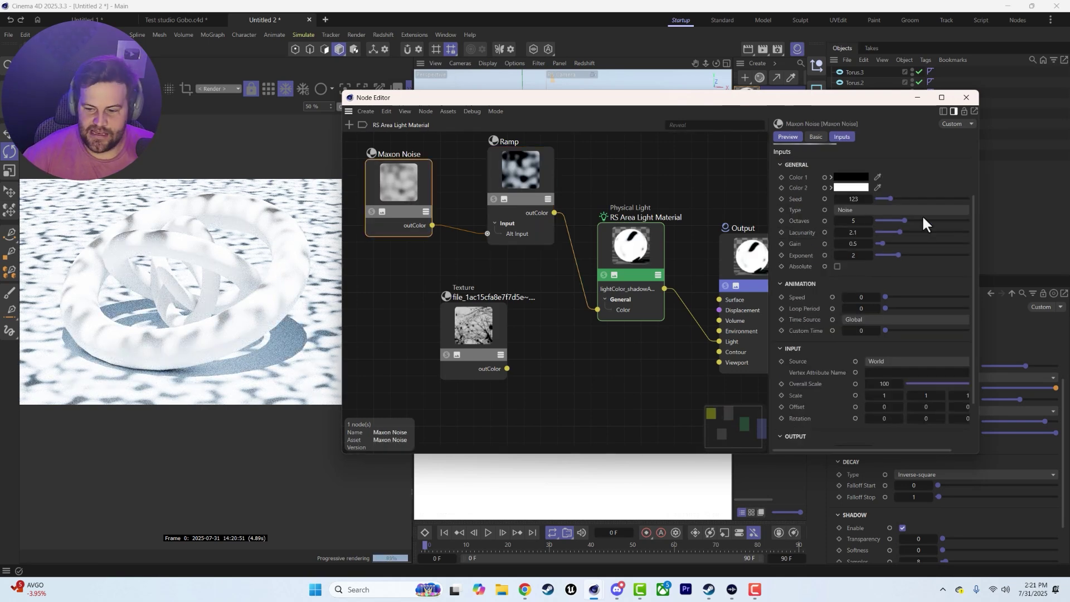
{"action": "scroll", "coordinate": [837, 371], "scroll_direction": "down", "scroll_amount": 3}
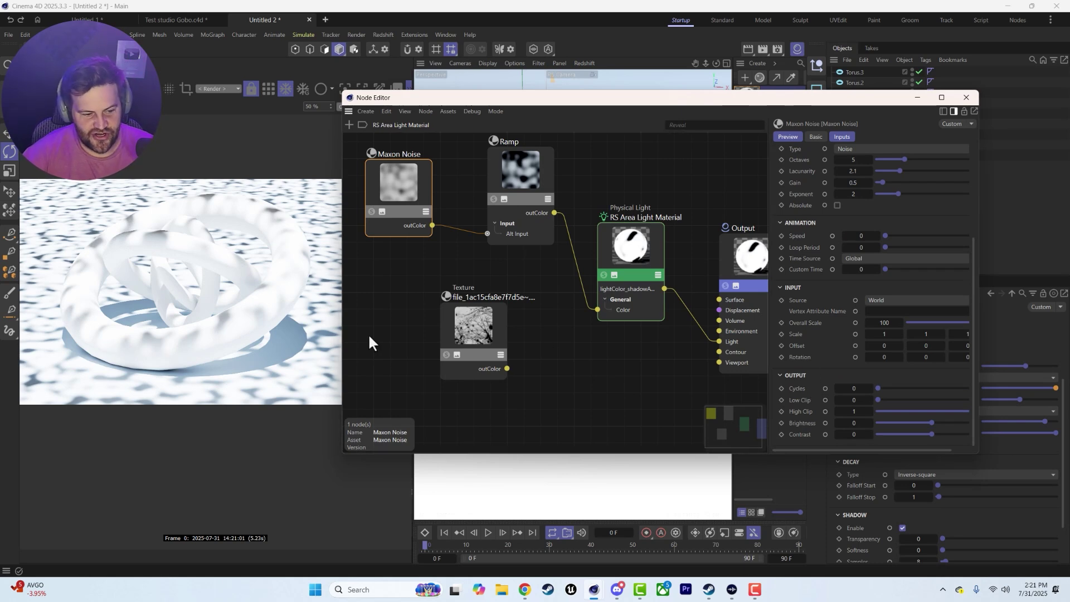
{"action": "left_click", "coordinate": [884, 323]}
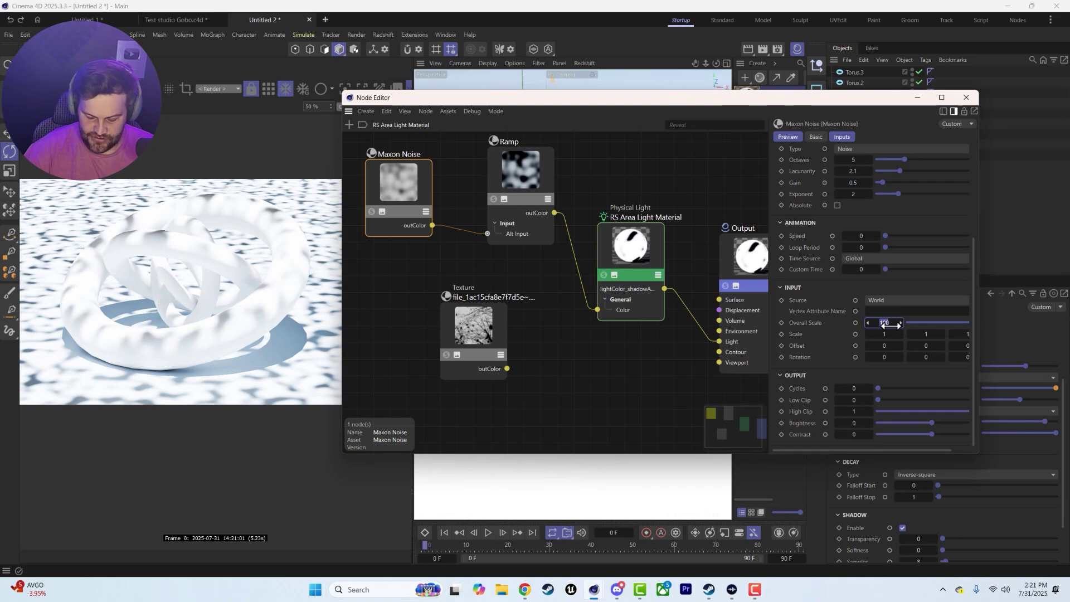
{"action": "key", "text": "Return"}
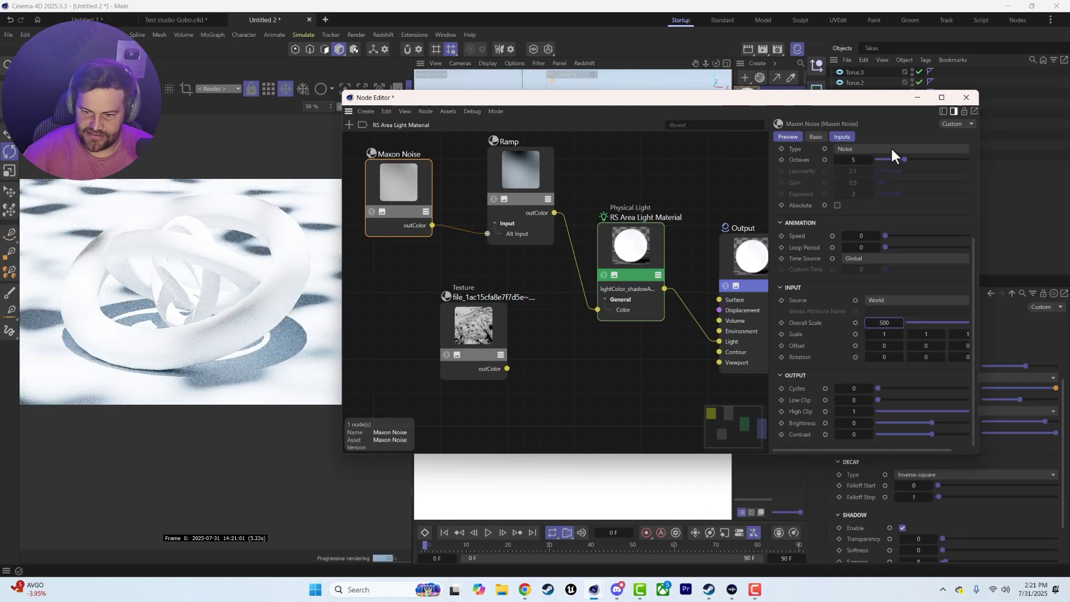
{"action": "left_click_drag", "start_coordinate": [904, 159], "coordinate": [973, 160]}
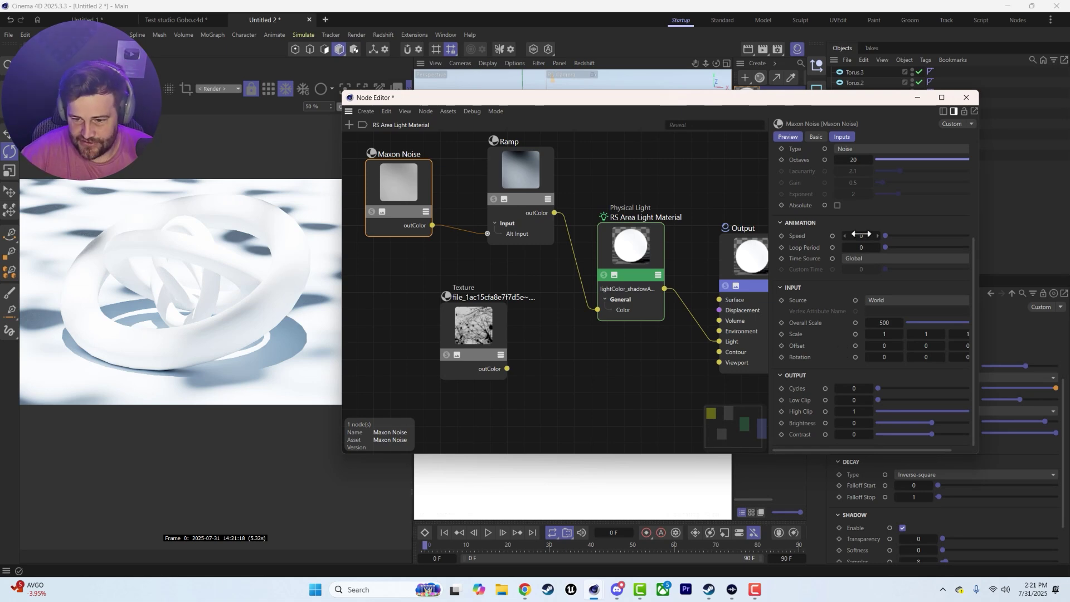
{"action": "scroll", "coordinate": [856, 223], "scroll_direction": "up", "scroll_amount": 2}
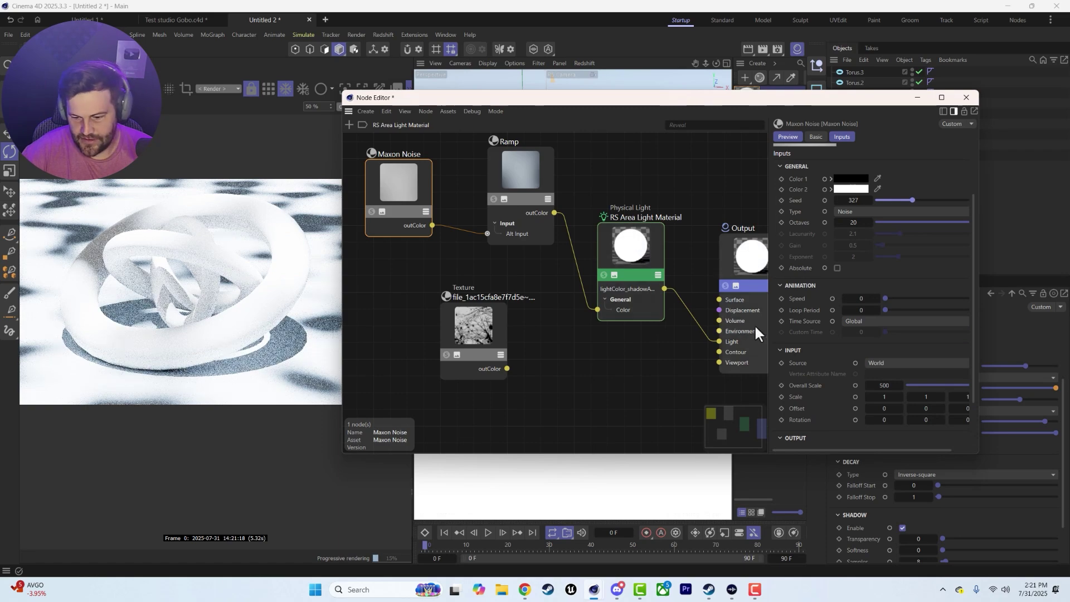
Step: Try 10 output Cycles on the Maxon Noise and return the value to 0
{"action": "scroll", "coordinate": [808, 333], "scroll_direction": "down", "scroll_amount": 2}
{"action": "left_click_drag", "start_coordinate": [878, 389], "coordinate": [1009, 375]}
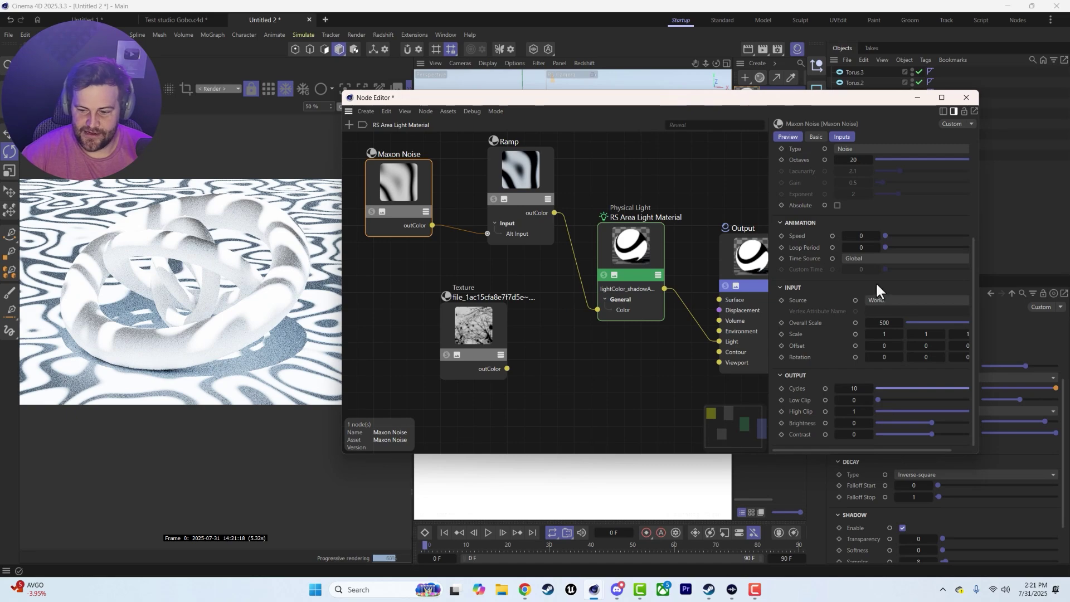
{"action": "left_click_drag", "start_coordinate": [868, 385], "coordinate": [863, 386]}
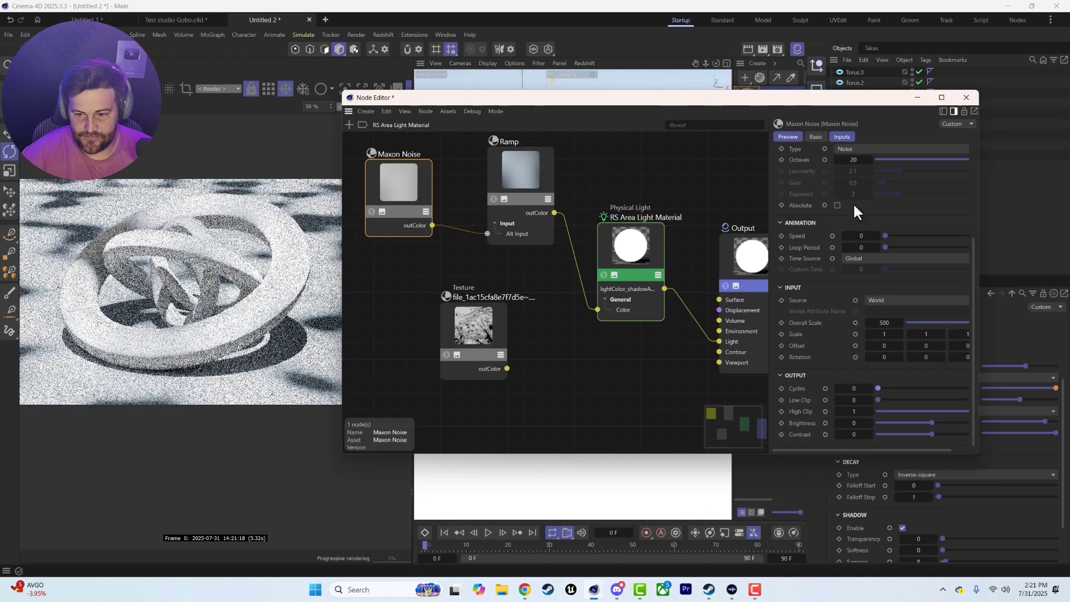
Step: Change the Maxon Noise type to FBM and set its Overall Scale to 1500
{"action": "scroll", "coordinate": [852, 203], "scroll_direction": "up", "scroll_amount": 3}
{"action": "left_click", "coordinate": [875, 283]}
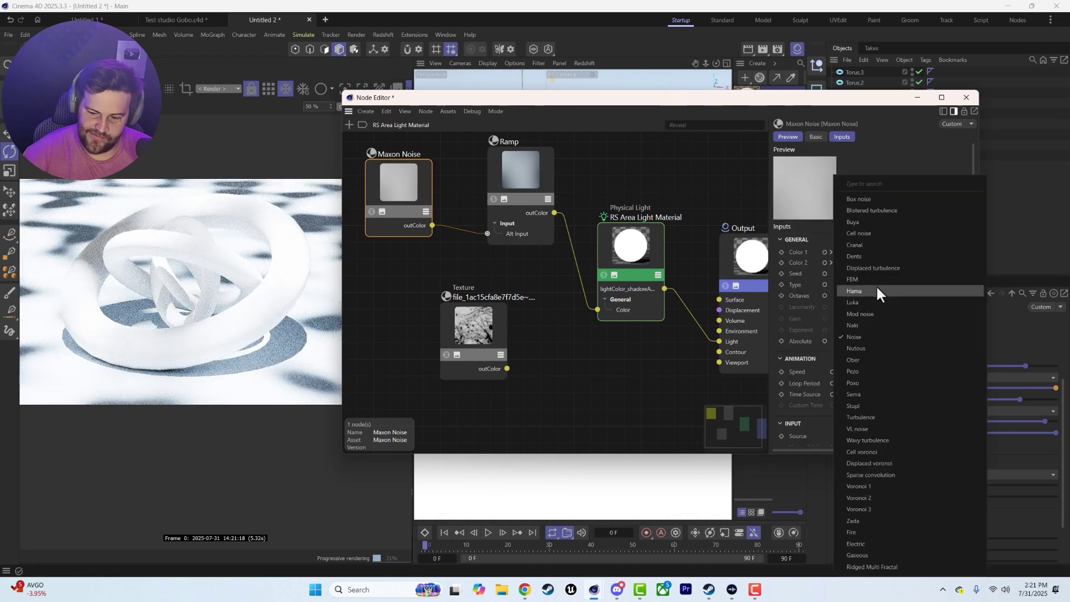
{"action": "left_click", "coordinate": [865, 278]}
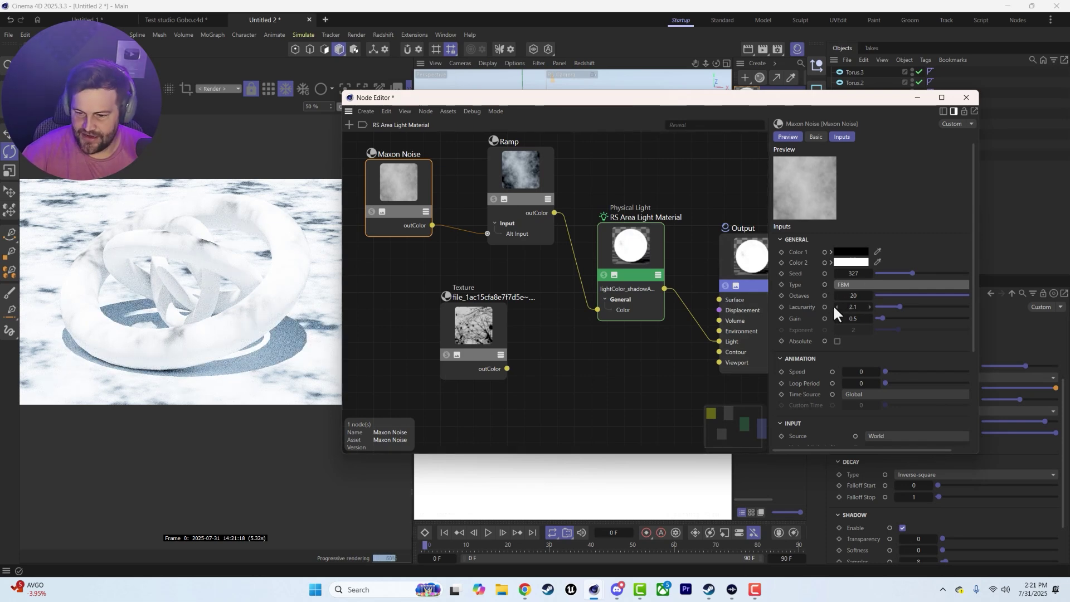
{"action": "scroll", "coordinate": [810, 343], "scroll_direction": "down", "scroll_amount": 3}
{"action": "scroll", "coordinate": [809, 343], "scroll_direction": "down", "scroll_amount": 1}
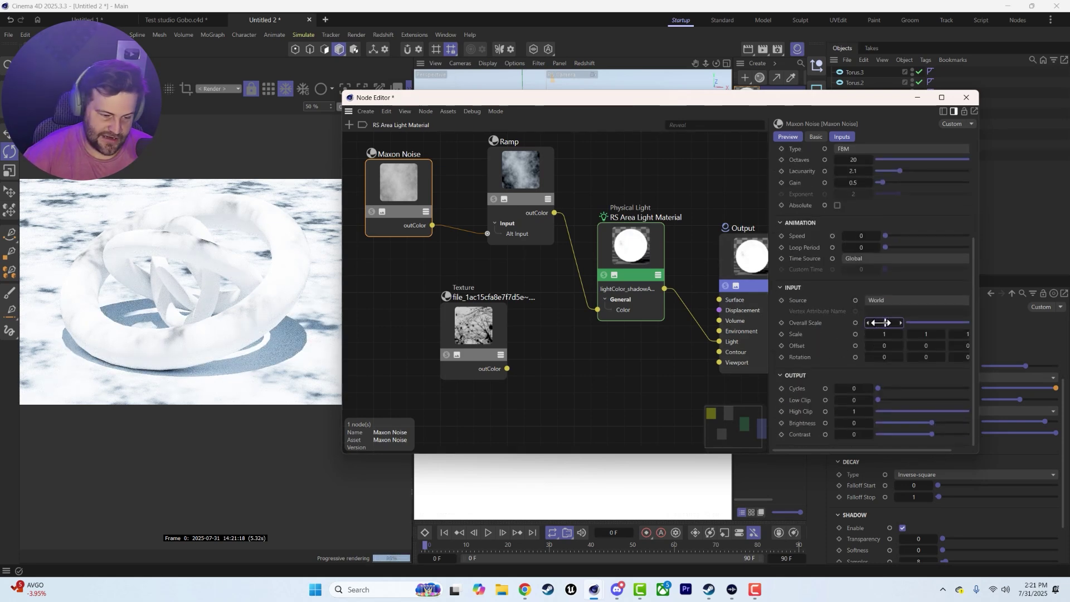
{"action": "left_click_drag", "start_coordinate": [884, 323], "coordinate": [914, 323]}
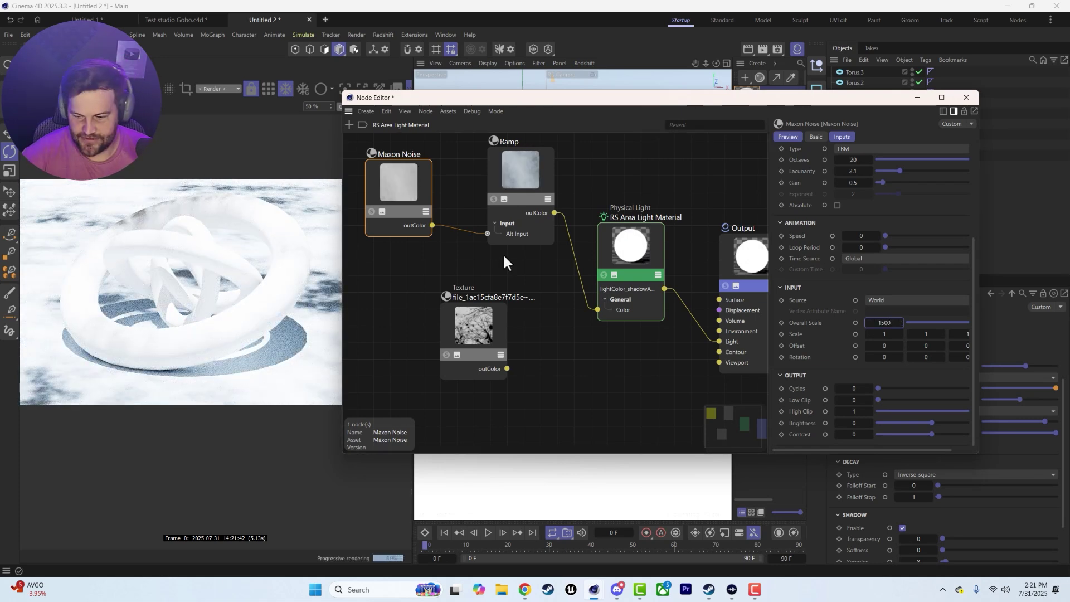
Step: Move the Ramp's black knot to about 51.8% so the shadow gaps in the light are harder and darker
{"action": "left_click", "coordinate": [549, 180]}
{"action": "left_click", "coordinate": [833, 375]}
{"action": "left_click_drag", "start_coordinate": [835, 376], "coordinate": [876, 376]}
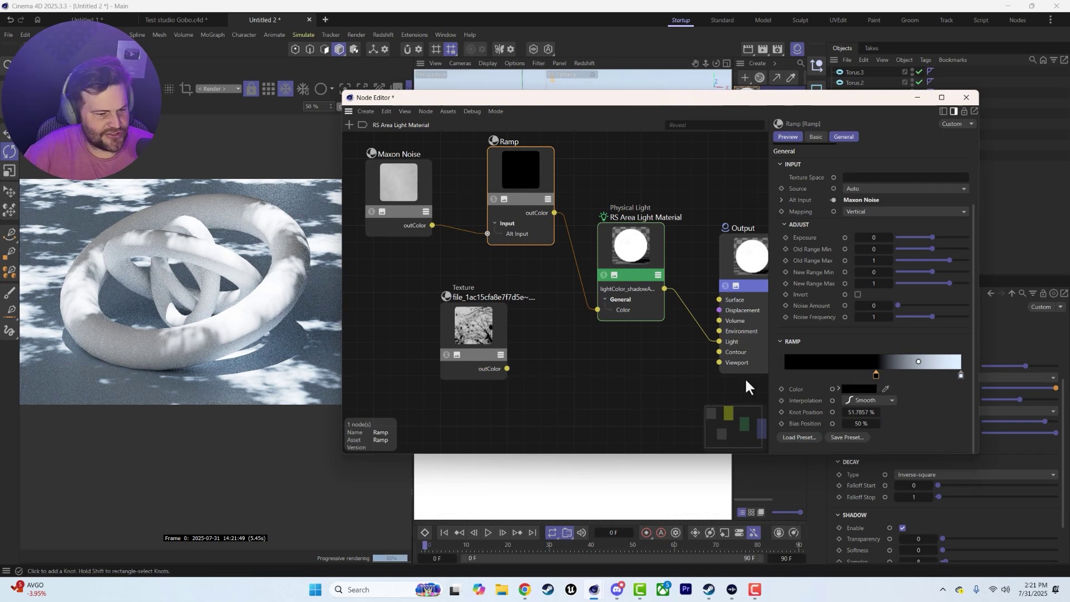
Step: Close the node graph and set the RS Area Light's Spread to 0.016
{"action": "left_click", "coordinate": [967, 97]}
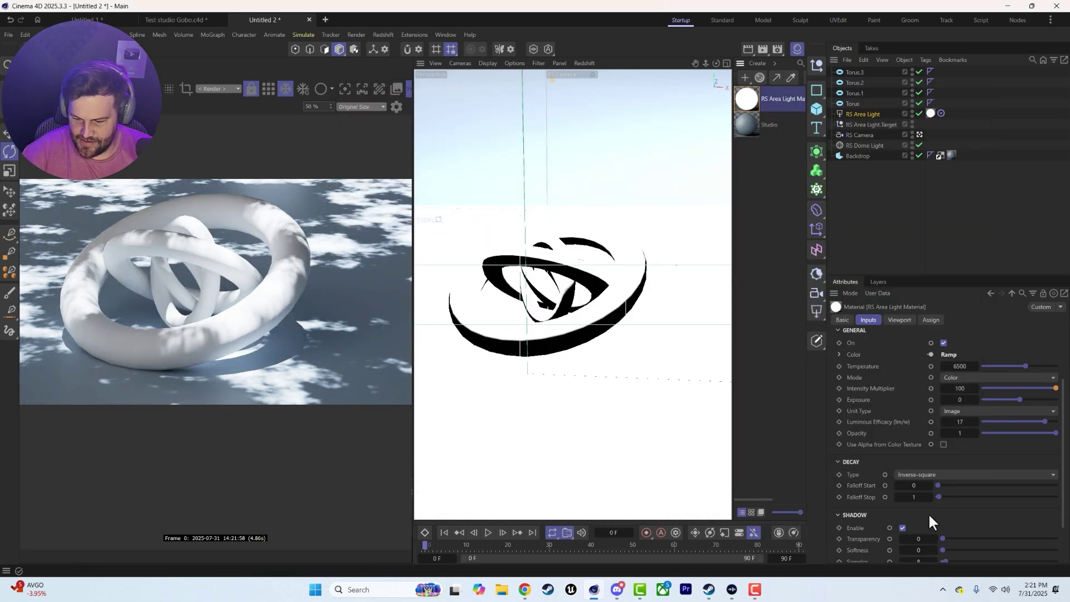
{"action": "left_click", "coordinate": [861, 114]}
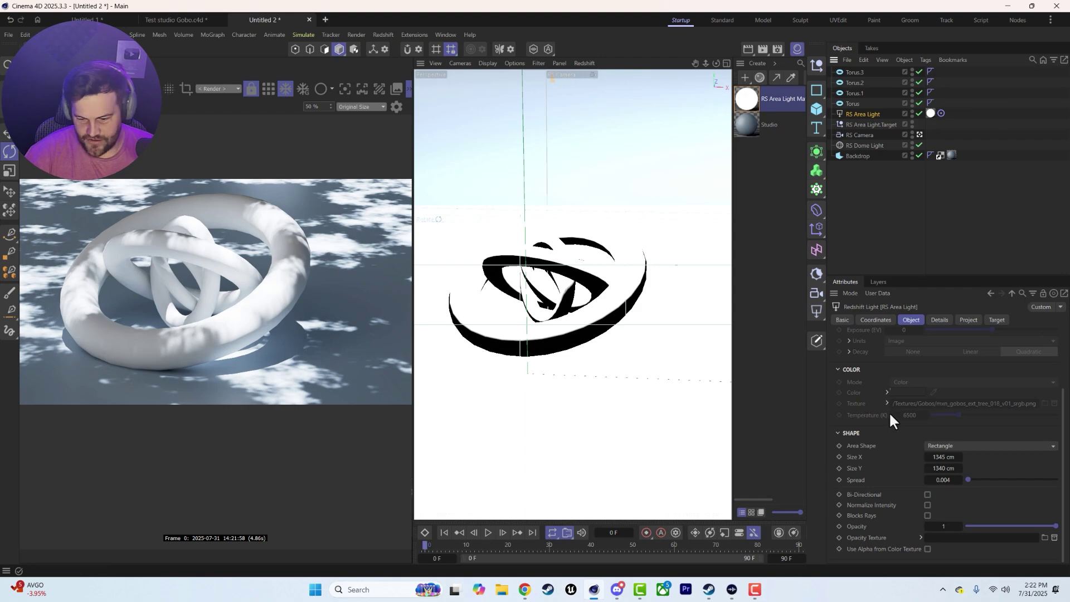
{"action": "left_click", "coordinate": [958, 476]}
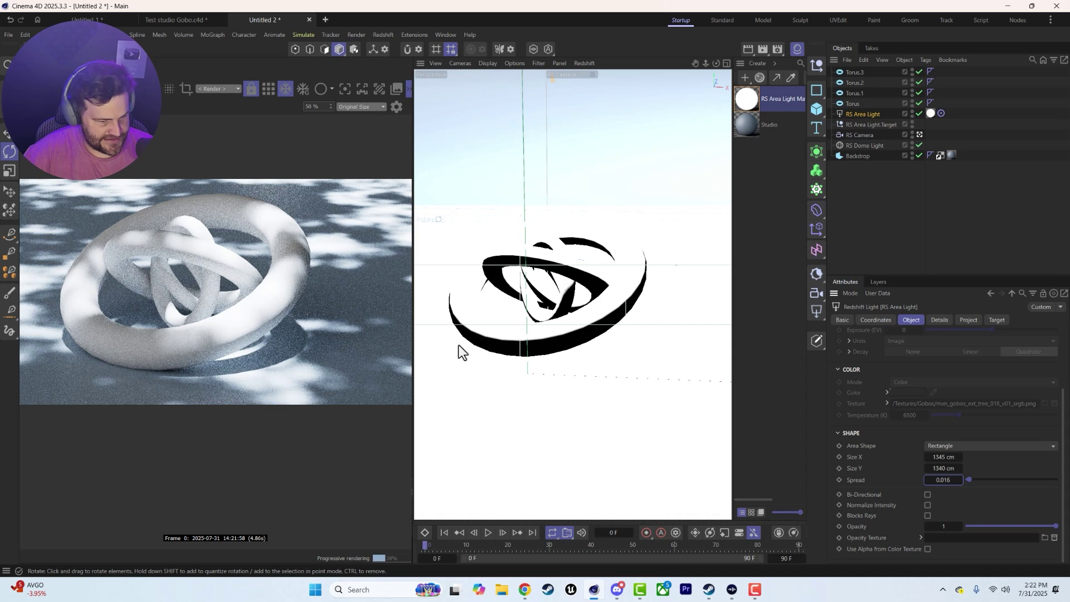
Step: Set the Maxon Noise's animation Speed to 1 and play the timeline to preview the moving shadows
{"action": "double_click", "coordinate": [747, 99]}
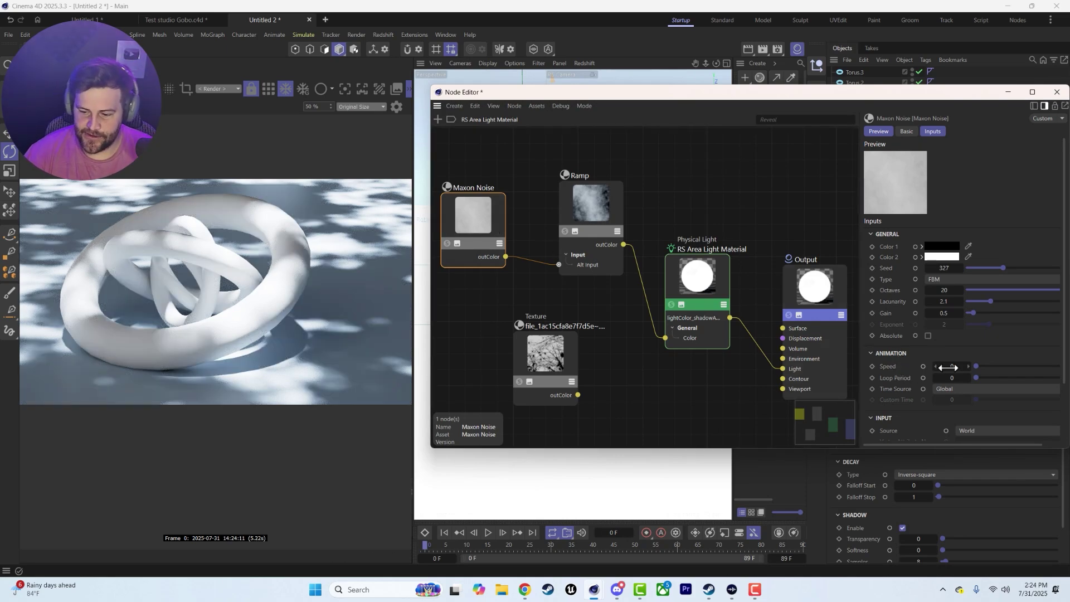
{"action": "left_click_drag", "start_coordinate": [948, 367], "coordinate": [948, 368]}
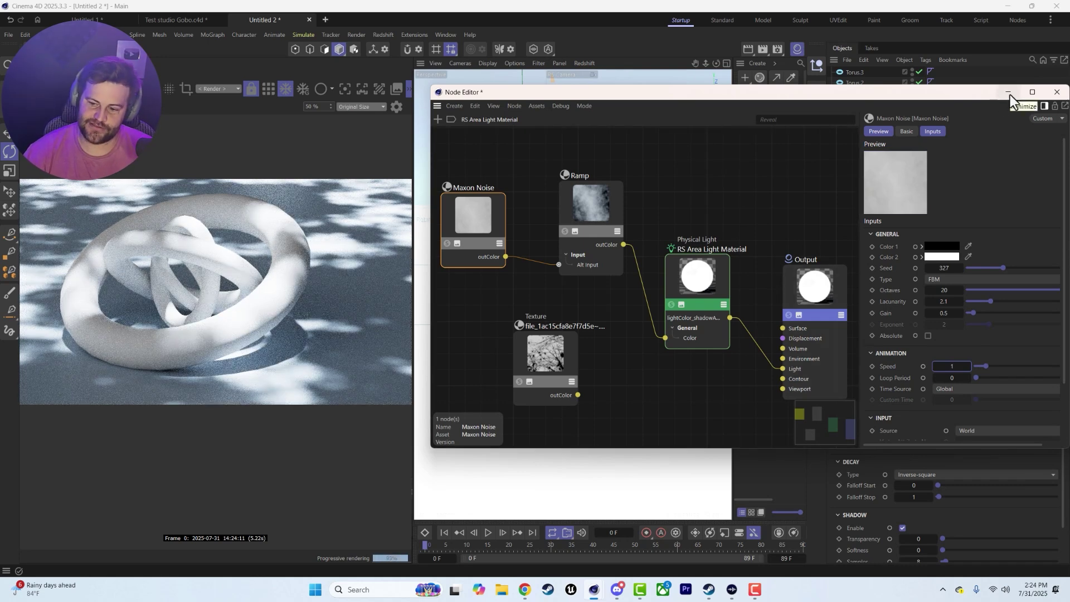
{"action": "scroll", "coordinate": [939, 180], "scroll_direction": "down", "scroll_amount": 3}
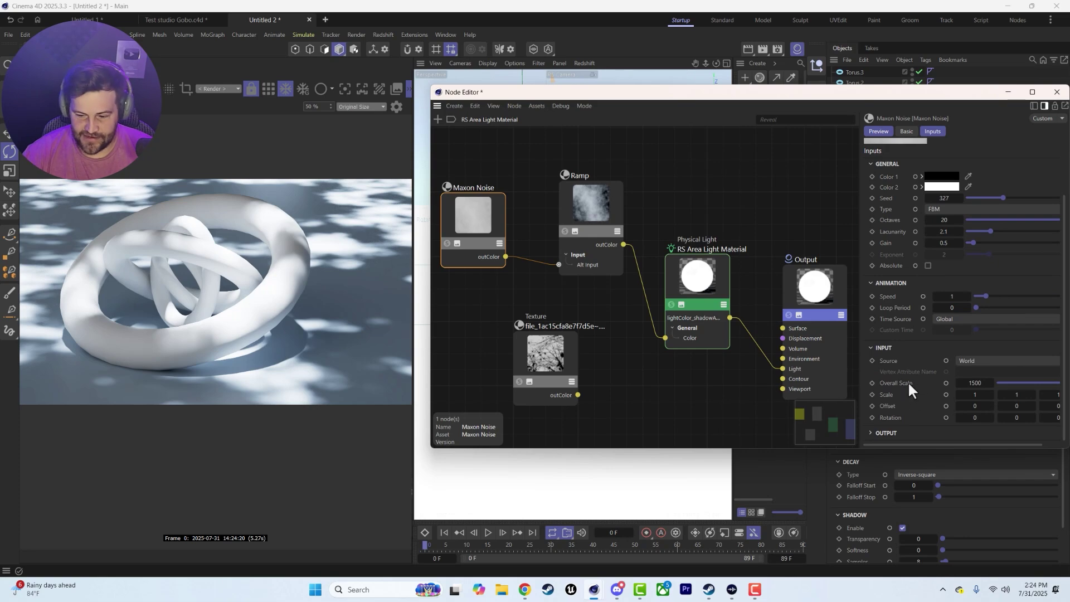
{"action": "left_click", "coordinate": [1009, 92]}
{"action": "left_click", "coordinate": [487, 532]}
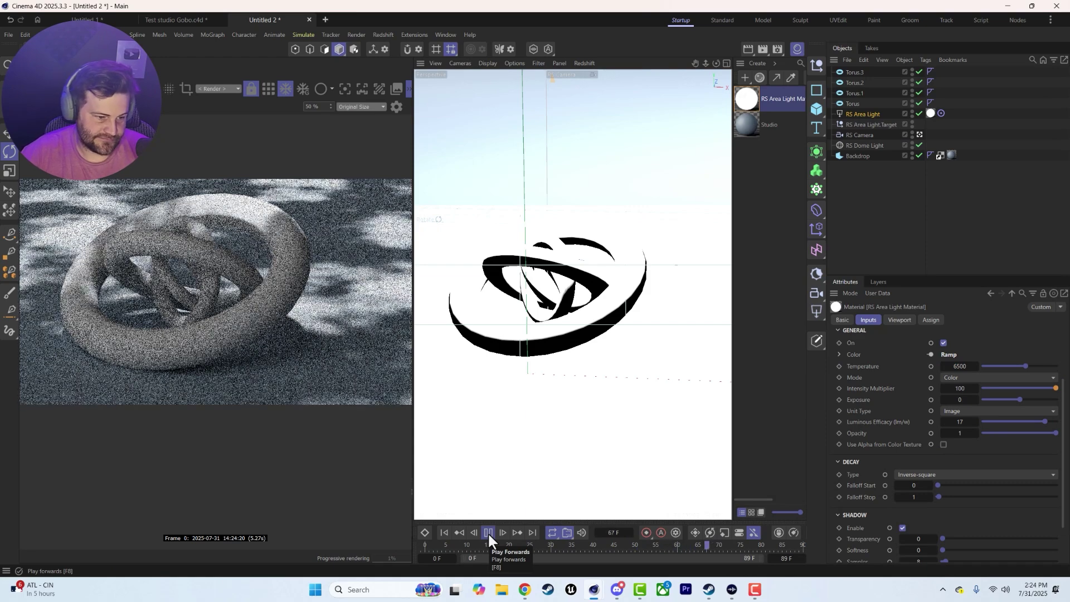
{"action": "left_click", "coordinate": [487, 532]}
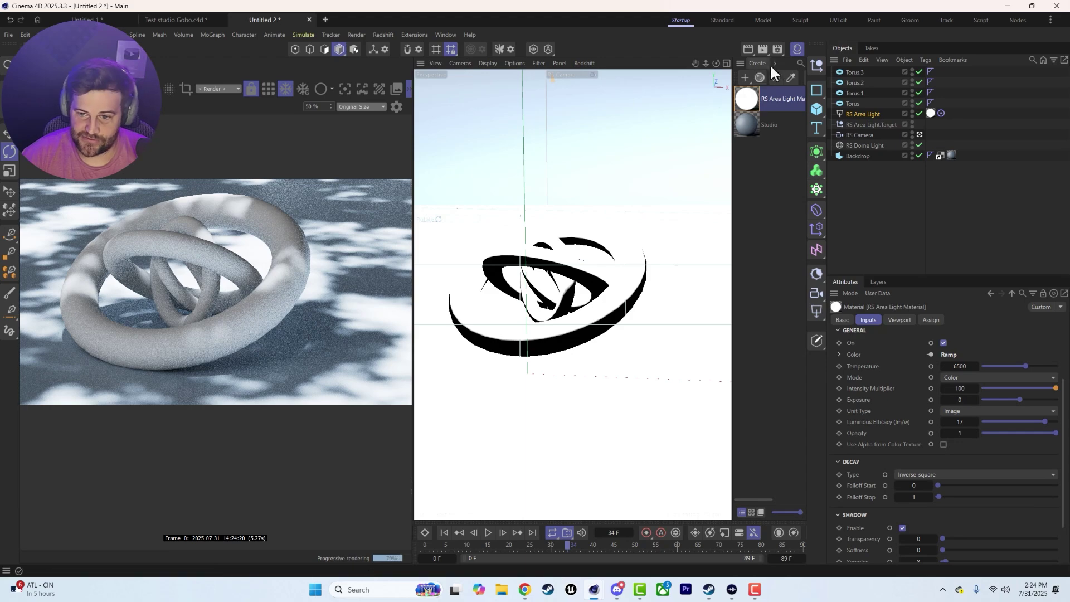
Step: Check the output frame rate and frame range in the render settings
{"action": "left_click", "coordinate": [778, 48]}
{"action": "left_click_drag", "start_coordinate": [842, 40], "coordinate": [691, 39]}
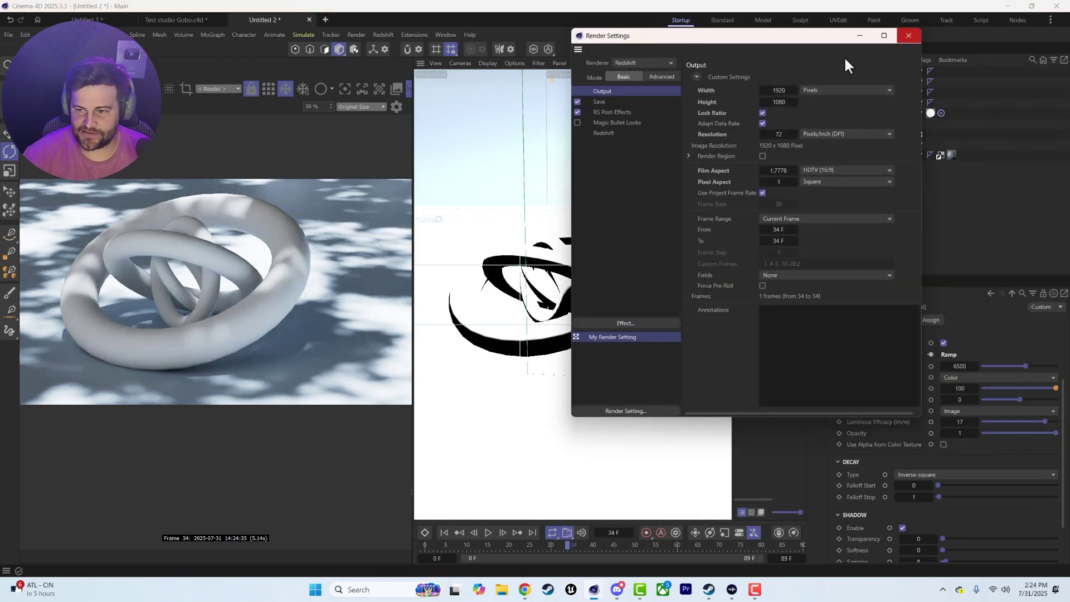
{"action": "left_click", "coordinate": [909, 35]}
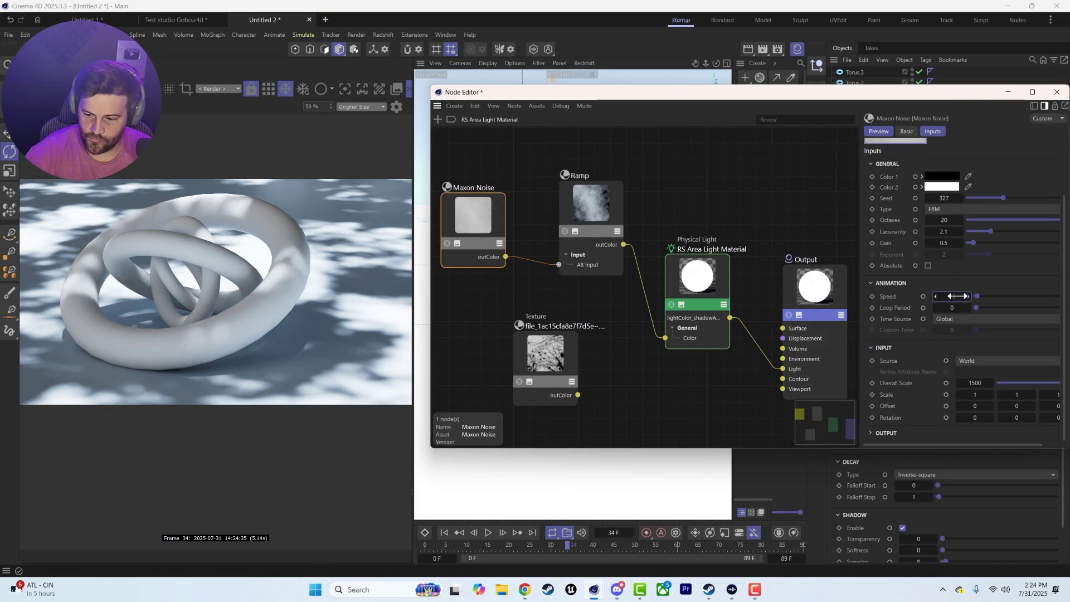
Step: Set the Maxon Noise's animation Speed to 0.1 and play the timeline from the first frame
{"action": "left_click", "coordinate": [1057, 92]}
{"action": "left_click", "coordinate": [445, 532]}
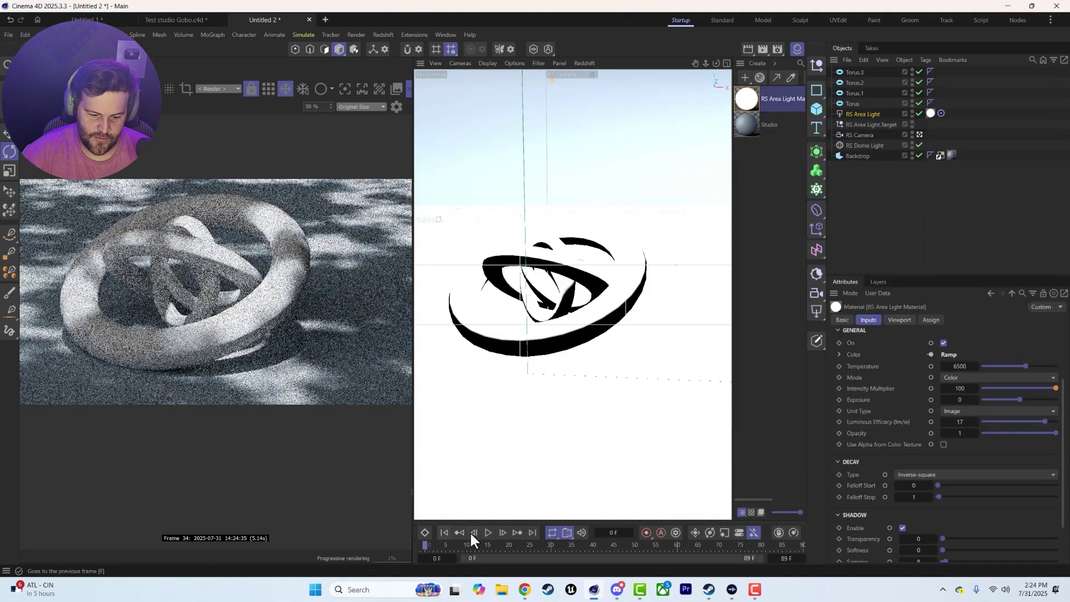
{"action": "left_click", "coordinate": [490, 532]}
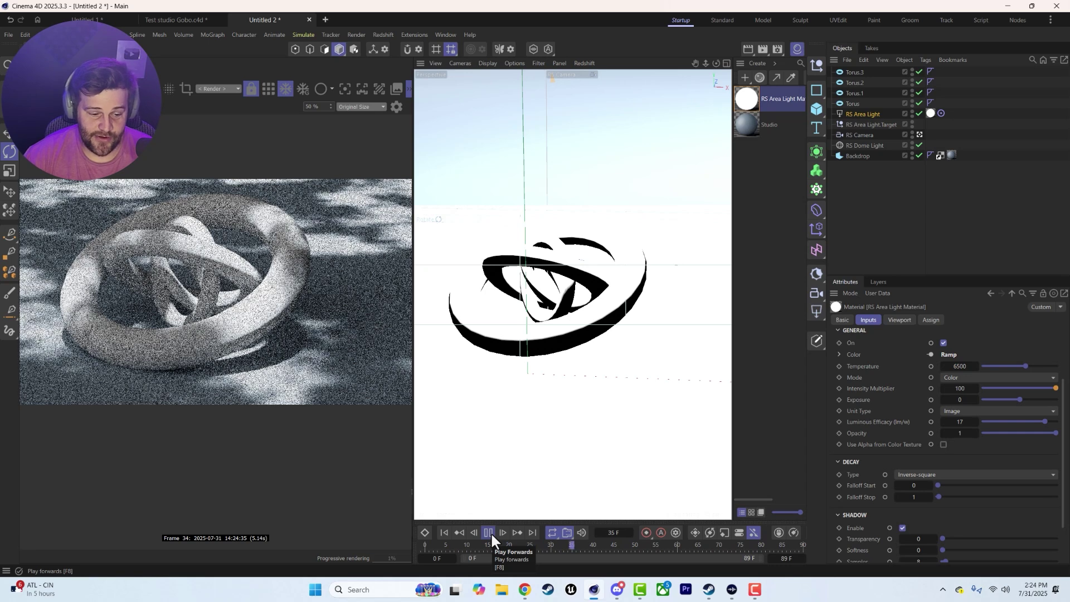
{"action": "left_click", "coordinate": [489, 532]}
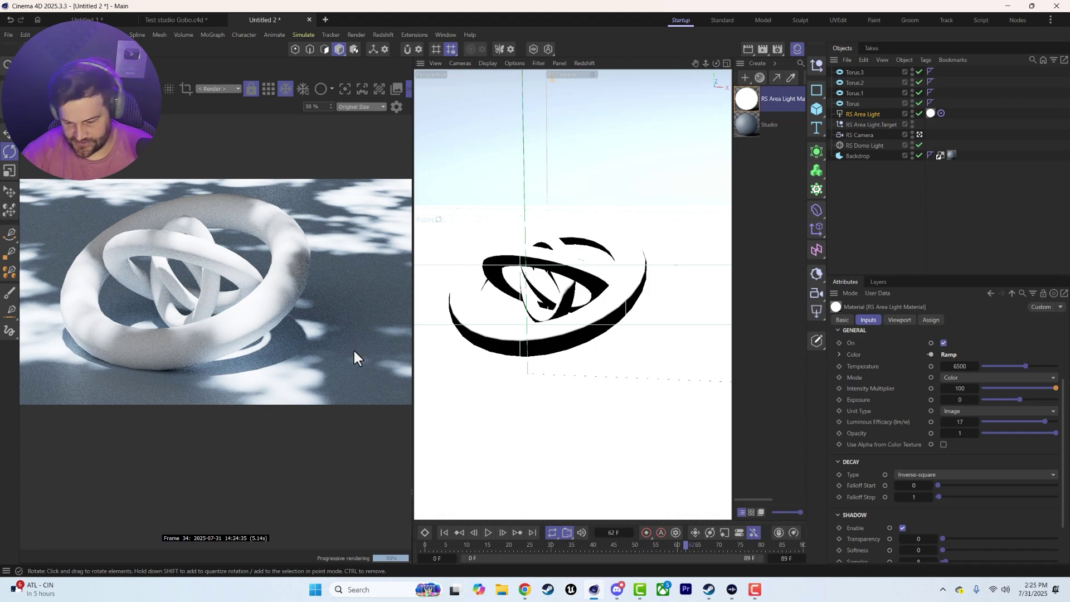
Step: Extend the timeline to 300 frames and keyframe the Maxon Noise's Offset at 0 on frame 0
{"action": "double_click", "coordinate": [786, 560]}
{"action": "left_click", "coordinate": [445, 532]}
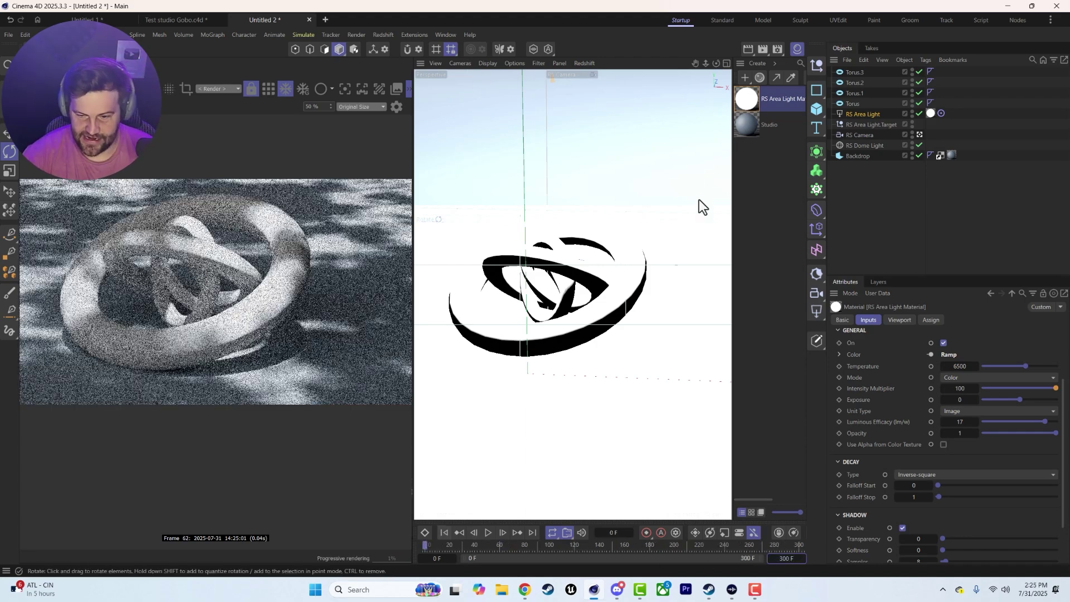
{"action": "double_click", "coordinate": [751, 102]}
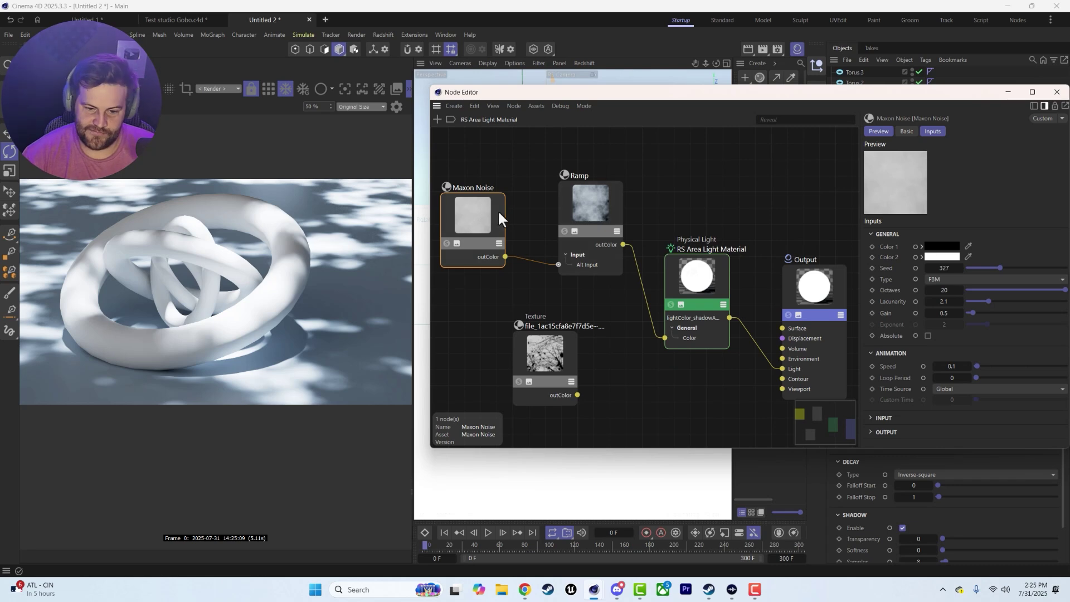
{"action": "left_click", "coordinate": [878, 417]}
{"action": "scroll", "coordinate": [878, 424], "scroll_direction": "down", "scroll_amount": 2}
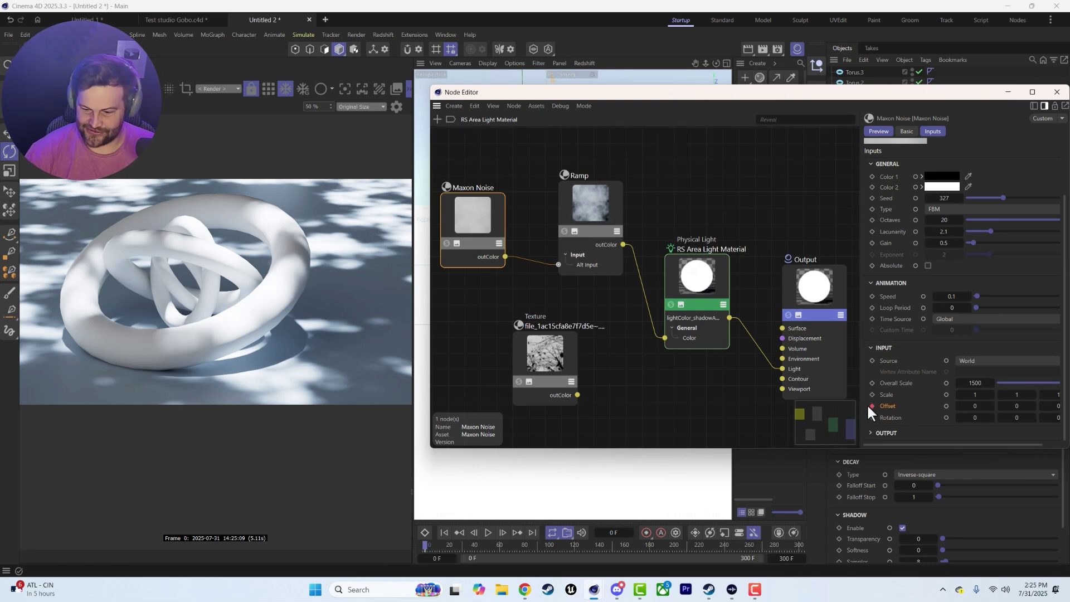
Step: At frame 300, set the Maxon Noise's X Offset to 0.5 and keyframe it
{"action": "left_click", "coordinate": [533, 533]}
{"action": "mouse_move", "coordinate": [964, 410]}
{"action": "left_mouse_down"}
{"action": "mouse_move", "coordinate": [987, 411]}
{"action": "mouse_move", "coordinate": [971, 414]}
{"action": "left_mouse_up"}
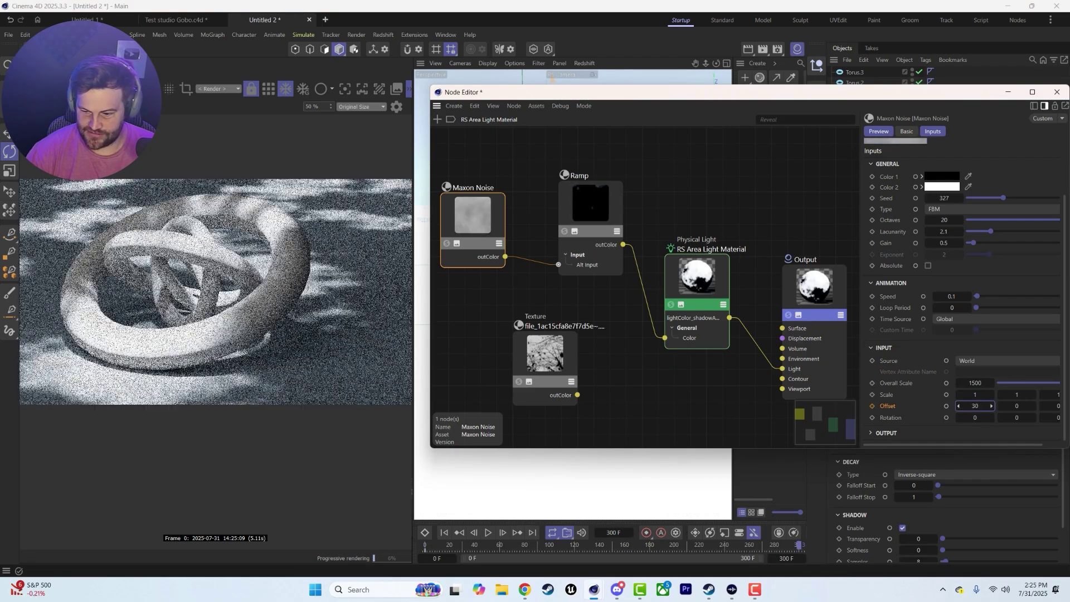
{"action": "left_click", "coordinate": [971, 414]}
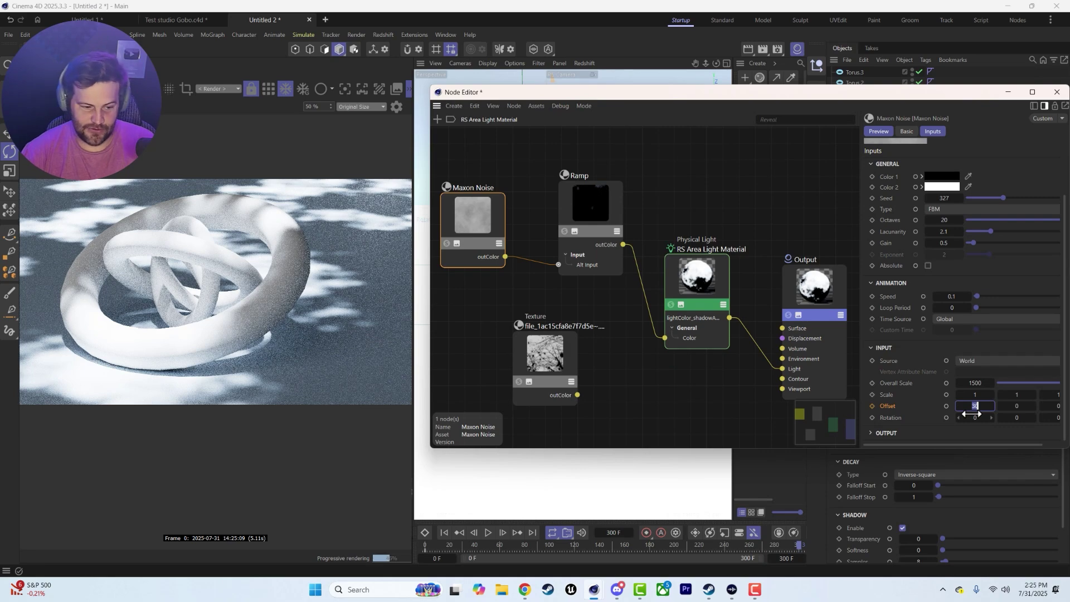
{"action": "type", "text": "1"}
{"action": "key", "text": "Return"}
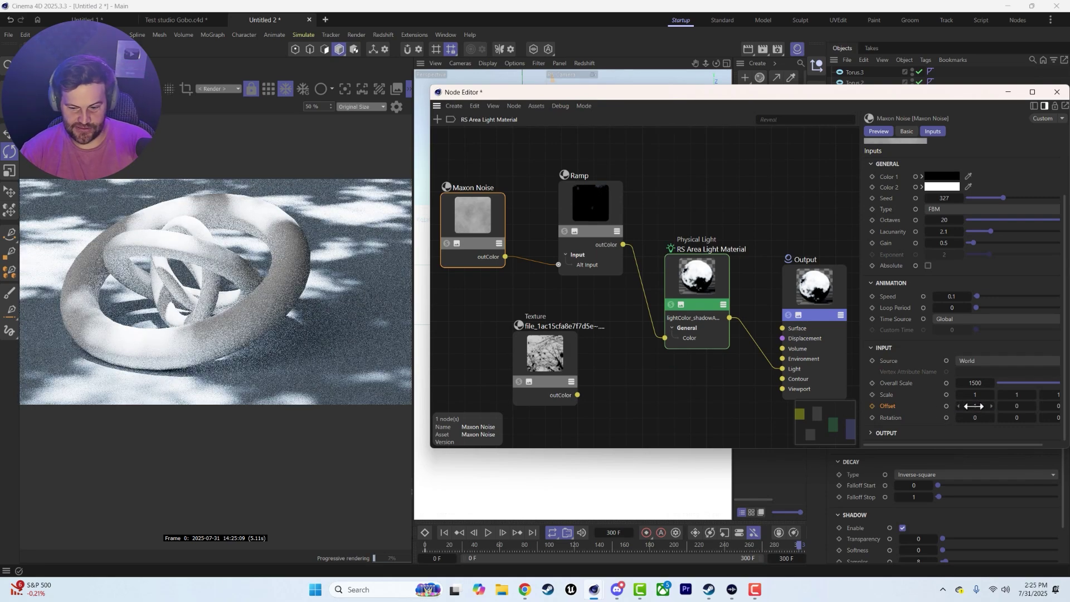
{"action": "type", "text": "0.5"}
{"action": "key", "text": "Return"}
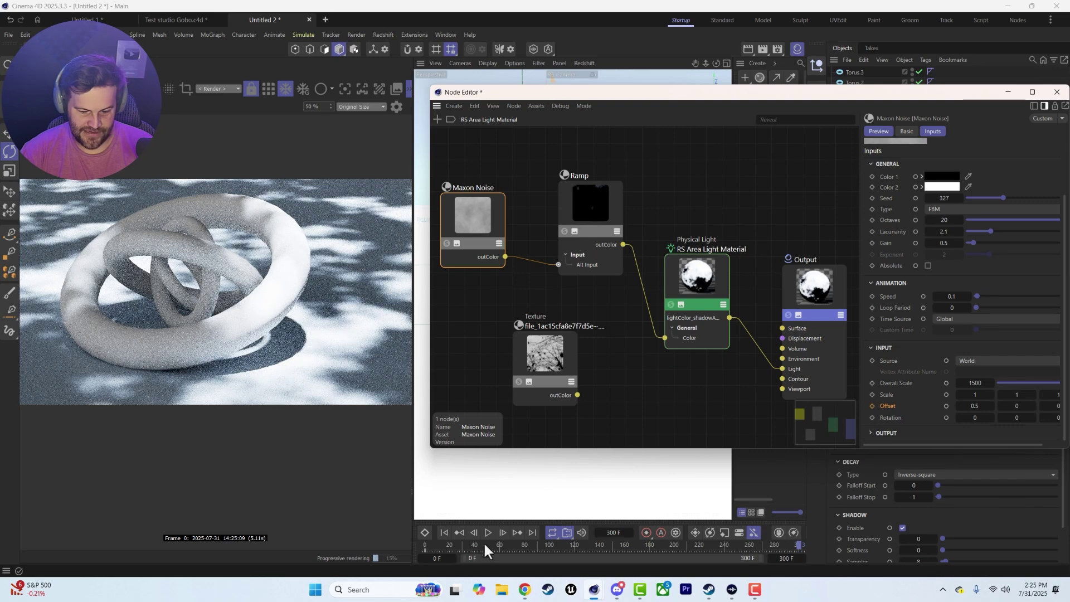
{"action": "left_click", "coordinate": [872, 405]}
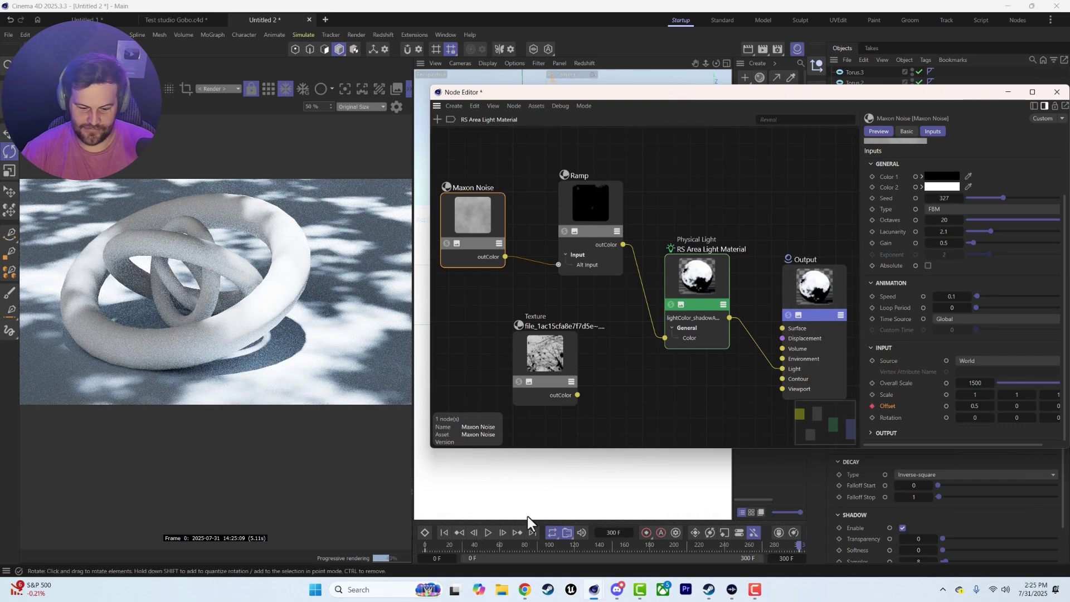
Step: Play and scrub the timeline from the start to preview the drifting noise shadows in the render
{"action": "left_click", "coordinate": [444, 533]}
{"action": "left_click", "coordinate": [485, 533]}
{"action": "left_click_drag", "start_coordinate": [456, 538], "coordinate": [735, 530]}
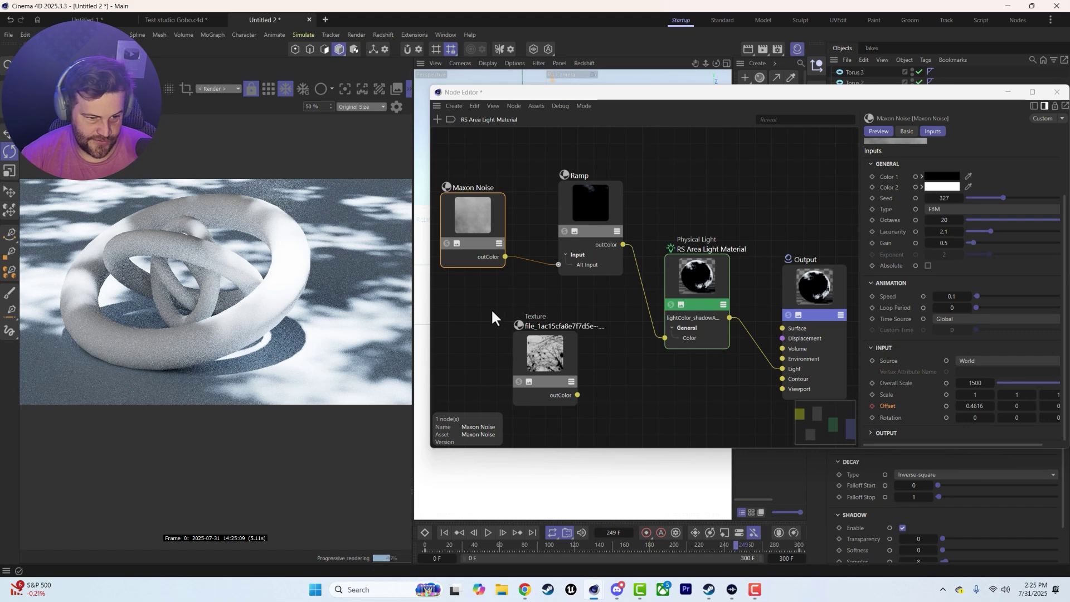
{"action": "left_click_drag", "start_coordinate": [453, 537], "coordinate": [623, 512]}
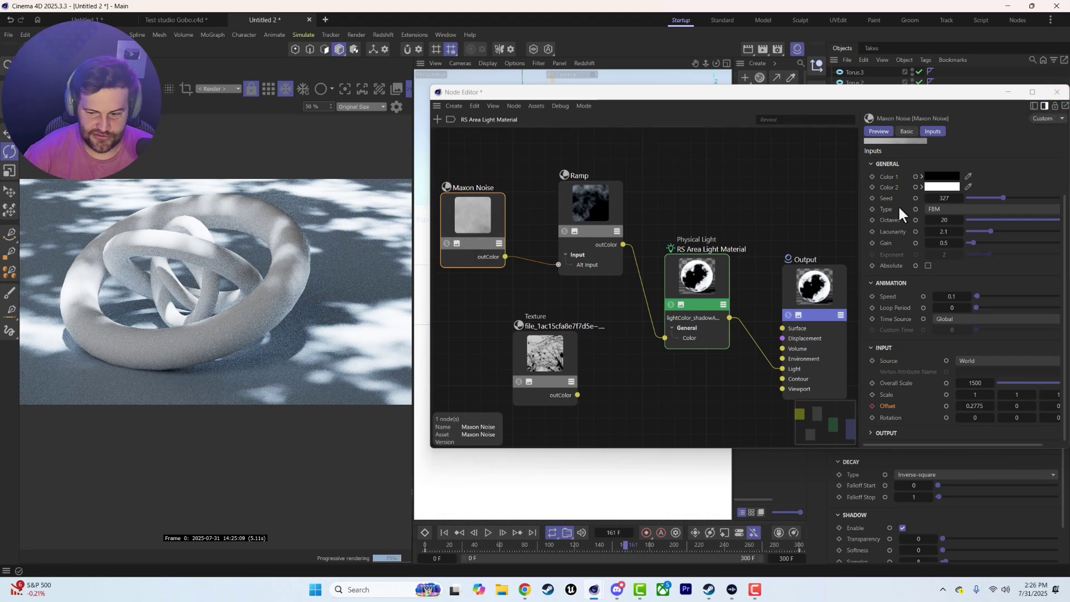
Step: Try the Displaced voronoi type on the Maxon Noise, return it to FBM and put the node graph away
{"action": "left_click", "coordinate": [939, 209]}
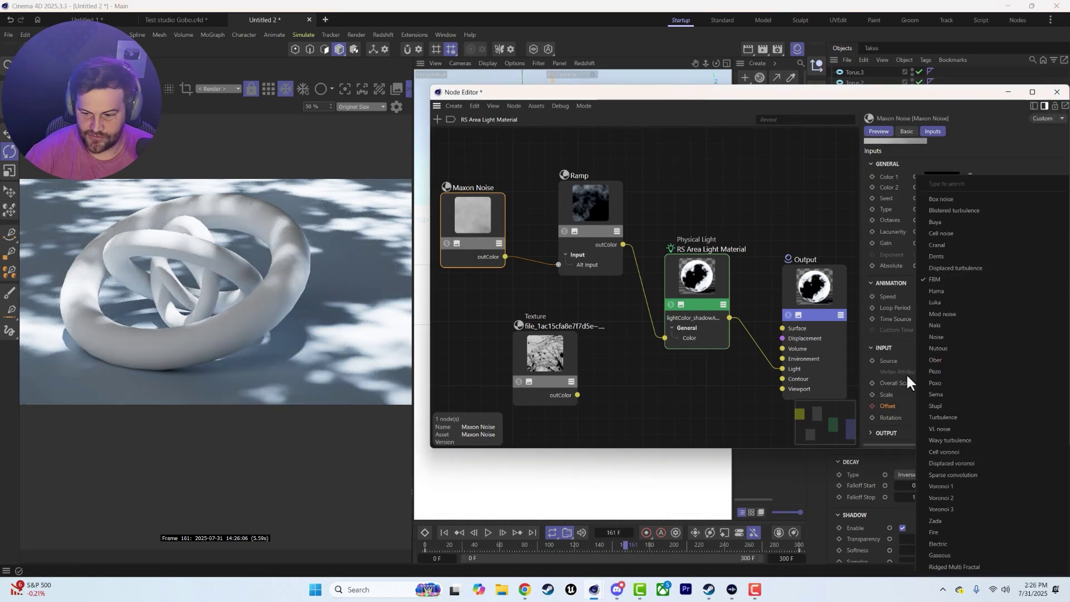
{"action": "left_click", "coordinate": [951, 463]}
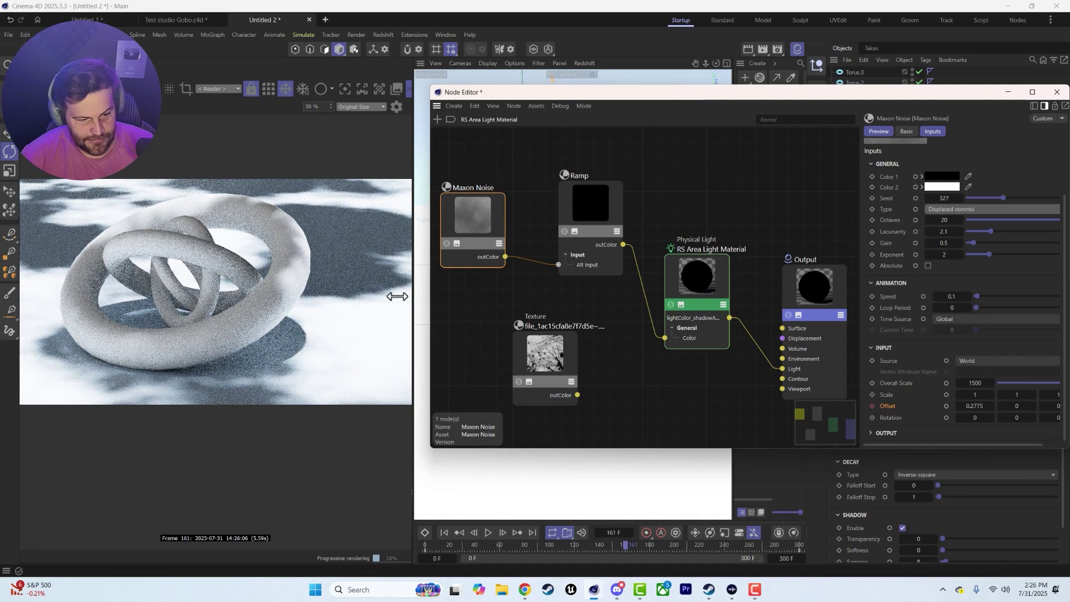
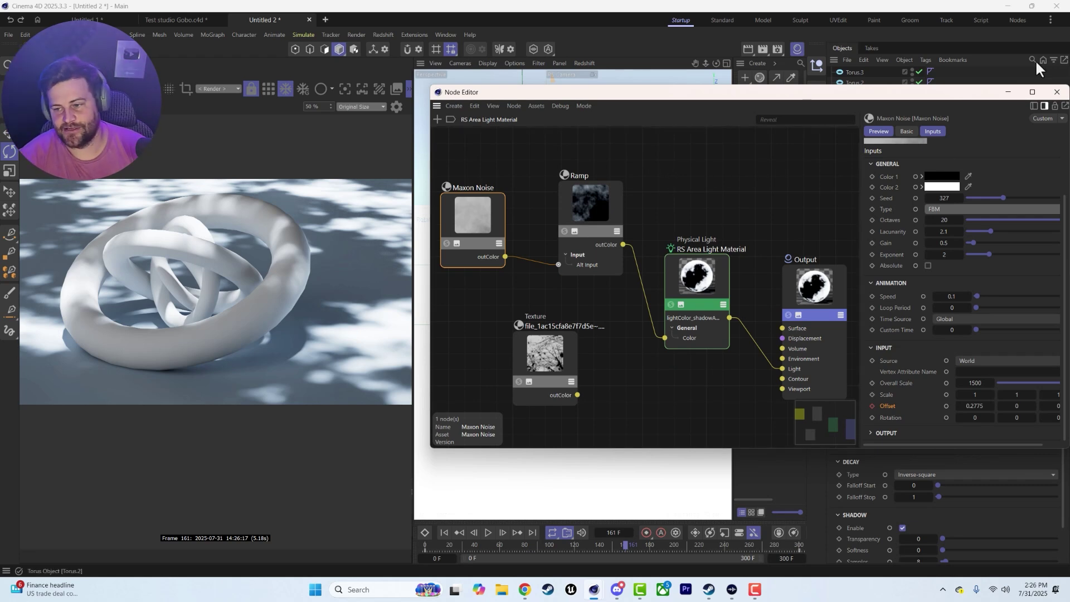
{"action": "left_click", "coordinate": [1017, 94]}
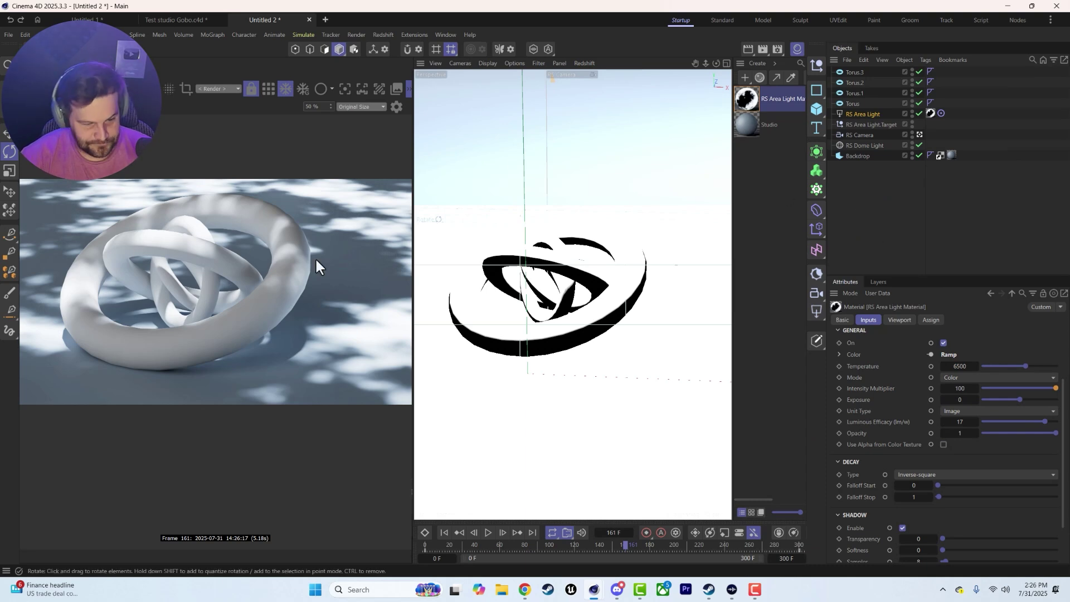
Step: Delete the four Torus objects from the scene
{"action": "left_click", "coordinate": [861, 104]}
{"action": "left_click", "coordinate": [853, 73], "text": "shift"}
{"action": "key", "text": "Delete"}
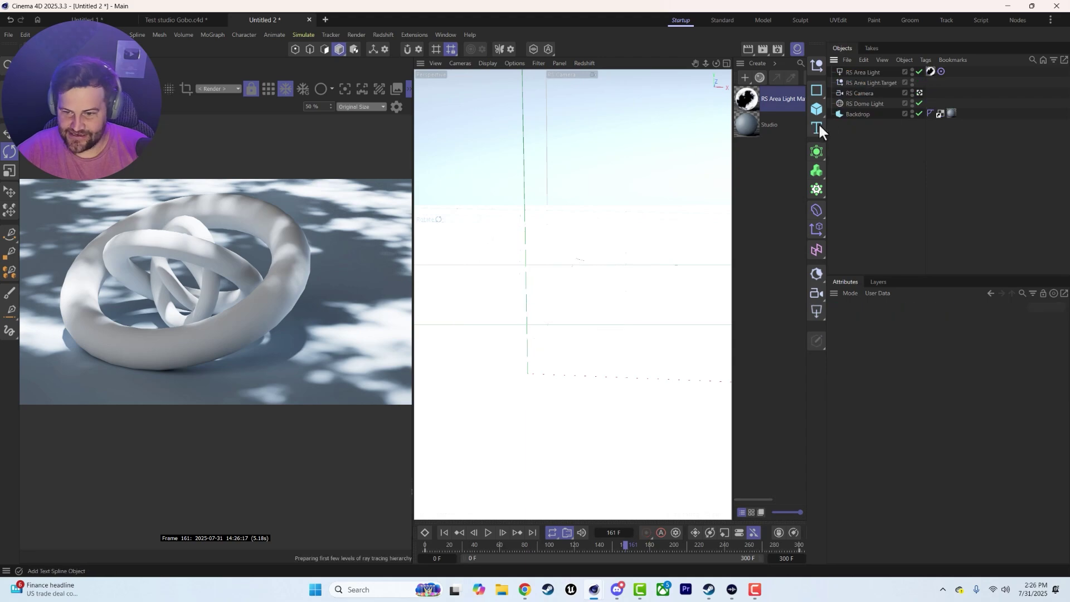
Step: Add a Landscape primitive to the scene and scale it up
{"action": "left_click", "coordinate": [817, 109]}
{"action": "left_click", "coordinate": [907, 205]}
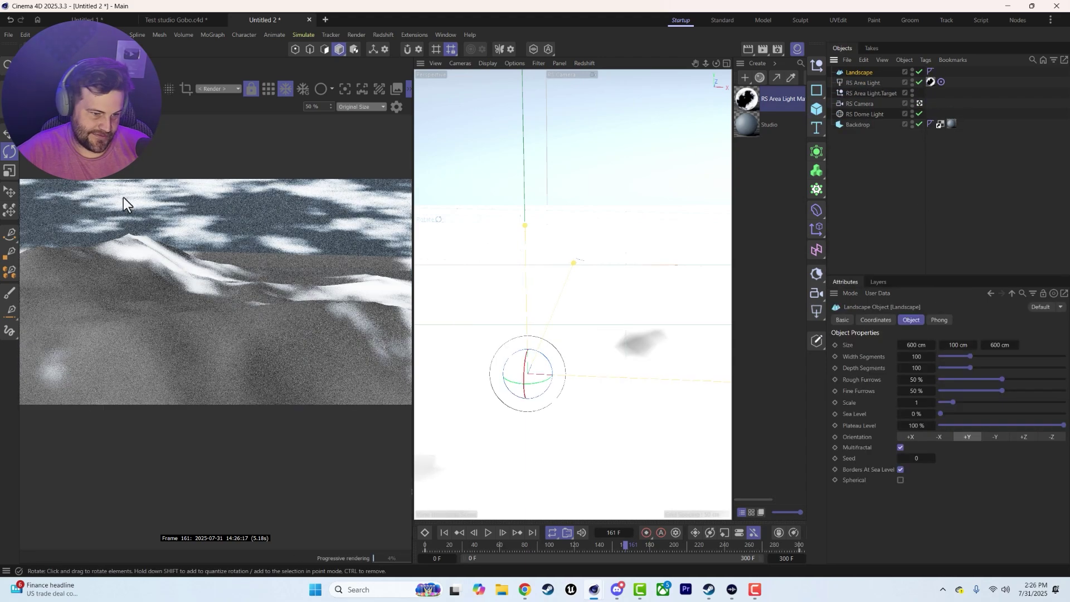
{"action": "key", "text": "e"}
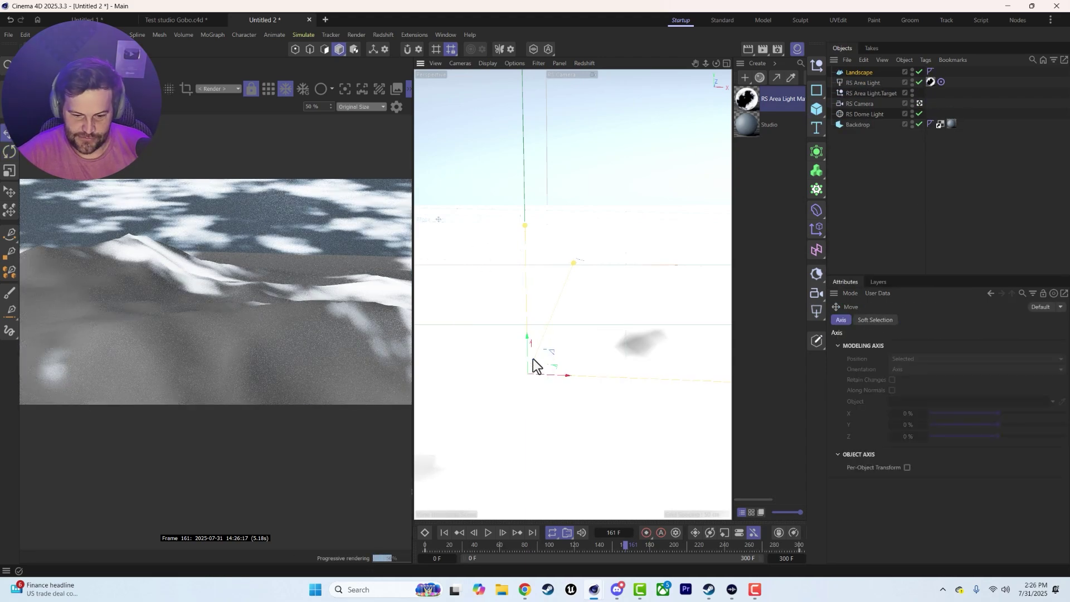
{"action": "key", "text": "t"}
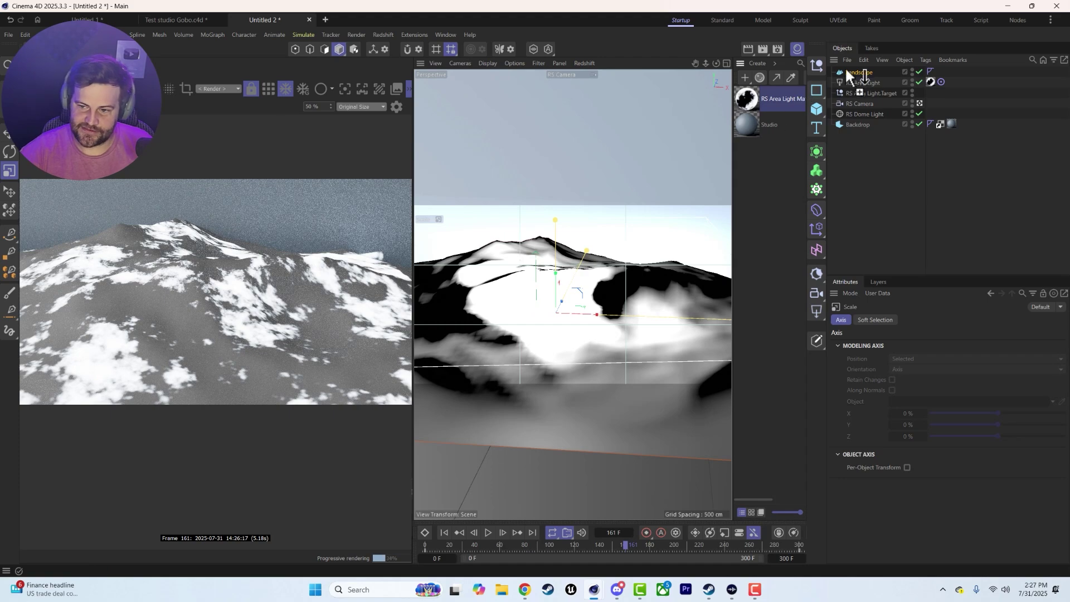
Step: Assign the Studio material to the Landscape and play the animation from the start to preview the cloud shadows
{"action": "left_click_drag", "start_coordinate": [847, 71], "coordinate": [860, 71]}
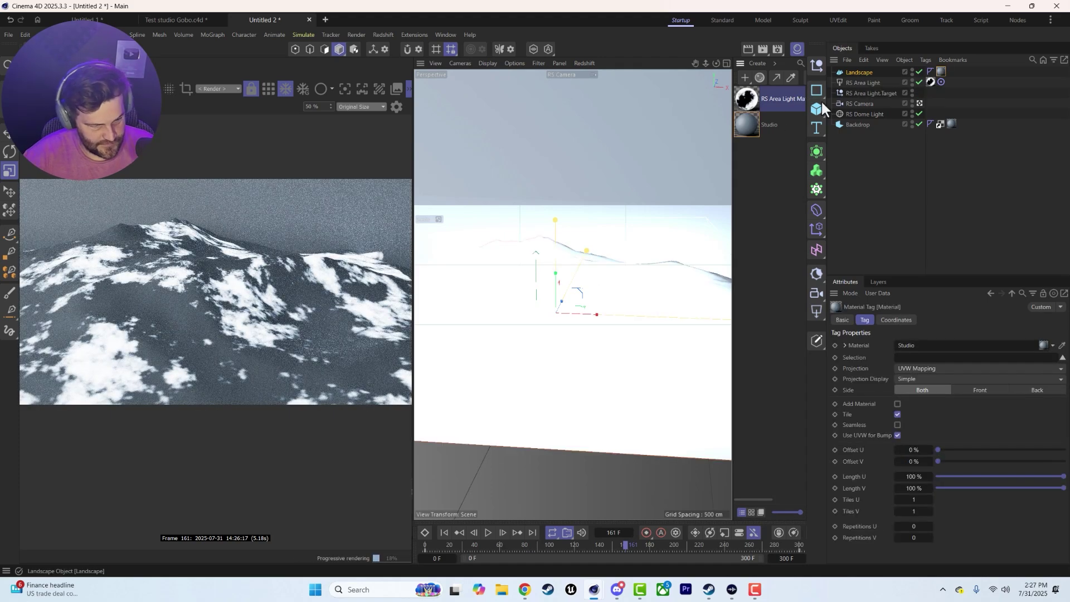
{"action": "left_click", "coordinate": [460, 532]}
{"action": "left_click", "coordinate": [484, 530]}
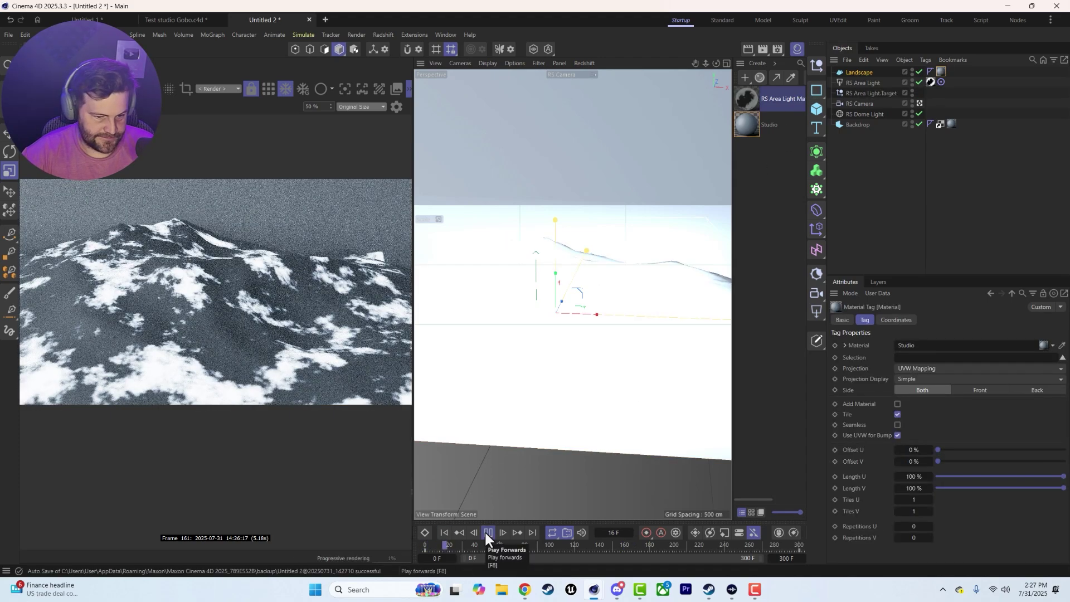
{"action": "left_click", "coordinate": [487, 532]}
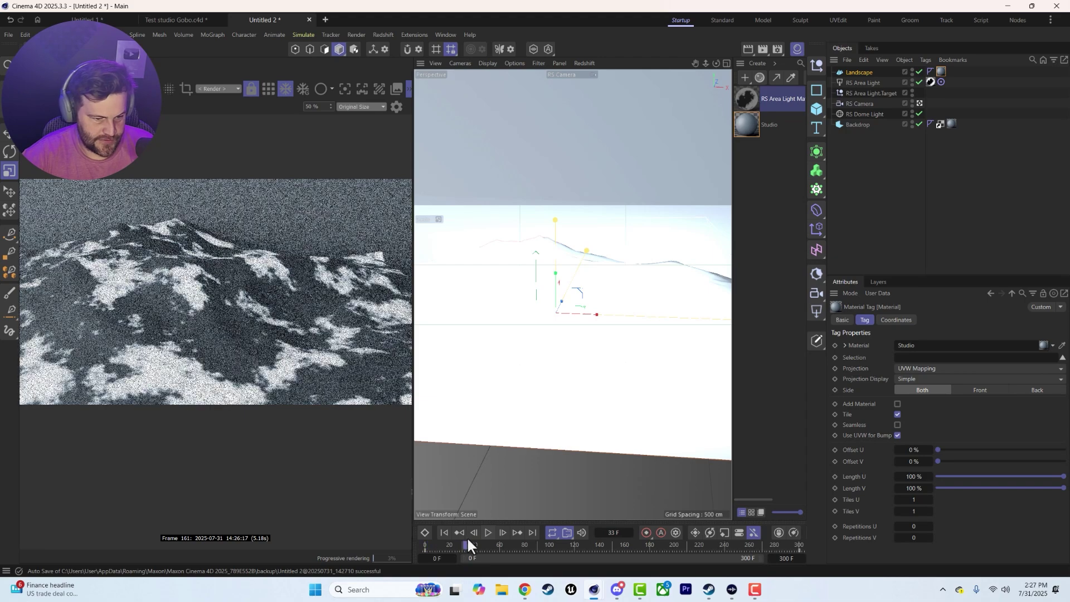
Step: Go to frame 129 and set the Maxon Noise Overall Scale to 15000 in the RS Area Light Material graph
{"action": "left_click_drag", "start_coordinate": [468, 539], "coordinate": [590, 522]}
{"action": "left_click", "coordinate": [754, 106]}
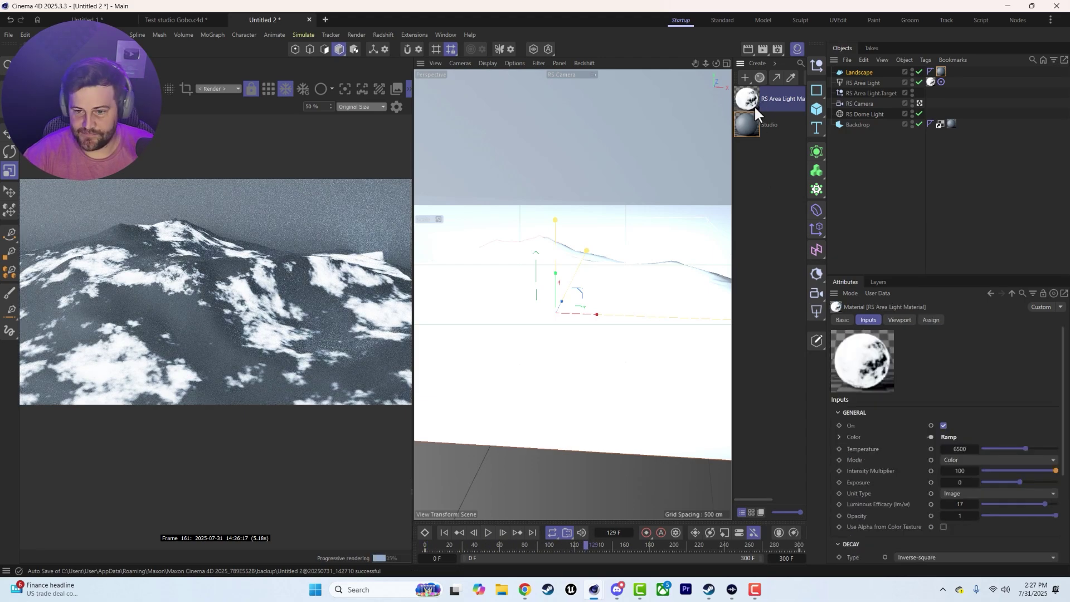
{"action": "double_click", "coordinate": [754, 105]}
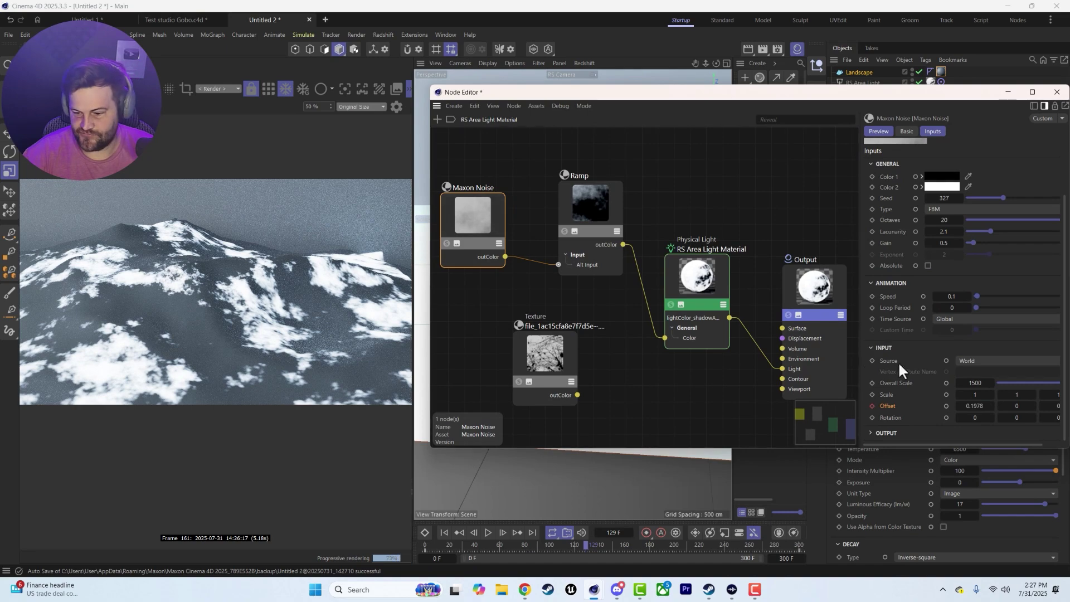
{"action": "key", "text": "Return"}
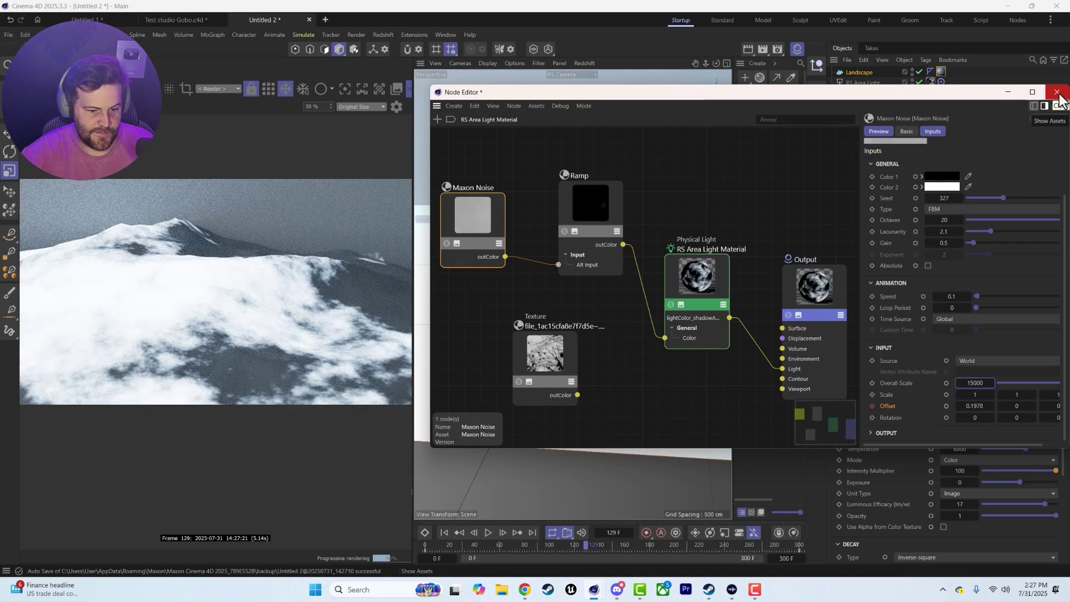
Step: Adjust the Ramp's falloff by moving the black knot to about 57% and the bias position to 100%
{"action": "left_click", "coordinate": [571, 240]}
{"action": "left_click_drag", "start_coordinate": [968, 376], "coordinate": [923, 375]}
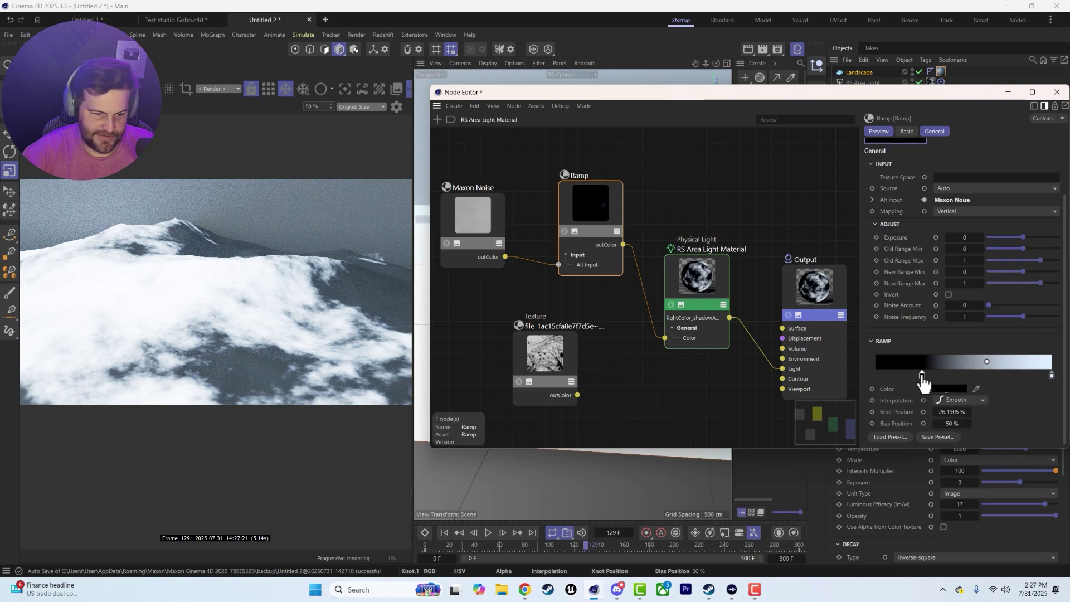
{"action": "left_click_drag", "start_coordinate": [987, 361], "coordinate": [1051, 363]}
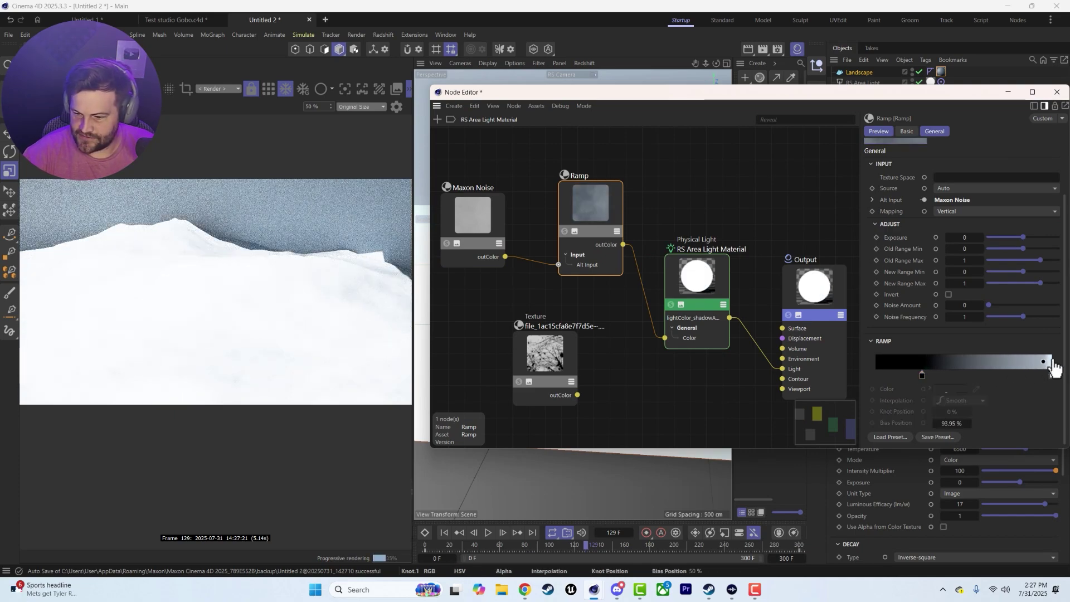
{"action": "left_click_drag", "start_coordinate": [923, 375], "coordinate": [975, 372]}
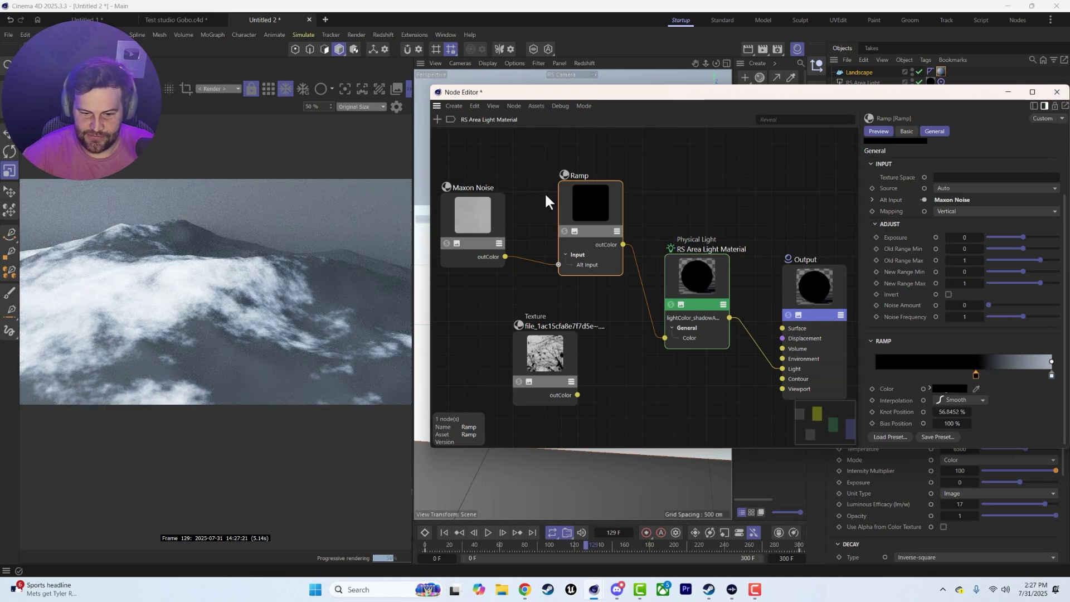
Step: Lower the Maxon Noise Octaves to about 4.1 and close the node graph
{"action": "left_click", "coordinate": [479, 189]}
{"action": "left_click_drag", "start_coordinate": [1013, 223], "coordinate": [990, 220]}
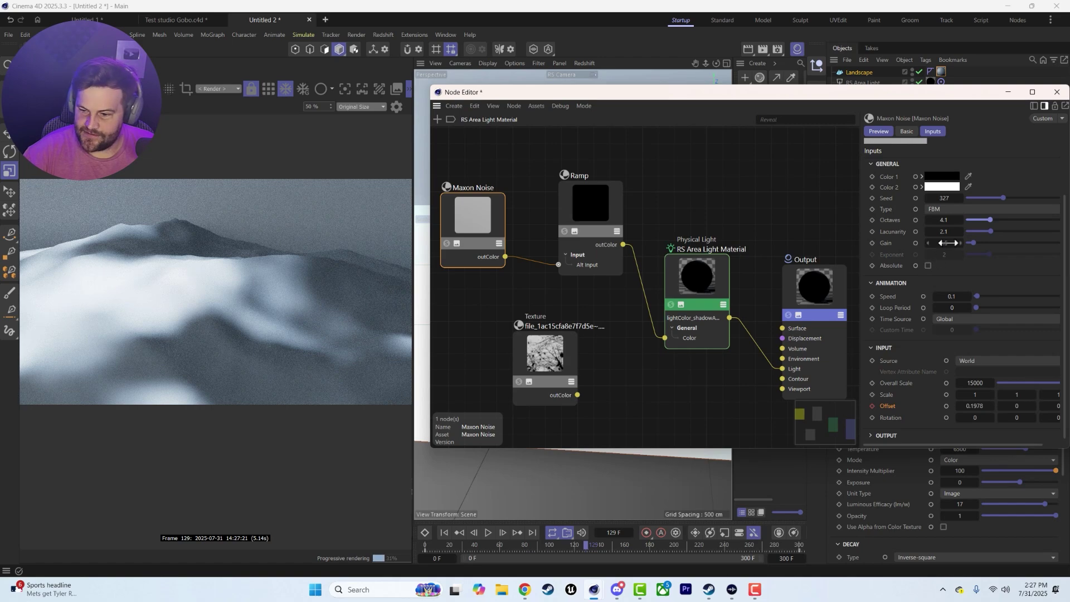
{"action": "left_click", "coordinate": [1057, 92]}
Step: Scrub back and forth through the animation to examine the softened cloud shadows moving over the landscape
{"action": "left_click_drag", "start_coordinate": [421, 547], "coordinate": [652, 508]}
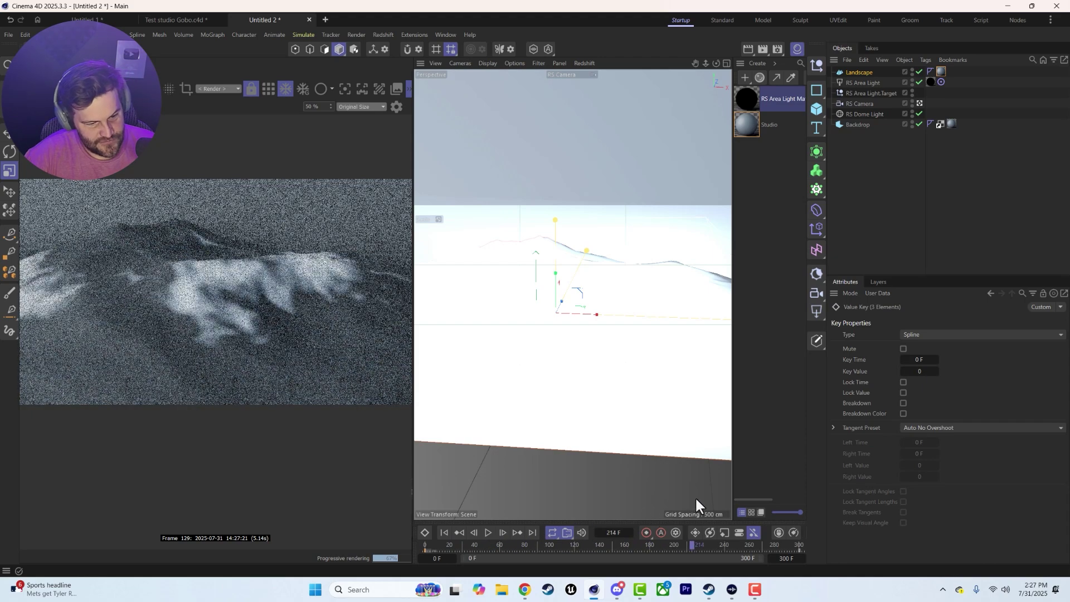
{"action": "left_click_drag", "start_coordinate": [757, 494], "coordinate": [494, 508]}
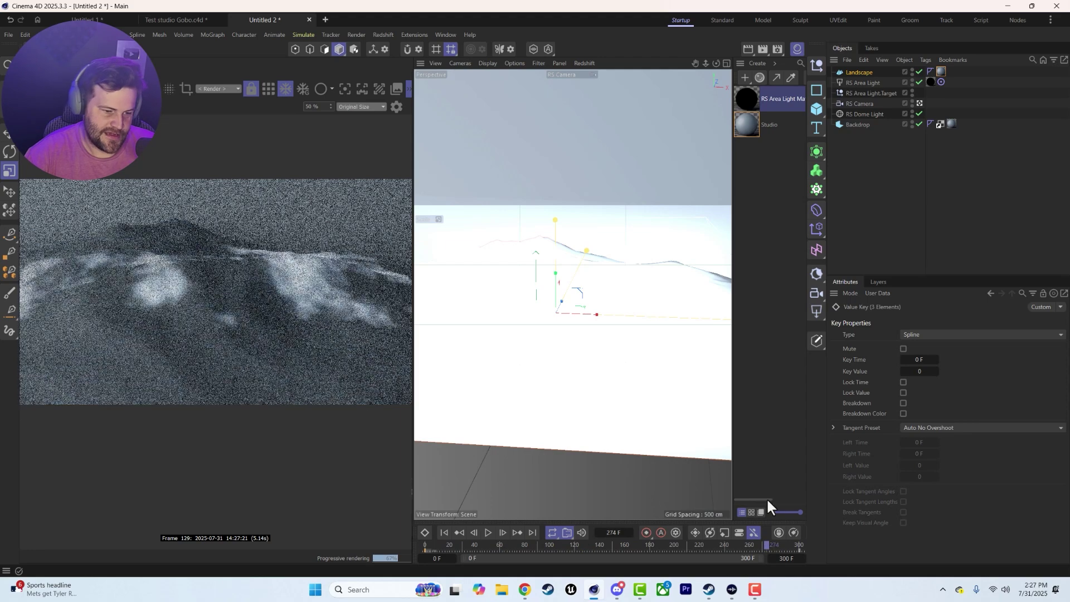
{"action": "left_click_drag", "start_coordinate": [768, 500], "coordinate": [487, 506]}
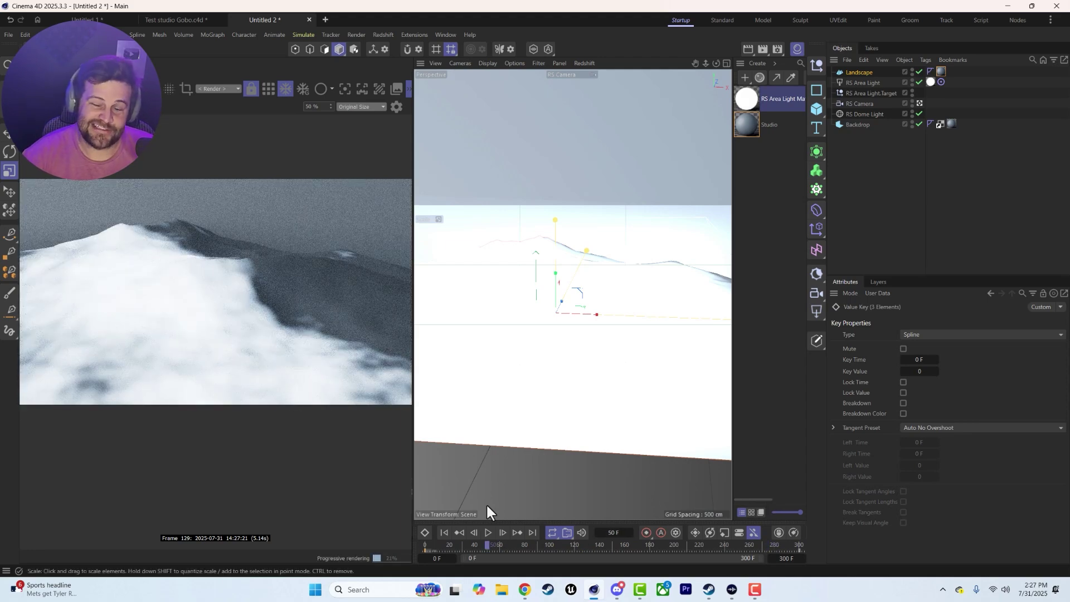
{"action": "left_click_drag", "start_coordinate": [444, 544], "coordinate": [586, 546]}
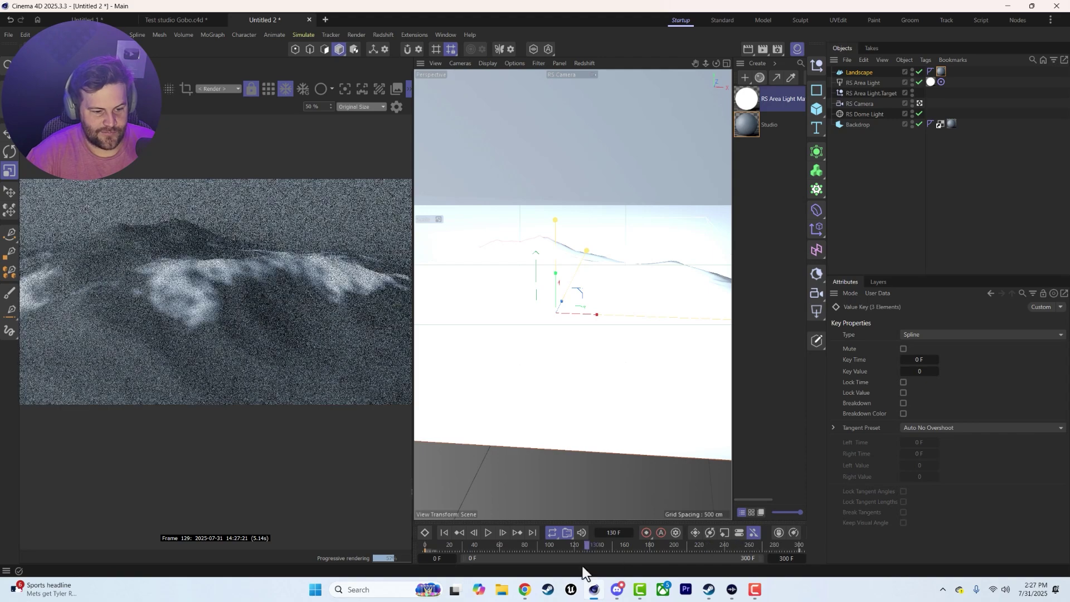
{"action": "left_click", "coordinate": [612, 545]}
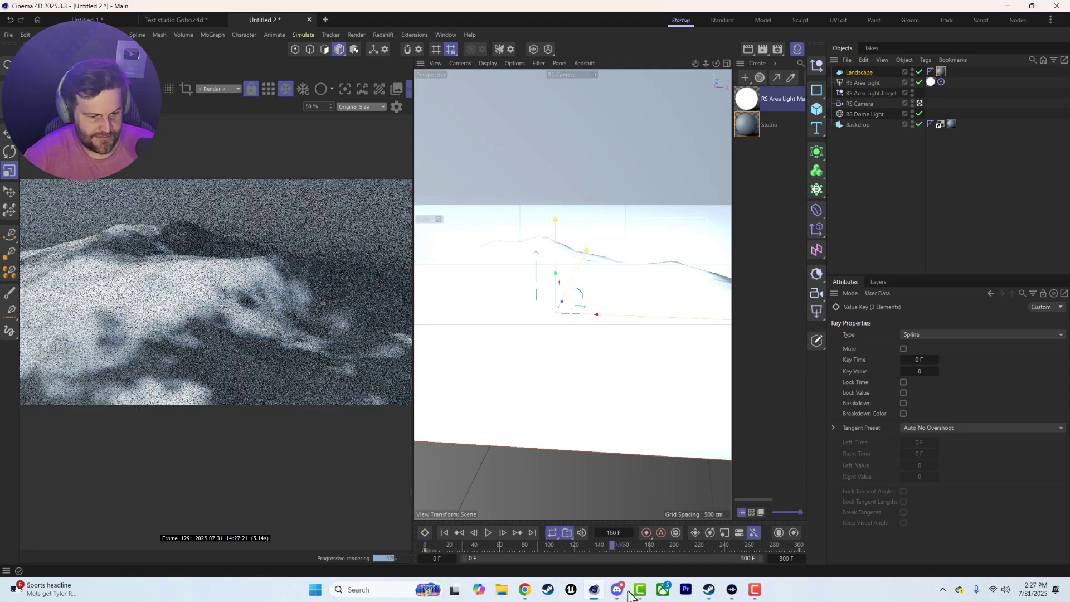
{"action": "left_click_drag", "start_coordinate": [629, 596], "coordinate": [472, 599]}
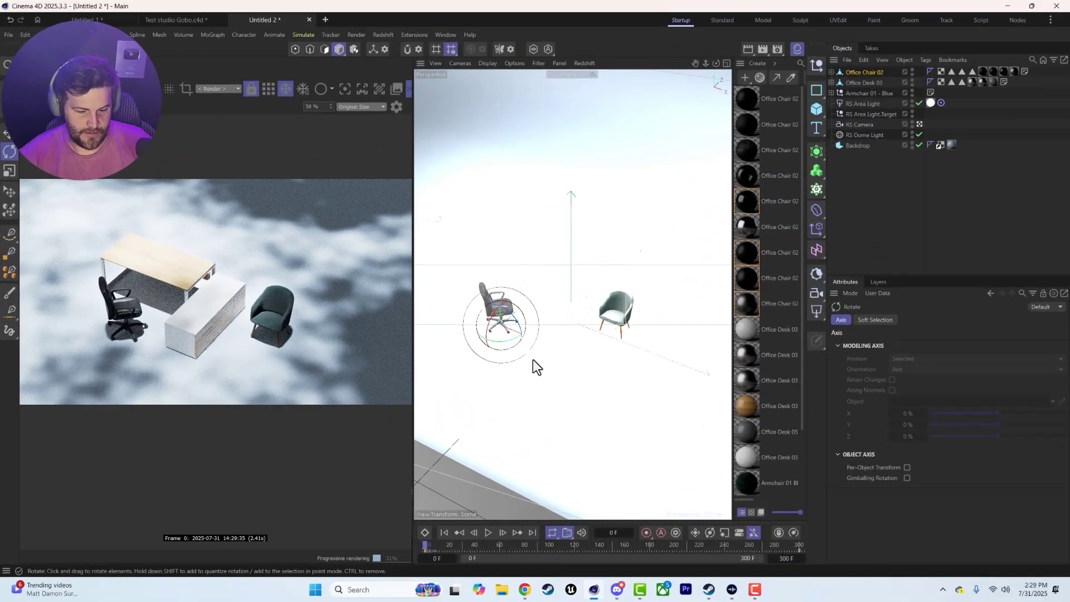
Step: Preview the cloud shadows on the furniture, return to frame 0 and inspect the RS Area Light's shape settings
{"action": "left_click_drag", "start_coordinate": [434, 544], "coordinate": [478, 544]}
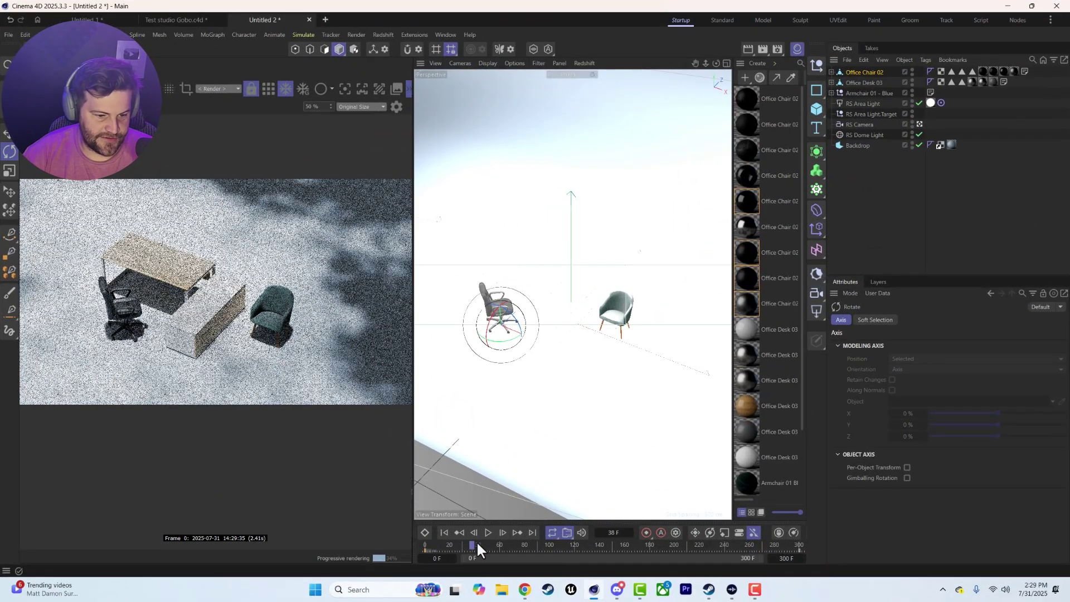
{"action": "left_click", "coordinate": [444, 533]}
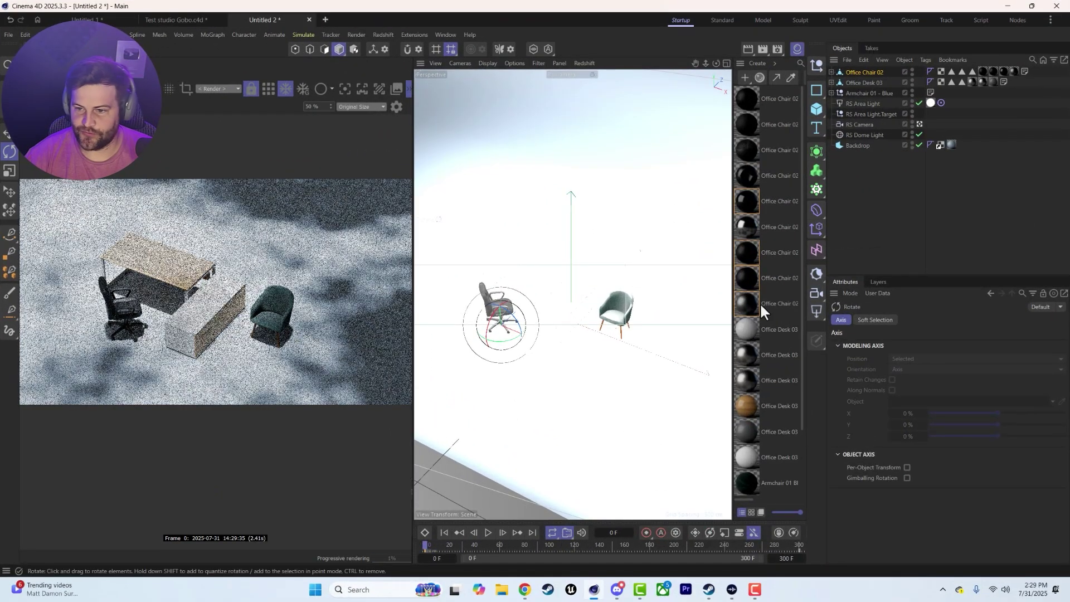
{"action": "left_click", "coordinate": [858, 107]}
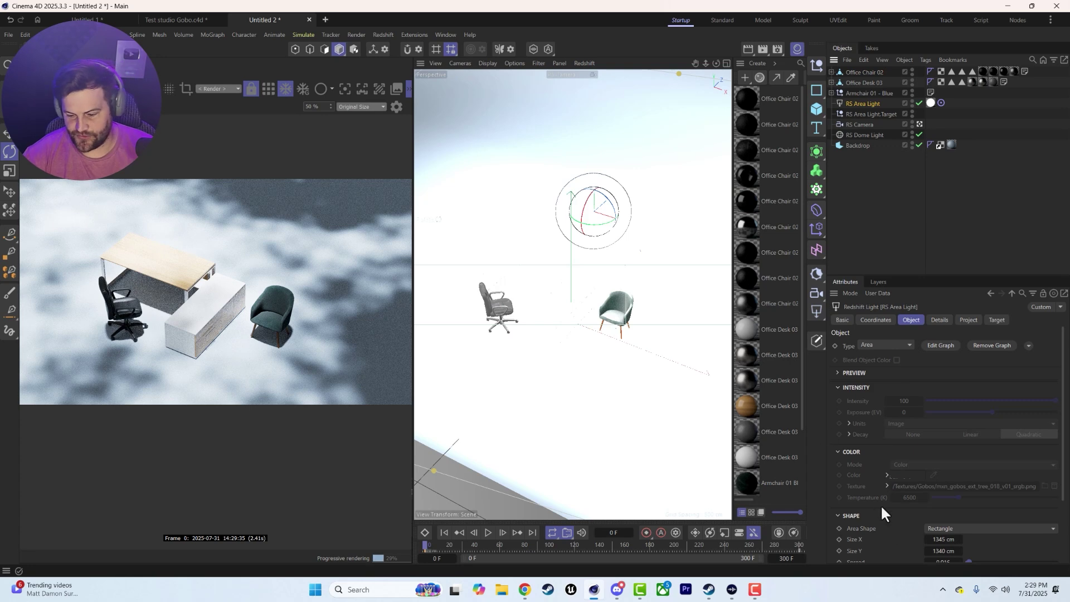
{"action": "scroll", "coordinate": [889, 502], "scroll_direction": "down", "scroll_amount": 3}
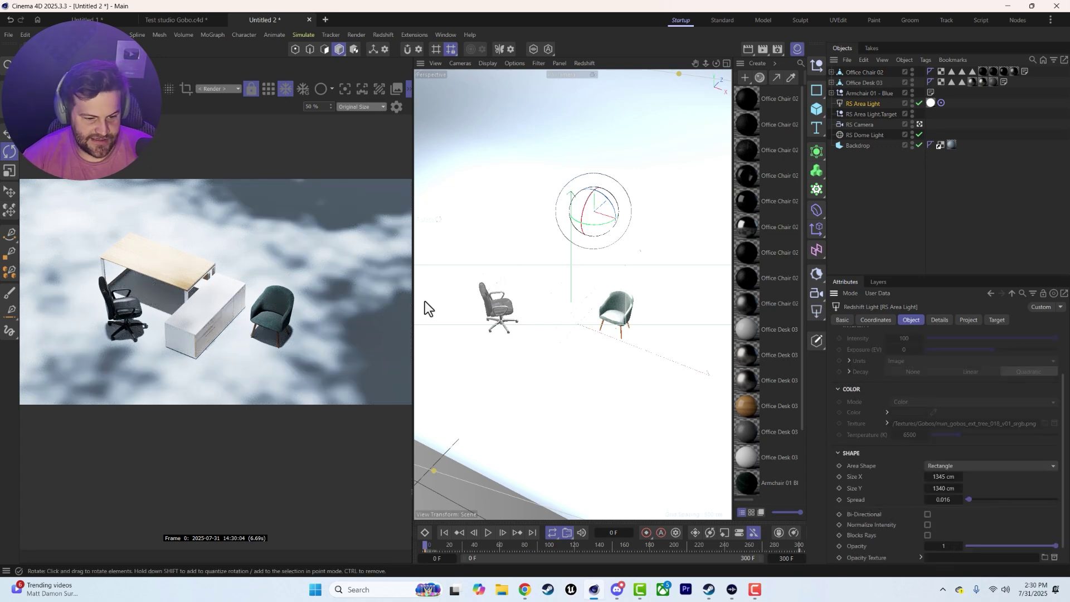
Step: Add a Tiles node to the RS Area Light Material graph and connect its outColor to the Ramp's Alt Input
{"action": "scroll", "coordinate": [764, 384], "scroll_direction": "down", "scroll_amount": 3}
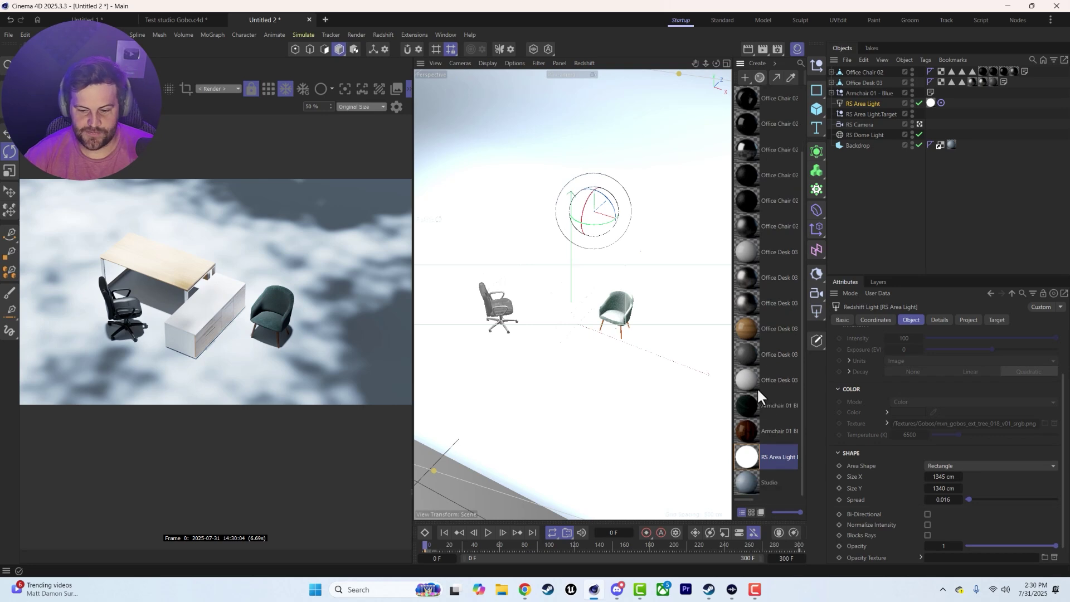
{"action": "double_click", "coordinate": [751, 456]}
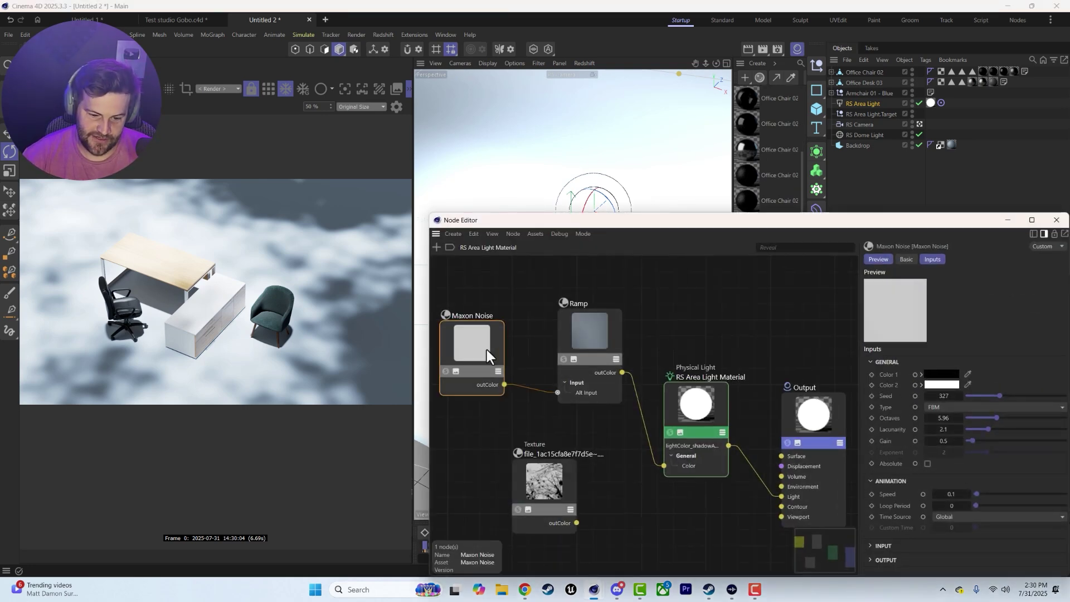
{"action": "left_click_drag", "start_coordinate": [487, 349], "coordinate": [489, 369]}
{"action": "left_click", "coordinate": [484, 290]}
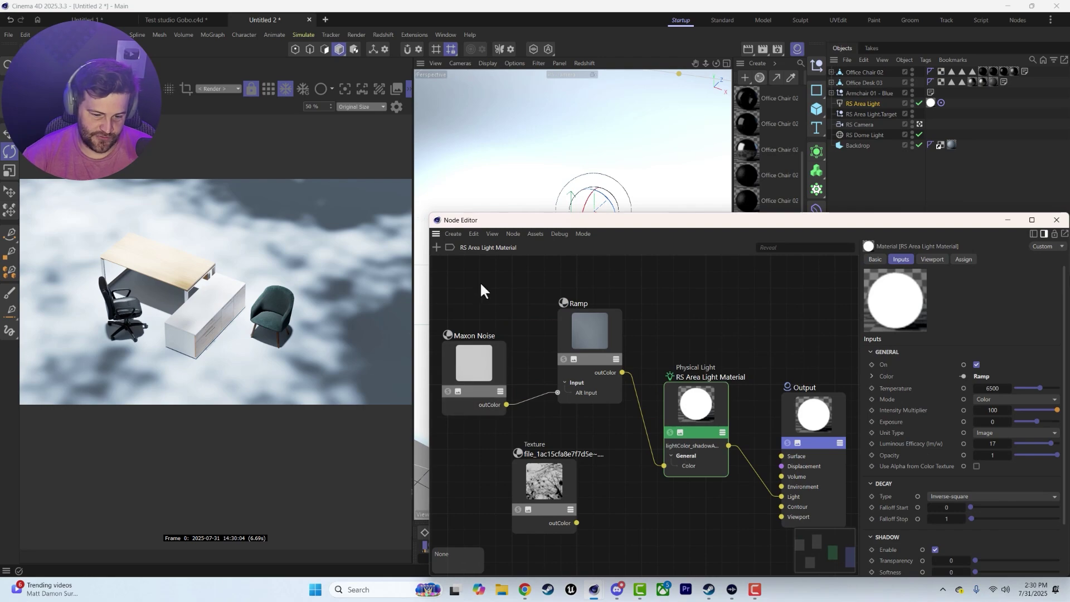
{"action": "key", "text": "Tab"}
{"action": "type", "text": "tile"}
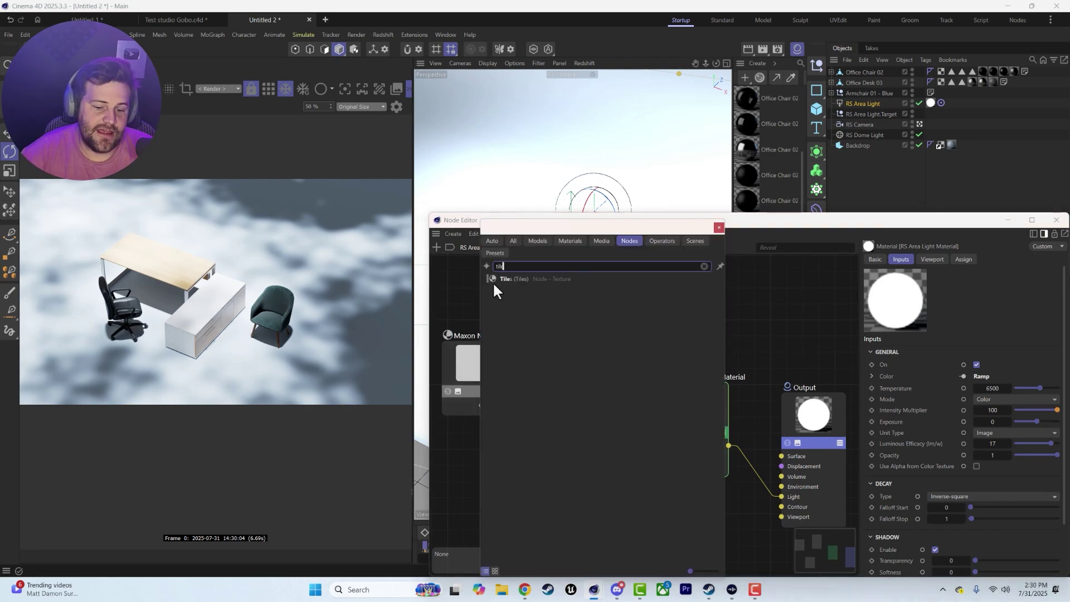
{"action": "double_click", "coordinate": [494, 281]}
{"action": "left_click", "coordinate": [719, 227]}
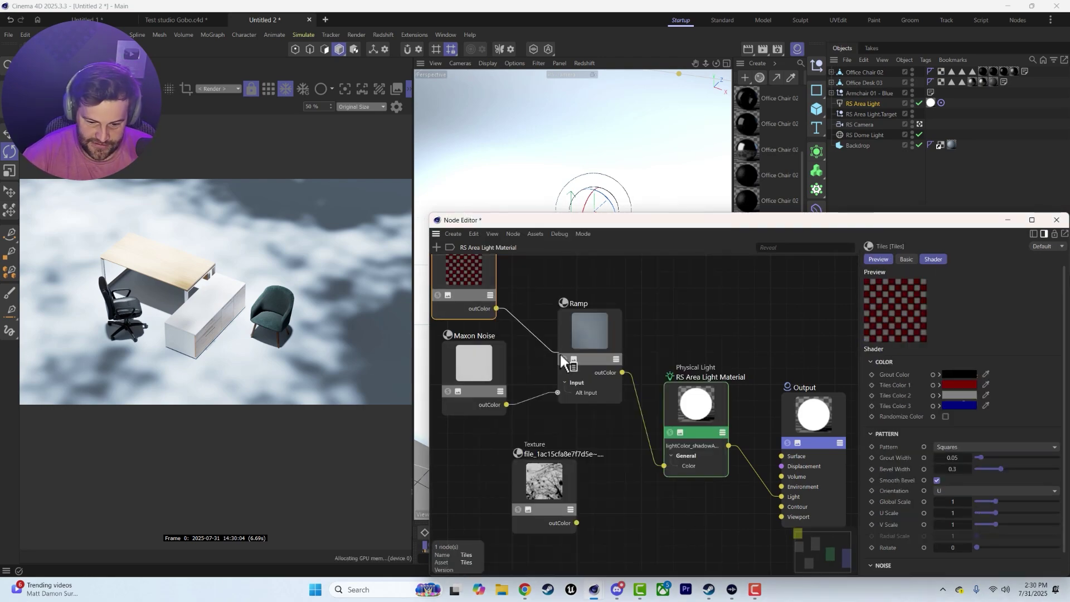
{"action": "left_click_drag", "start_coordinate": [560, 352], "coordinate": [557, 392]}
{"action": "left_click_drag", "start_coordinate": [470, 282], "coordinate": [478, 292]}
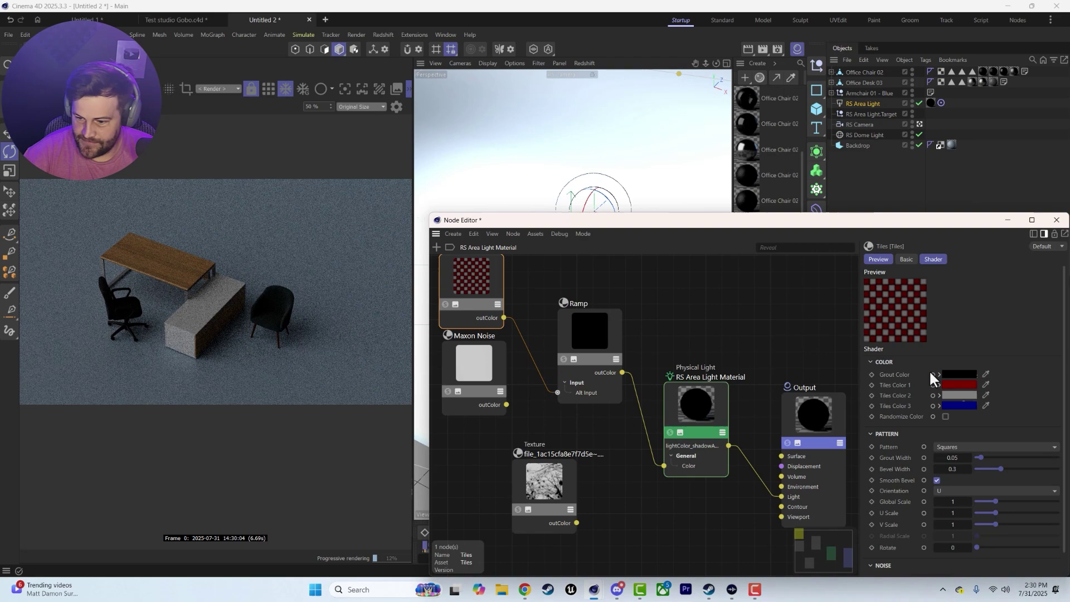
Step: Set Tiles Color 1, 2 and 3 on the Tiles node to white
{"action": "left_click", "coordinate": [958, 384]}
{"action": "left_click", "coordinate": [853, 438]}
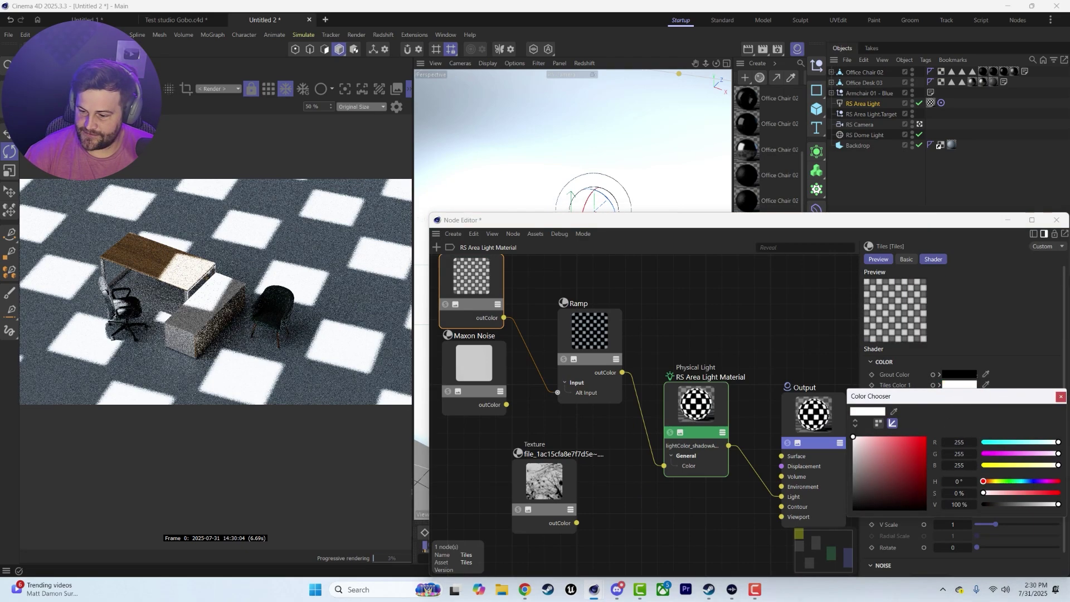
{"action": "left_click", "coordinate": [1061, 397]}
{"action": "left_click_drag", "start_coordinate": [969, 400], "coordinate": [959, 405]}
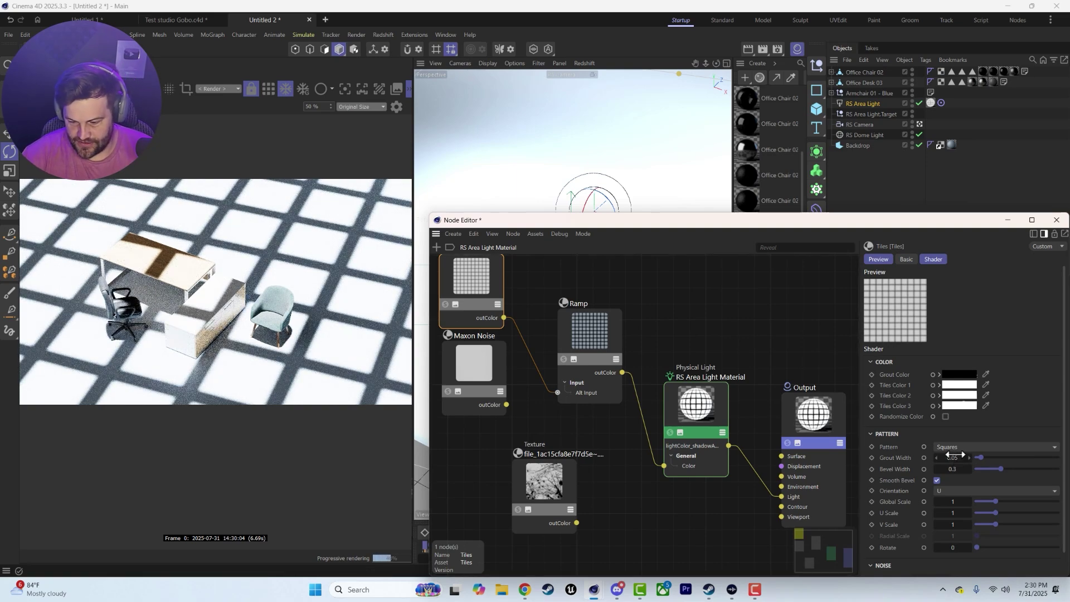
Step: Set the Tiles node's Grout Width to 0.01 and its Global Scale to 0.2
{"action": "left_click_drag", "start_coordinate": [953, 457], "coordinate": [948, 457]}
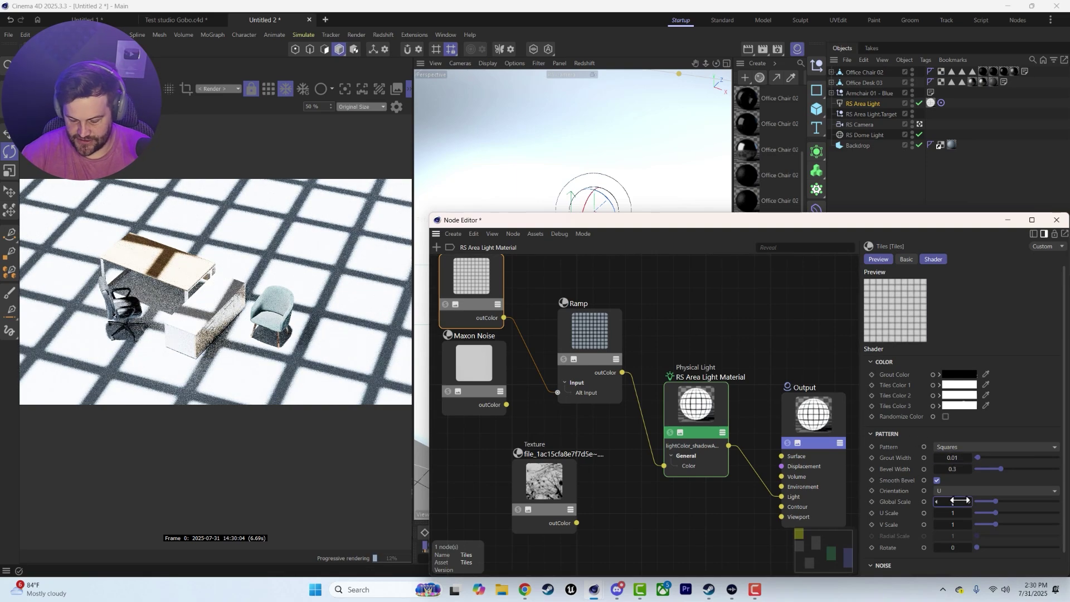
{"action": "type", "text": ".2"}
{"action": "key", "text": "Return"}
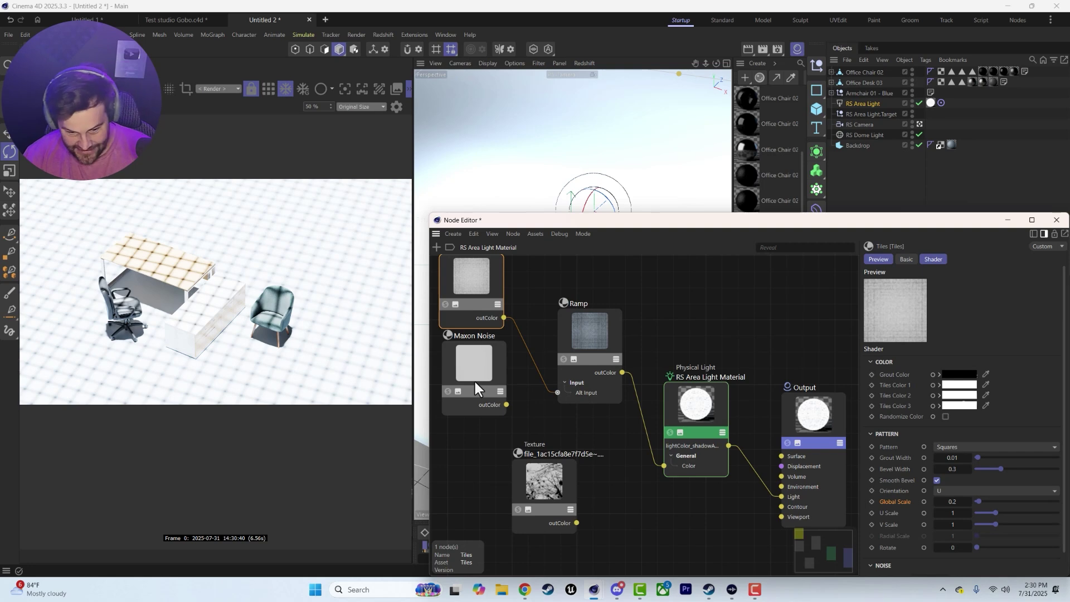
Step: Shift the Maxon Noise and Ramp nodes aside and start a node search for another node to add to the graph
{"action": "left_click_drag", "start_coordinate": [475, 382], "coordinate": [466, 390]}
{"action": "left_click_drag", "start_coordinate": [594, 350], "coordinate": [573, 347]}
{"action": "left_click", "coordinate": [655, 327]}
{"action": "key", "text": "Tab"}
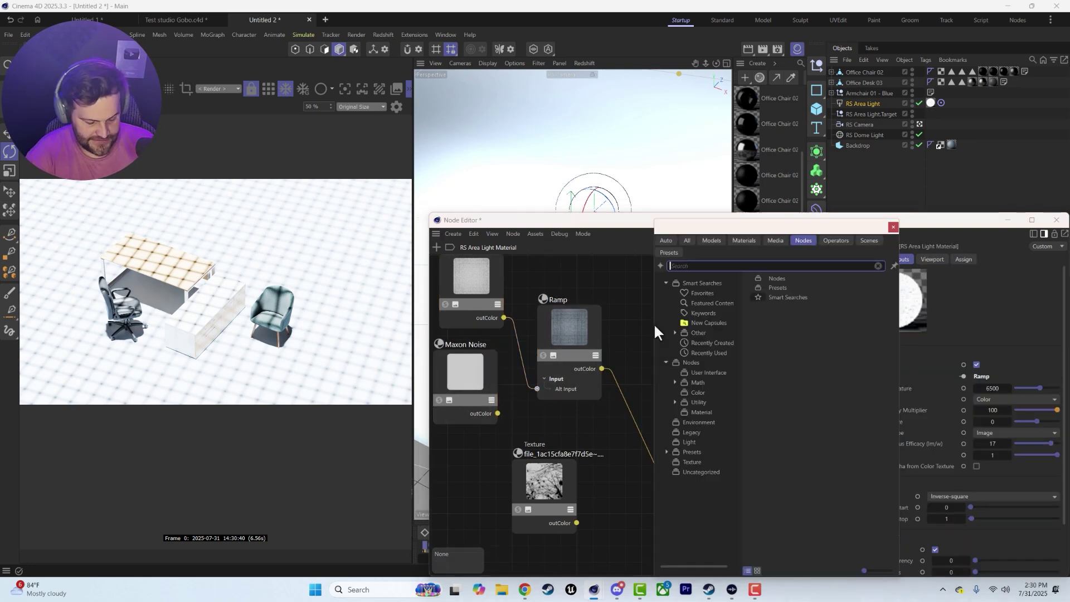
{"action": "type", "text": "col"}
{"action": "key", "text": "BackSpace"}
{"action": "key", "text": "BackSpace"}
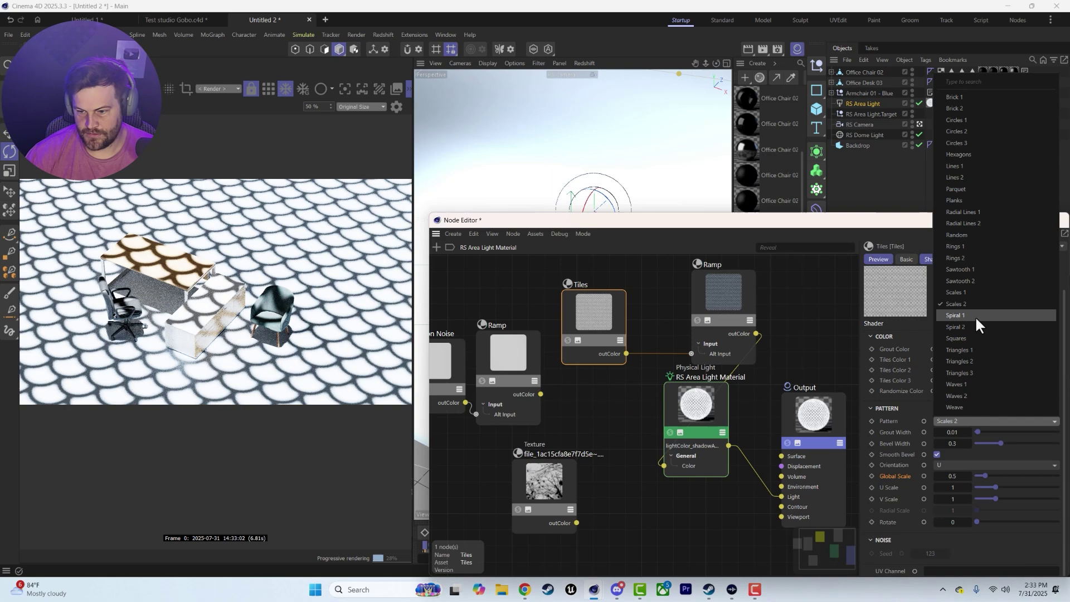
Step: Set the Tiles pattern to Spiral 1 and invert its colors with a white Grout Color and black Tiles Colors 1 to 3
{"action": "left_click", "coordinate": [976, 314]}
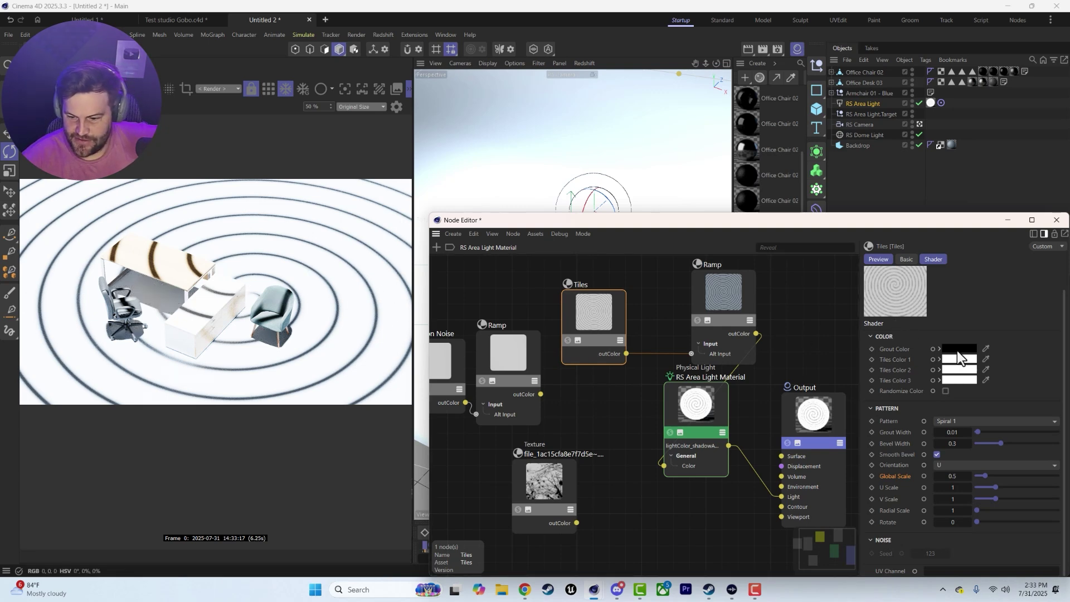
{"action": "mouse_move", "coordinate": [957, 356]}
{"action": "left_mouse_down"}
{"action": "mouse_move", "coordinate": [959, 369]}
{"action": "mouse_move", "coordinate": [960, 349]}
{"action": "left_mouse_up"}
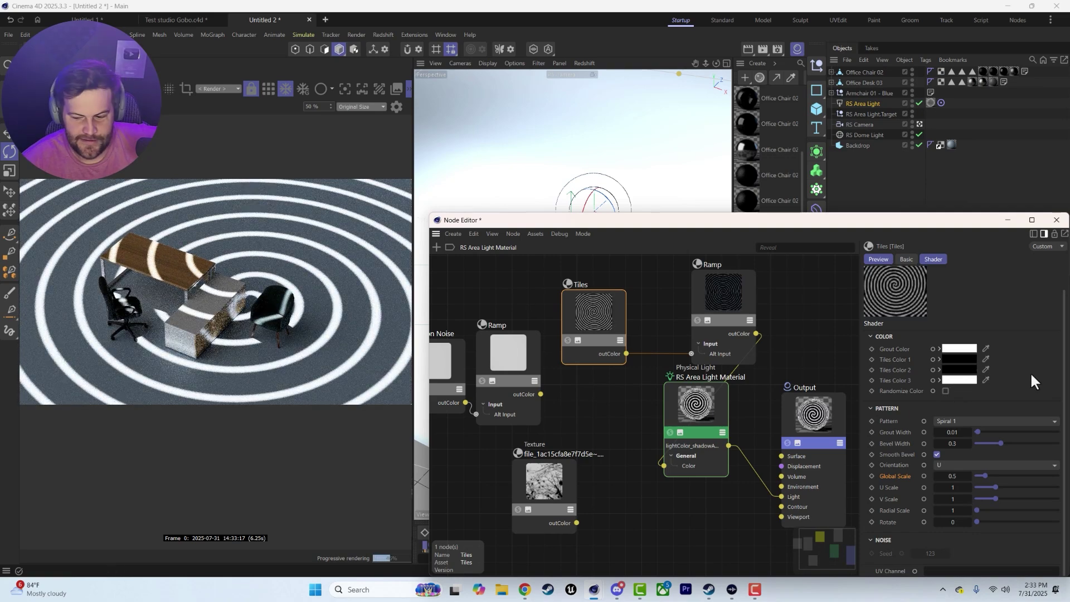
{"action": "left_click_drag", "start_coordinate": [964, 377], "coordinate": [960, 379]}
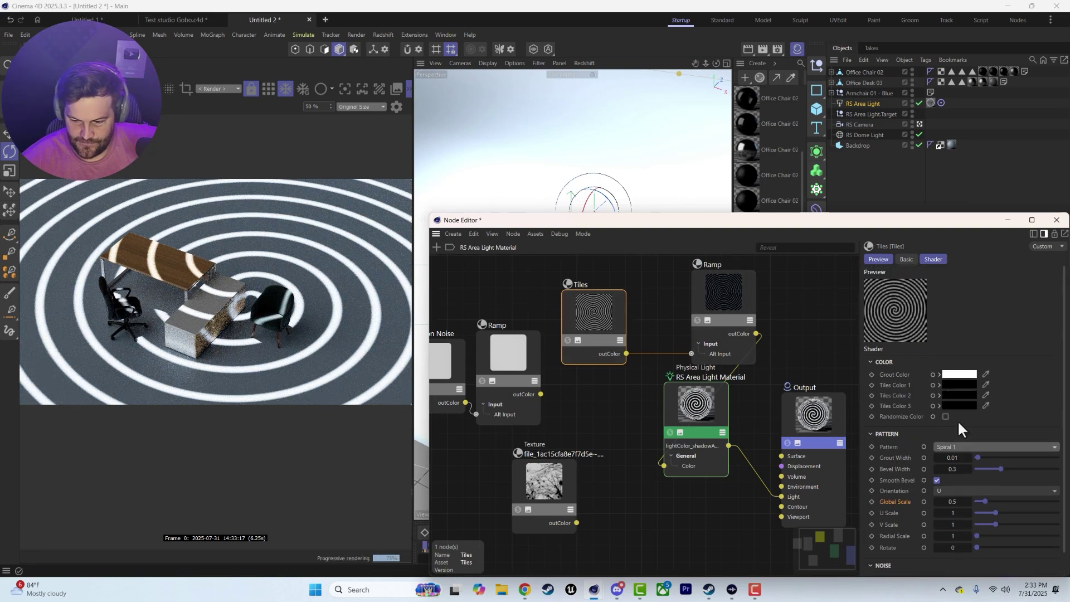
Step: Try the Scales 1, Rings 2, Radial Lines 1 and Hexagons patterns on the Tiles node
{"action": "left_click", "coordinate": [955, 446]}
{"action": "left_click", "coordinate": [967, 318]}
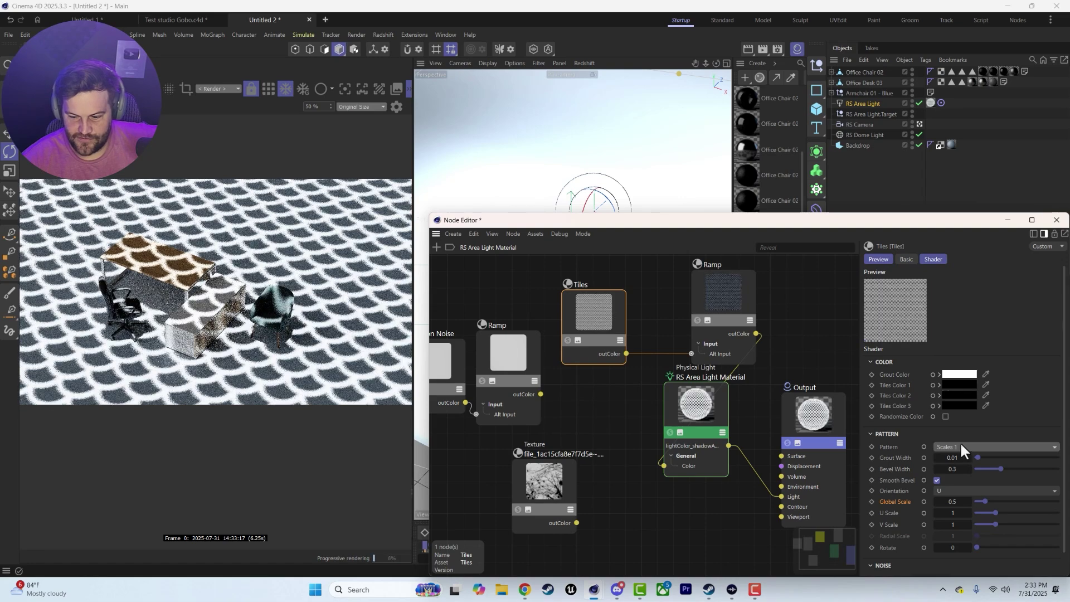
{"action": "left_click", "coordinate": [962, 446]}
{"action": "left_click", "coordinate": [957, 282]}
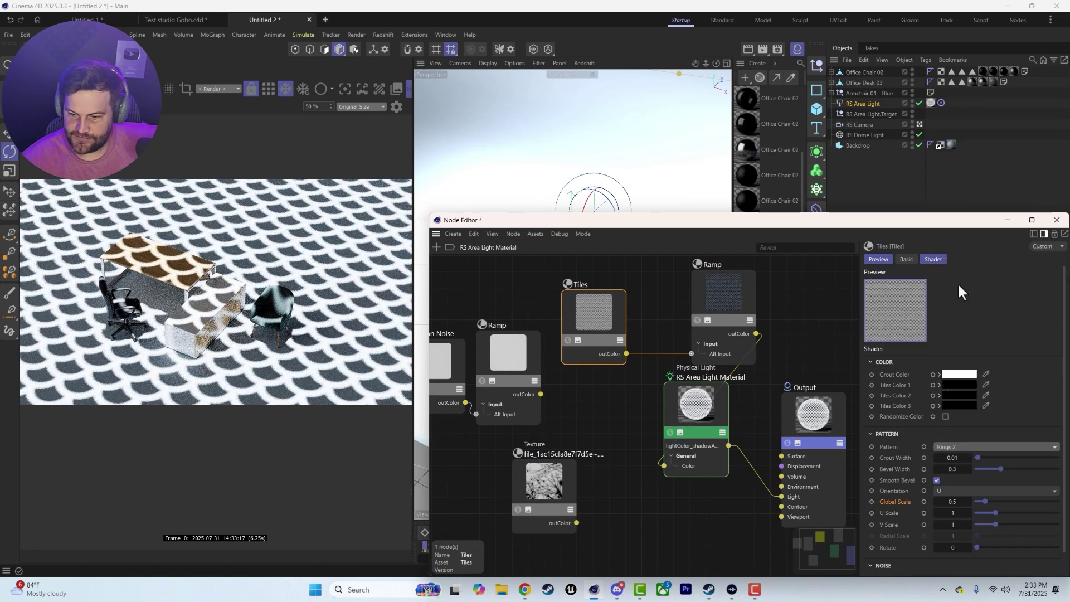
{"action": "left_click", "coordinate": [953, 441]}
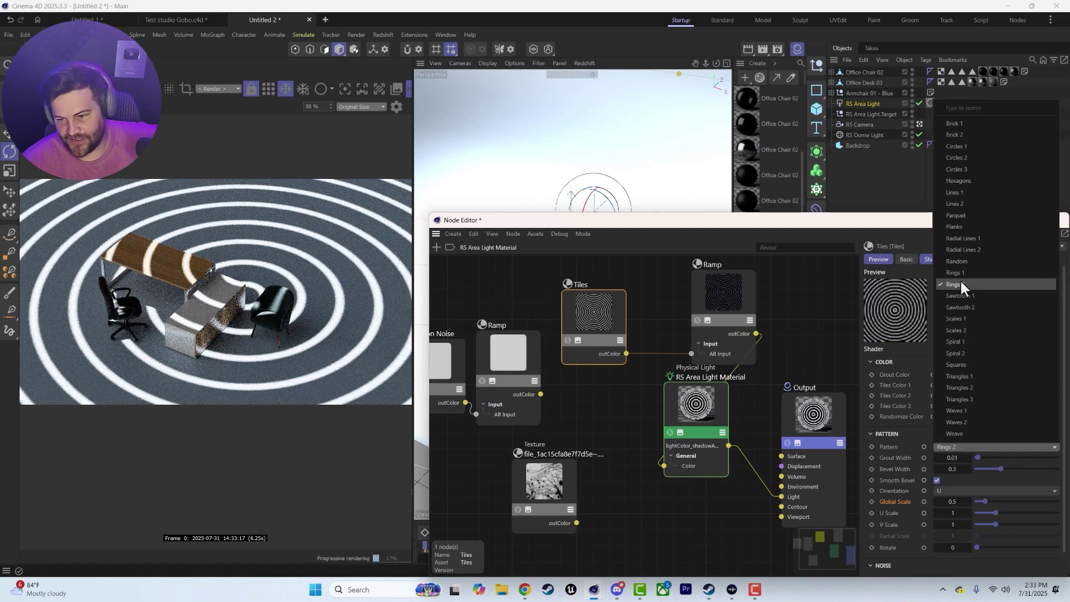
{"action": "left_click", "coordinate": [961, 238]}
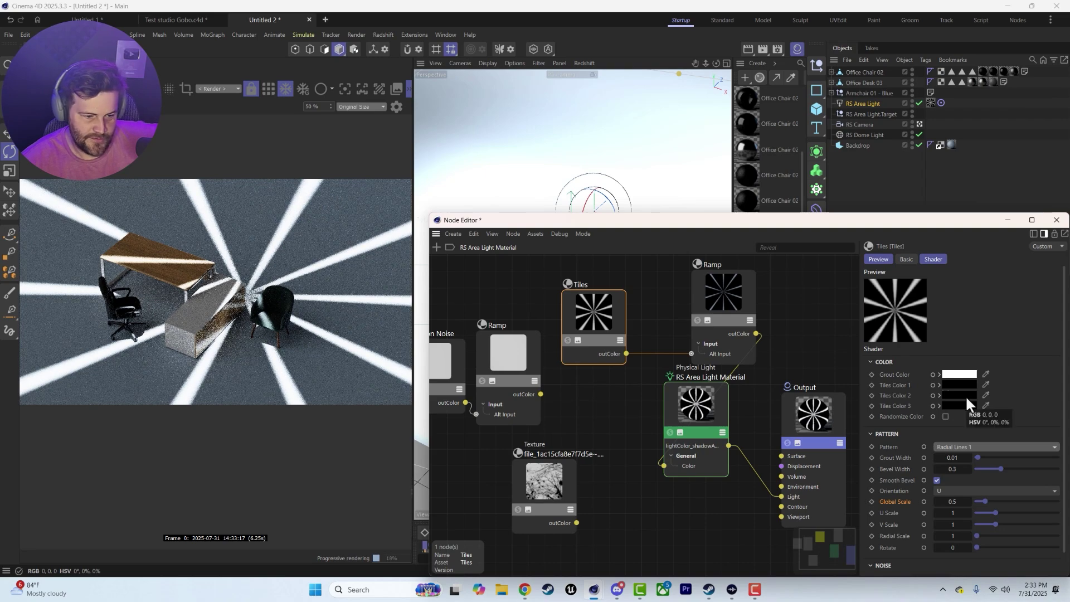
{"action": "left_click", "coordinate": [980, 450]}
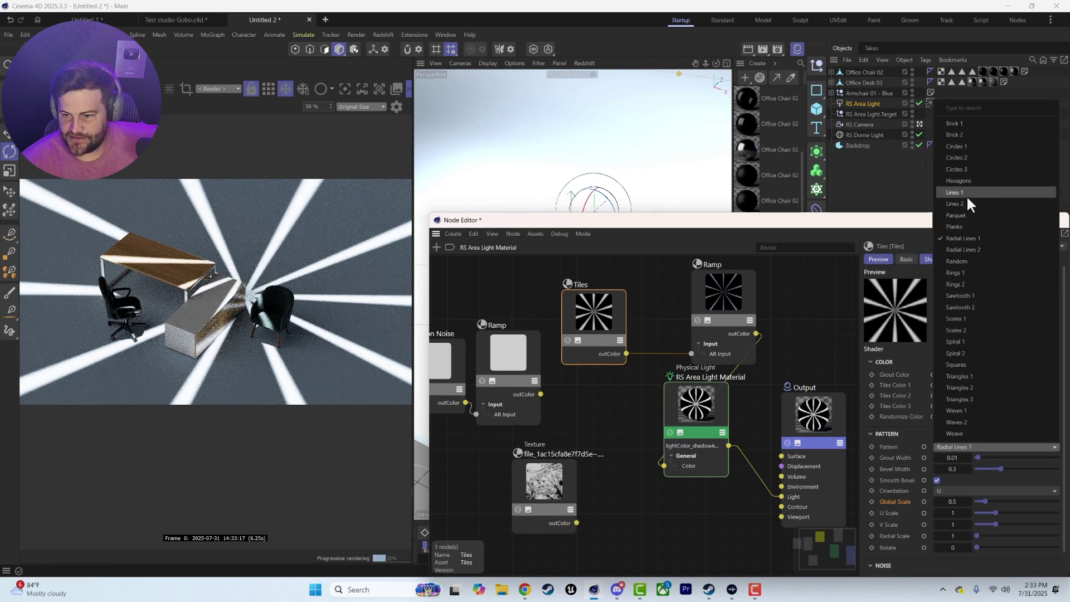
{"action": "left_click", "coordinate": [966, 180]}
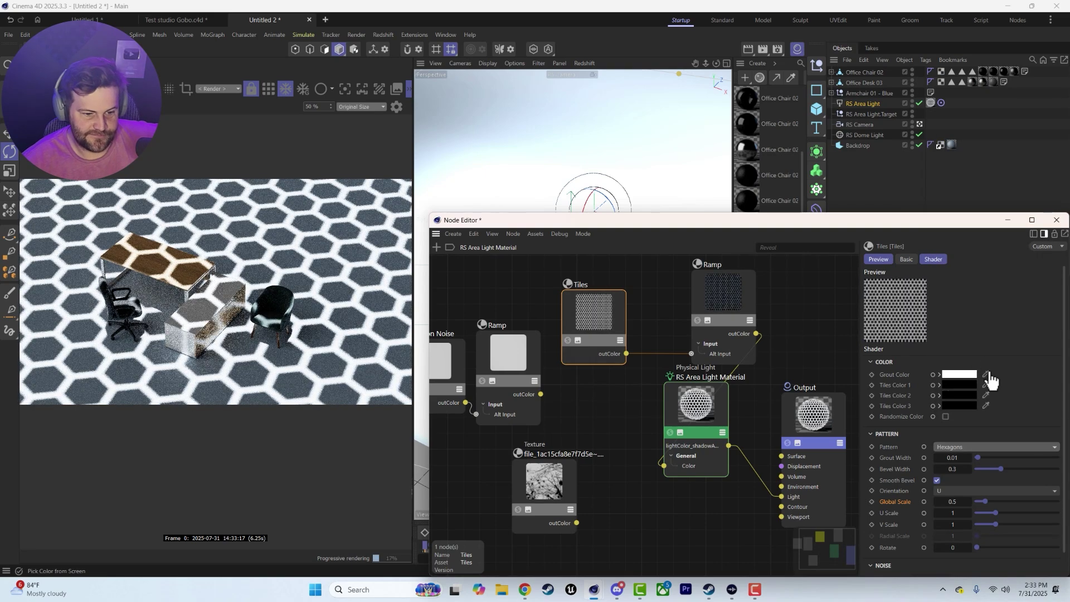
Step: Set the Tiles pattern to Lines 1 with Grout Width 0.072, Bevel Width 0.033 and Global Scale 0.4563, and close the Node Editor
{"action": "left_click", "coordinate": [966, 447]}
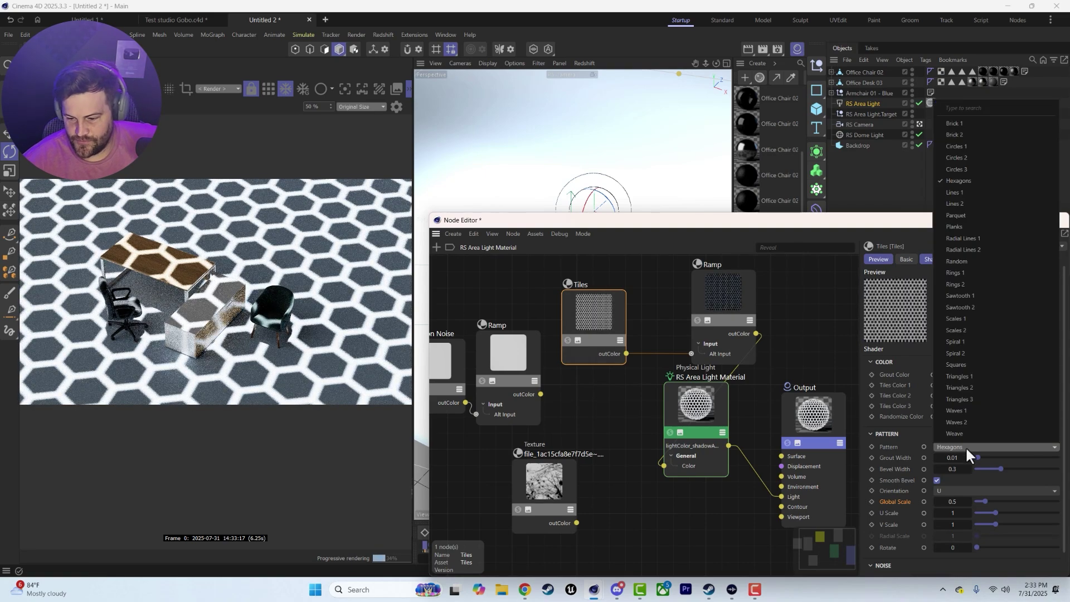
{"action": "left_click", "coordinate": [963, 163]}
{"action": "key", "text": "ctrl+z"}
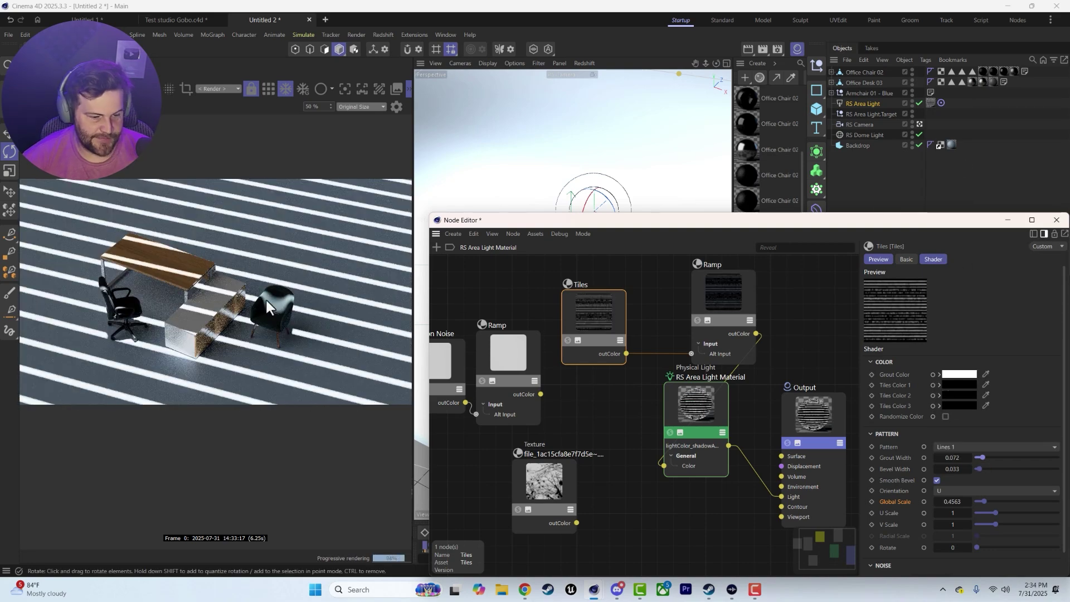
{"action": "left_click", "coordinate": [1057, 220]}
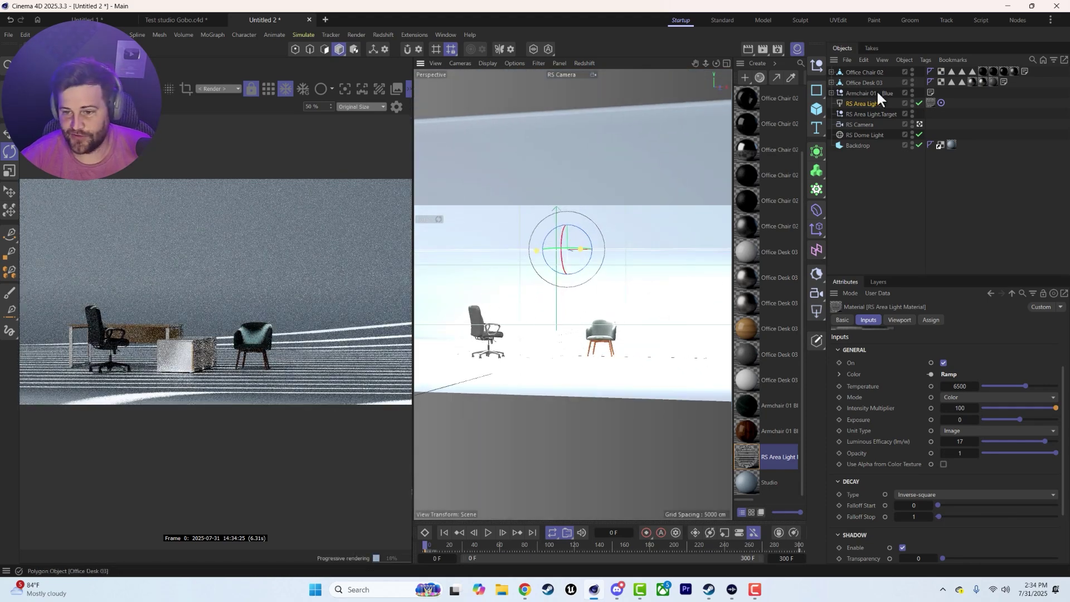
Step: Add a Redshift Environment object to the scene
{"action": "left_click", "coordinate": [857, 195]}
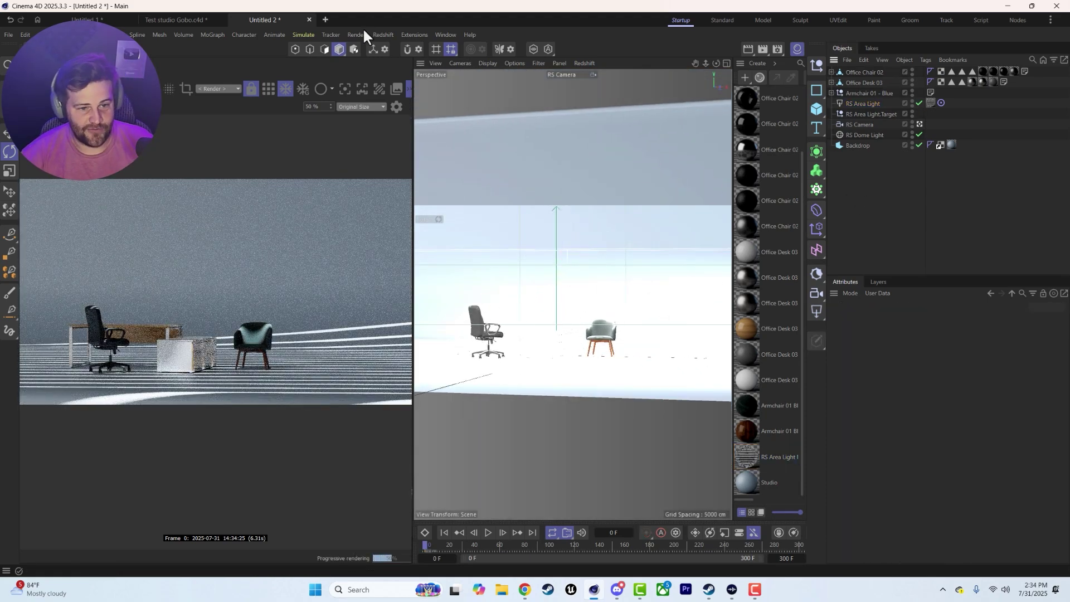
{"action": "left_click", "coordinate": [383, 35]}
{"action": "mouse_move", "coordinate": [389, 56]}
{"action": "left_click", "coordinate": [487, 71]}
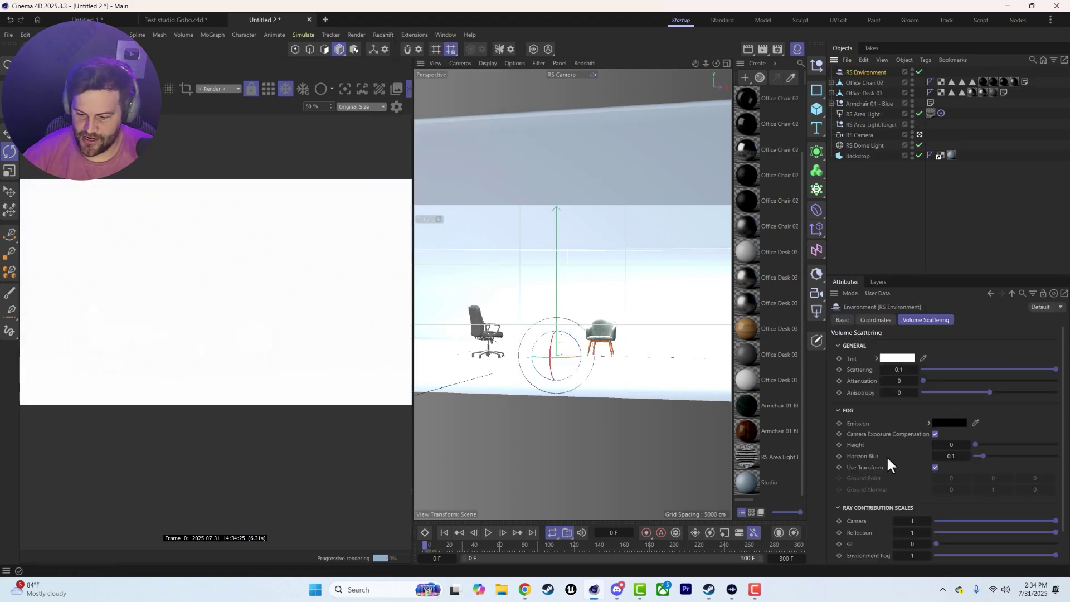
Step: Set the RS Environment's GI ray contribution to 1 and its Scattering to 0.0001
{"action": "scroll", "coordinate": [933, 515], "scroll_direction": "down", "scroll_amount": 2}
{"action": "left_click_drag", "start_coordinate": [1044, 514], "coordinate": [1056, 509]}
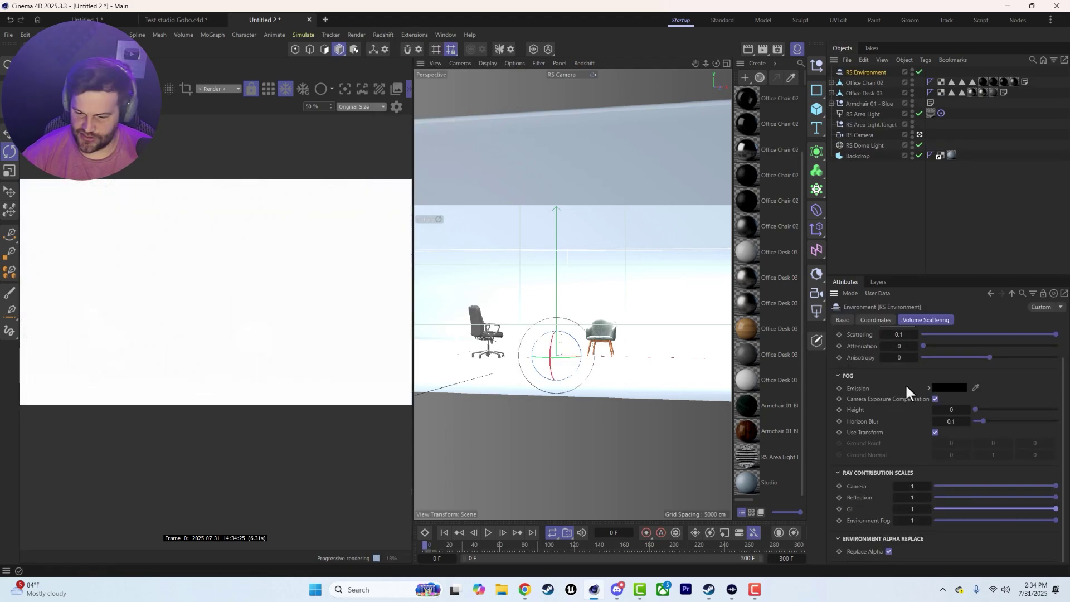
{"action": "scroll", "coordinate": [900, 402], "scroll_direction": "up", "scroll_amount": 2}
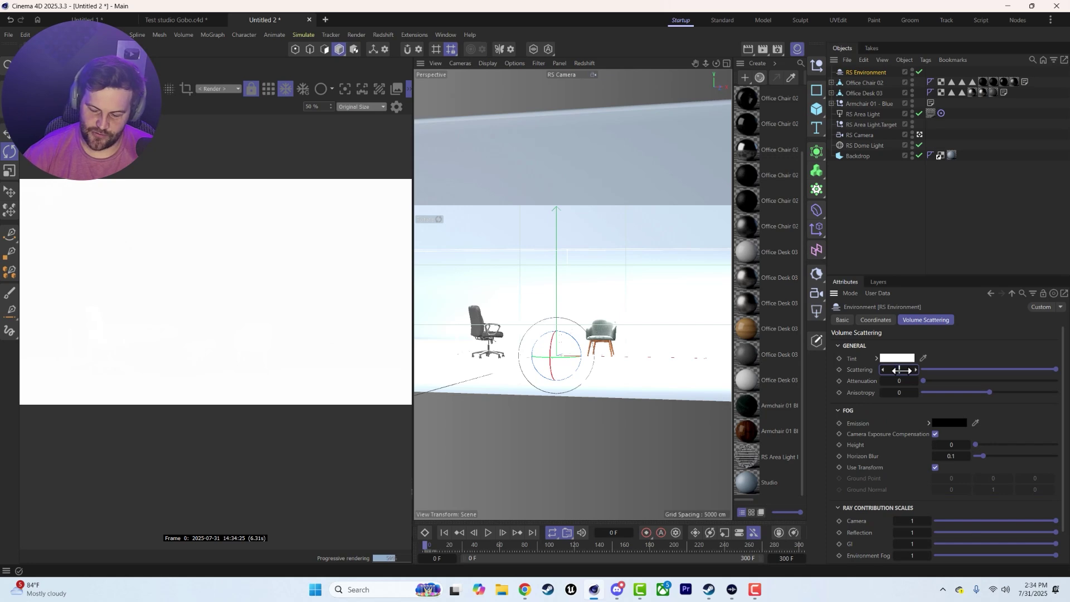
{"action": "left_click_drag", "start_coordinate": [901, 370], "coordinate": [887, 370]}
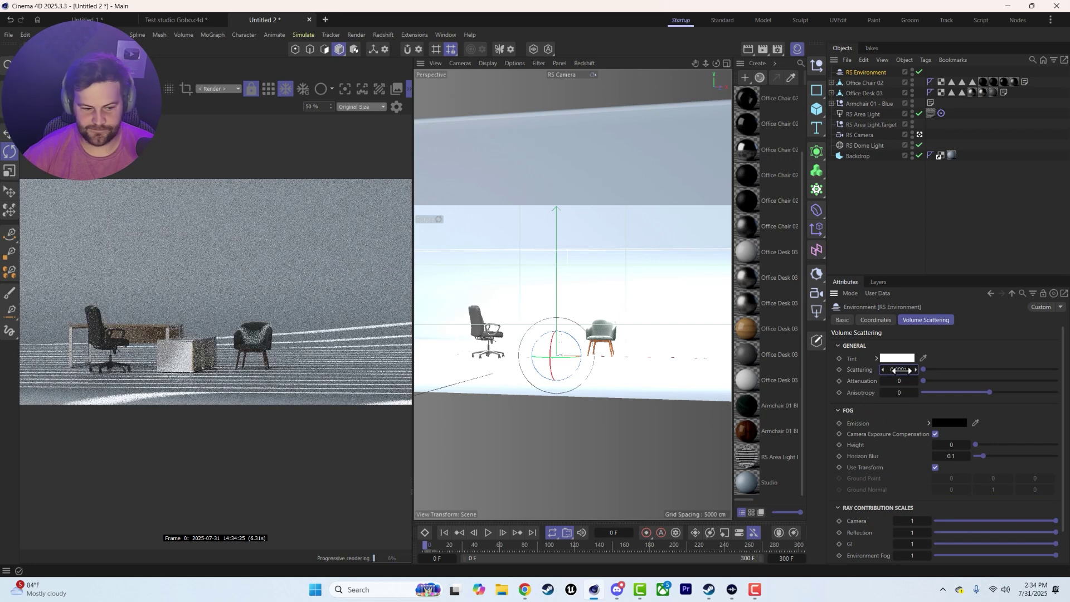
Step: Set the RS Dome Light's Volume contribution to 0 and the RS Environment's Scattering to about 0.0458
{"action": "left_click", "coordinate": [861, 145]}
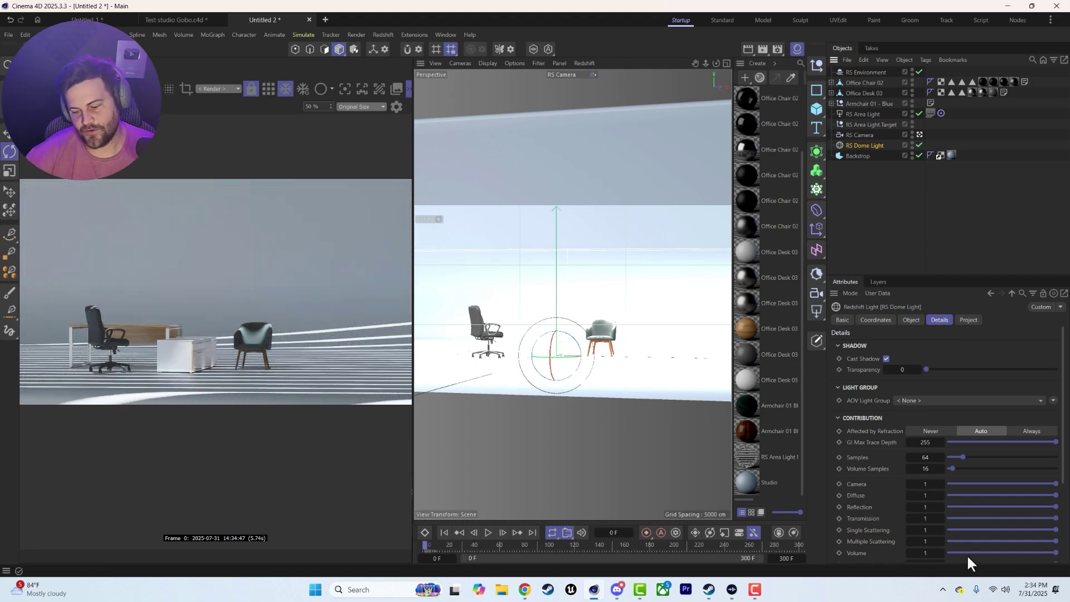
{"action": "left_click_drag", "start_coordinate": [967, 554], "coordinate": [681, 530]}
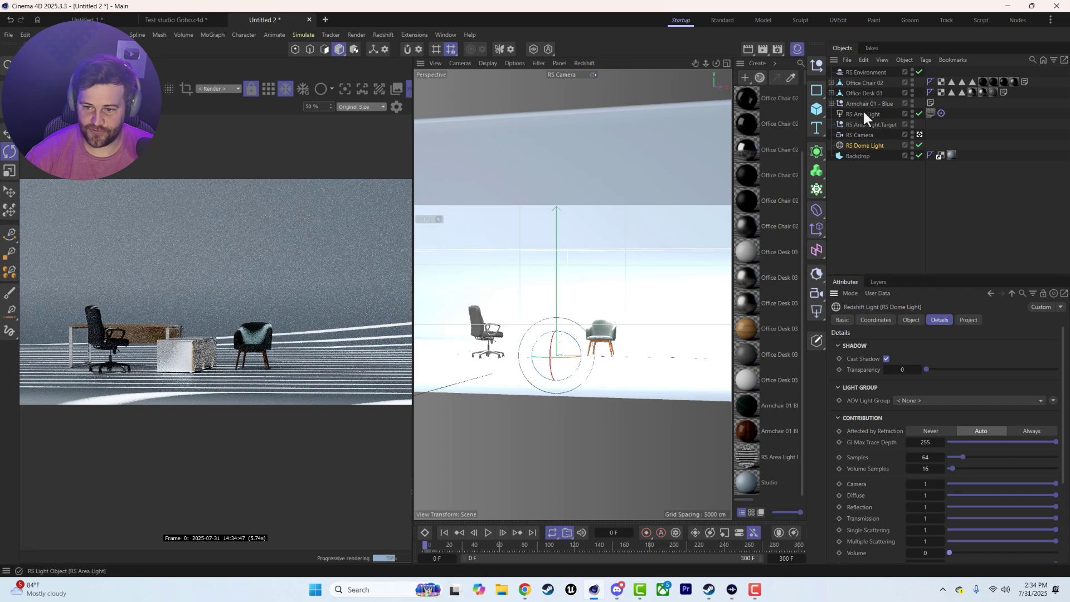
{"action": "left_click", "coordinate": [856, 72]}
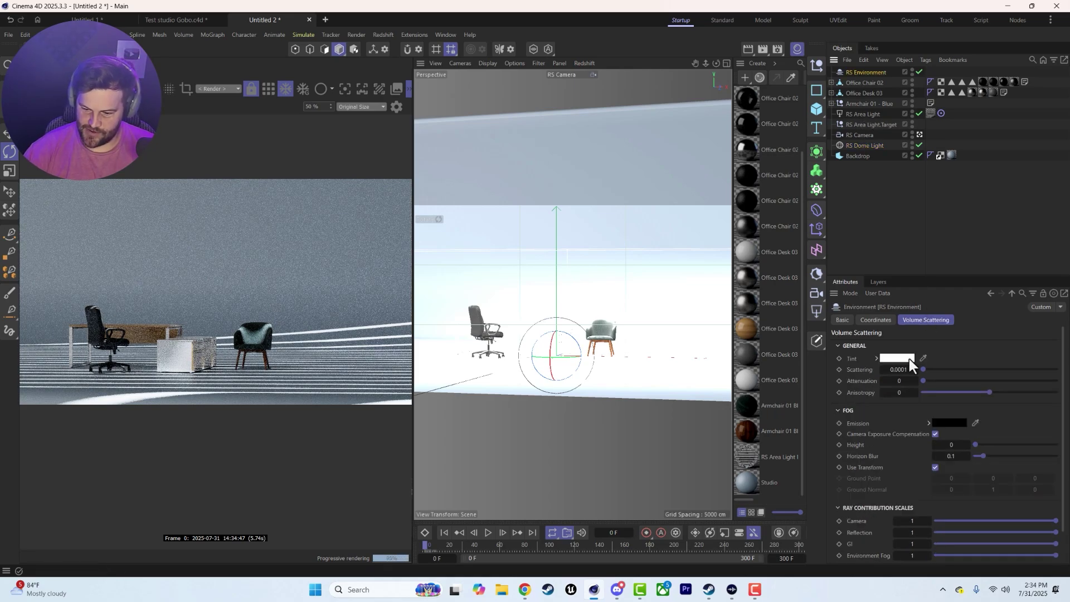
{"action": "left_click_drag", "start_coordinate": [924, 369], "coordinate": [984, 369]}
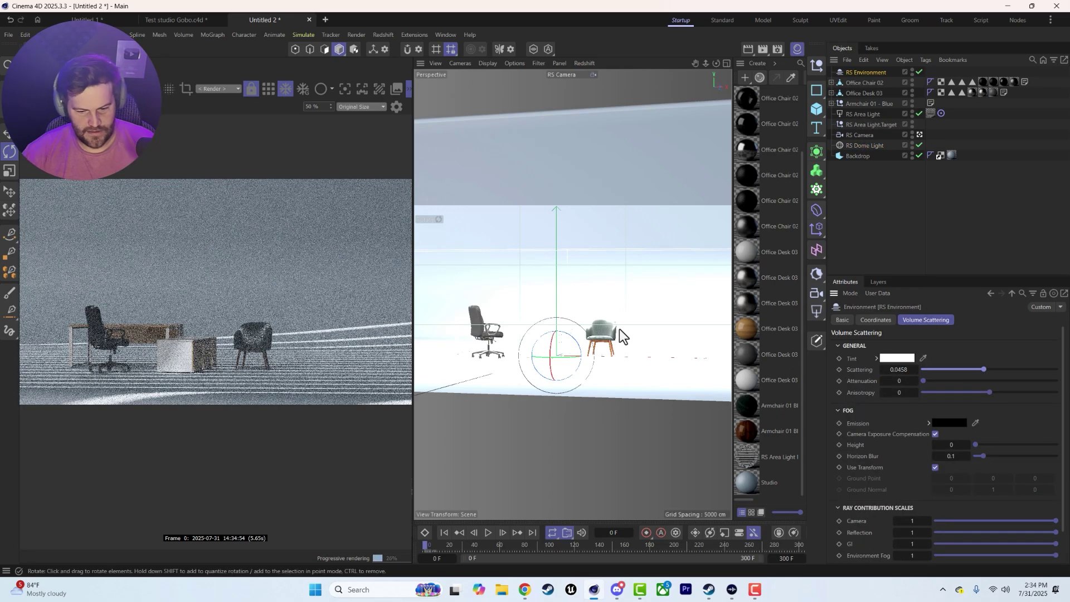
Step: Set the RS Area Light's Spread to 0 and its Size X and Size Y to 500 cm
{"action": "left_click_drag", "start_coordinate": [628, 333], "coordinate": [645, 346], "text": "alt"}
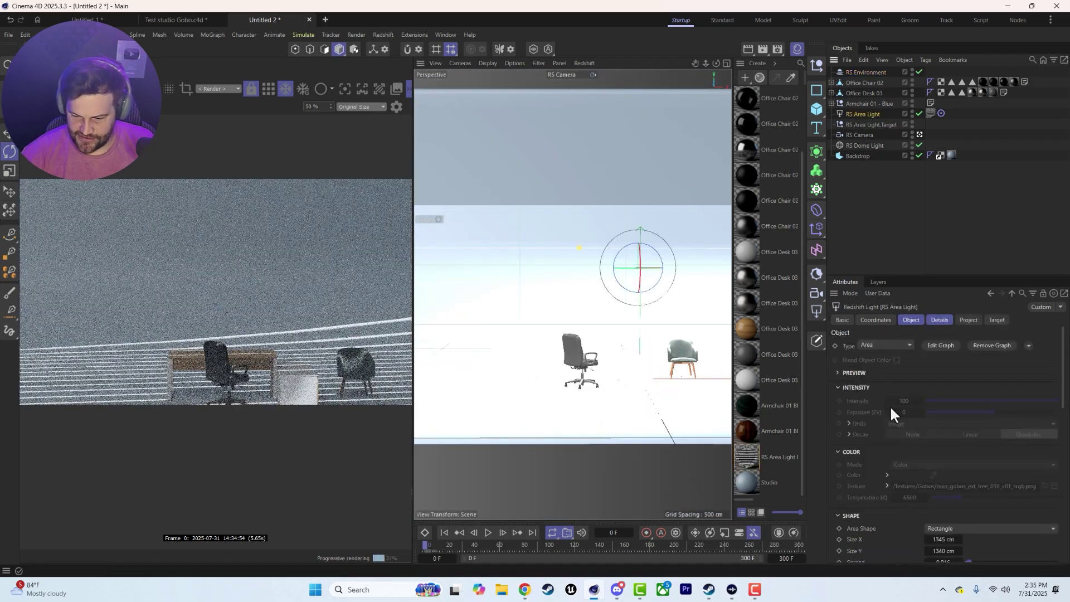
{"action": "scroll", "coordinate": [891, 446], "scroll_direction": "down", "scroll_amount": 2}
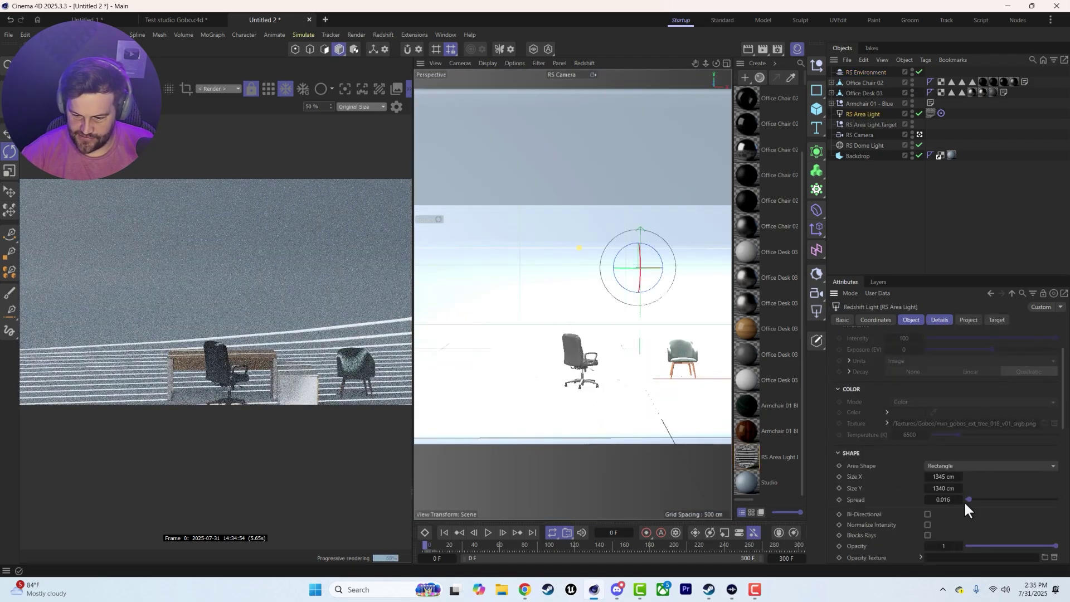
{"action": "left_click_drag", "start_coordinate": [968, 500], "coordinate": [948, 500]}
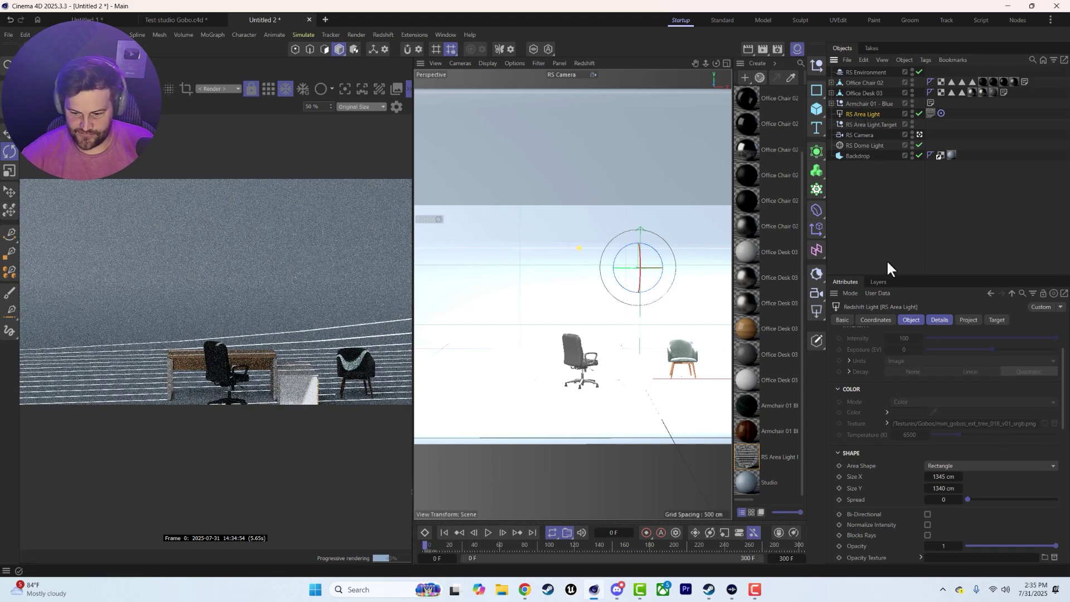
{"action": "left_click_drag", "start_coordinate": [942, 477], "coordinate": [999, 490]}
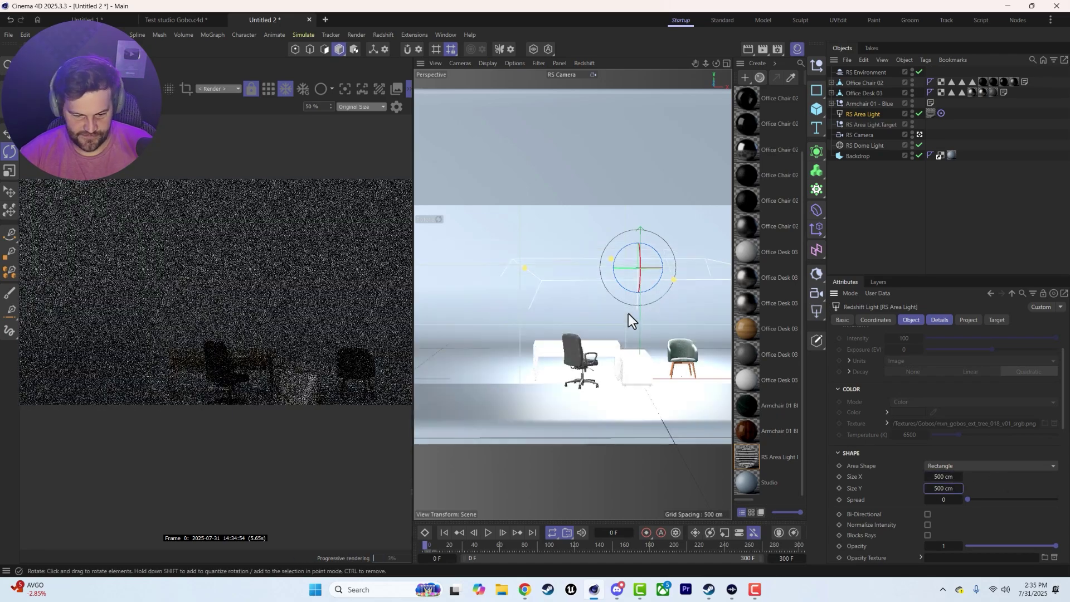
Step: Move the RS Area Light upward so it sits high above the desk and chairs
{"action": "key", "text": "e"}
{"action": "left_click_drag", "start_coordinate": [642, 289], "coordinate": [633, 190]}
{"action": "mouse_move", "coordinate": [584, 362]}
{"action": "left_mouse_down", "text": "alt"}
{"action": "mouse_move", "coordinate": [654, 373]}
{"action": "mouse_move", "coordinate": [590, 393]}
{"action": "mouse_move", "coordinate": [588, 346]}
{"action": "left_mouse_up", "text": "alt"}
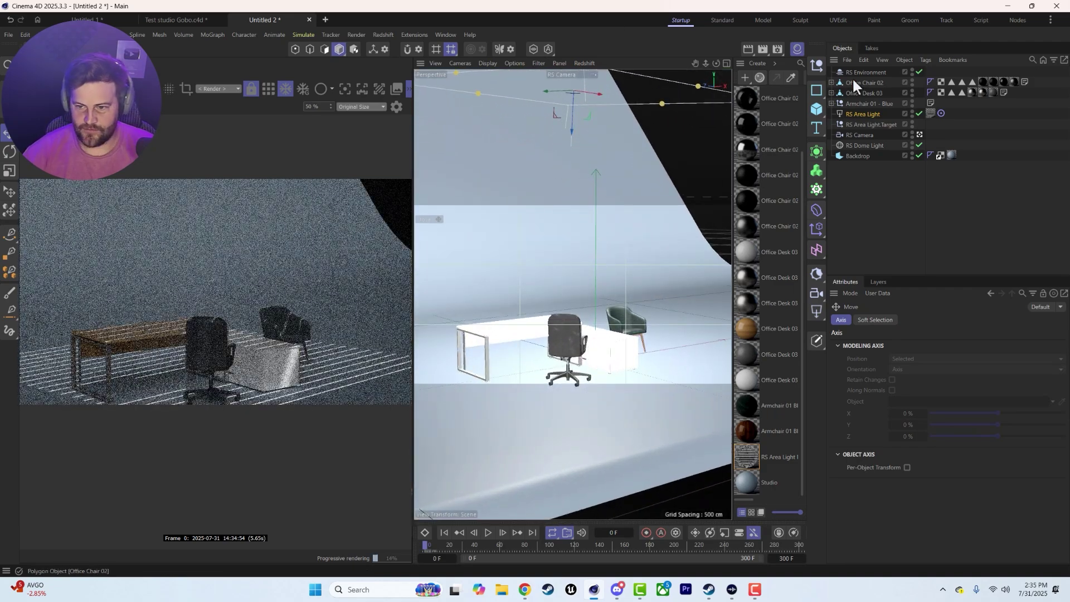
Step: Raise the RS Area Light's Volume contribution to 20, and reduce it to 10
{"action": "left_click", "coordinate": [851, 113]}
{"action": "left_click", "coordinate": [943, 320]}
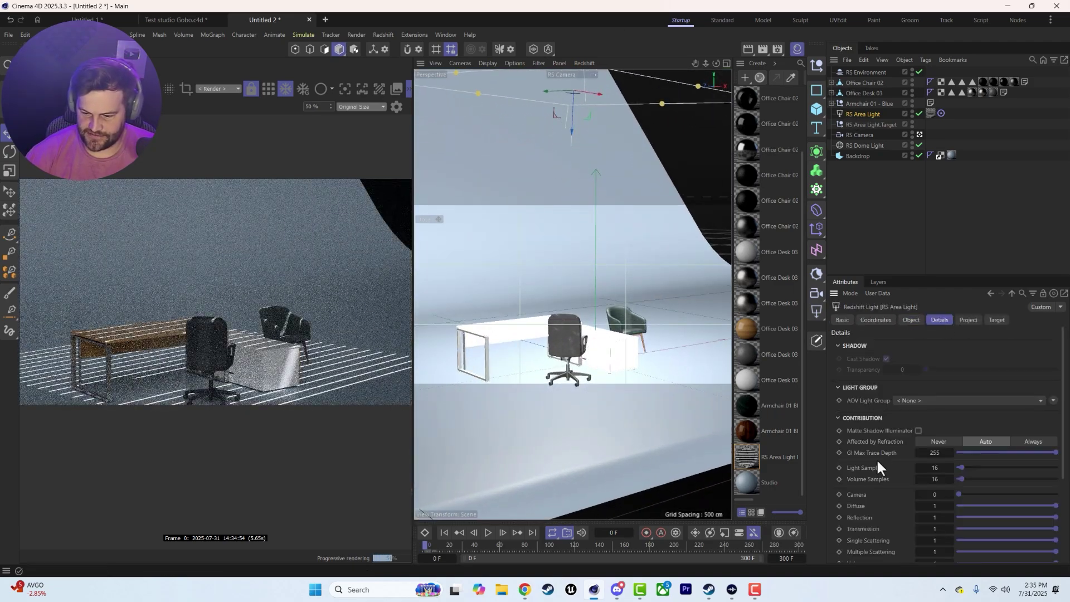
{"action": "scroll", "coordinate": [881, 440], "scroll_direction": "down", "scroll_amount": 3}
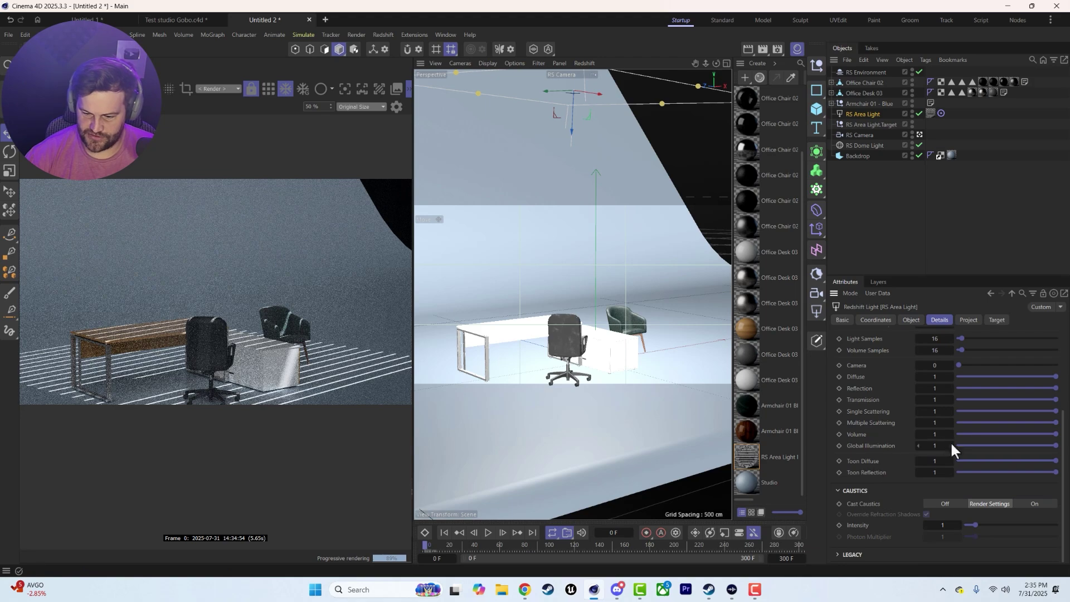
{"action": "left_click", "coordinate": [926, 434]}
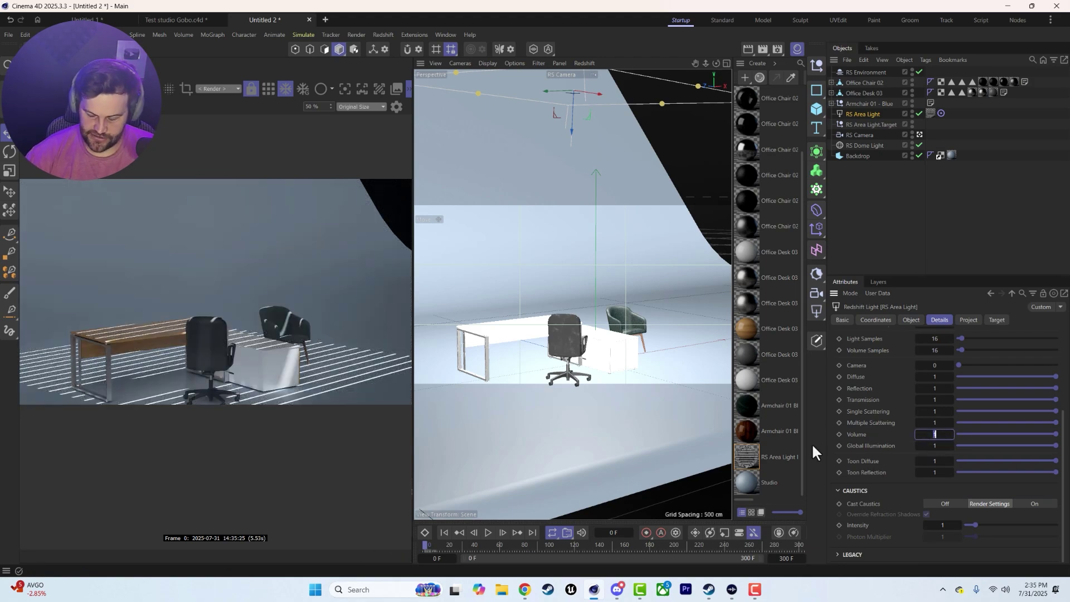
{"action": "type", "text": "20"}
{"action": "key", "text": "Return"}
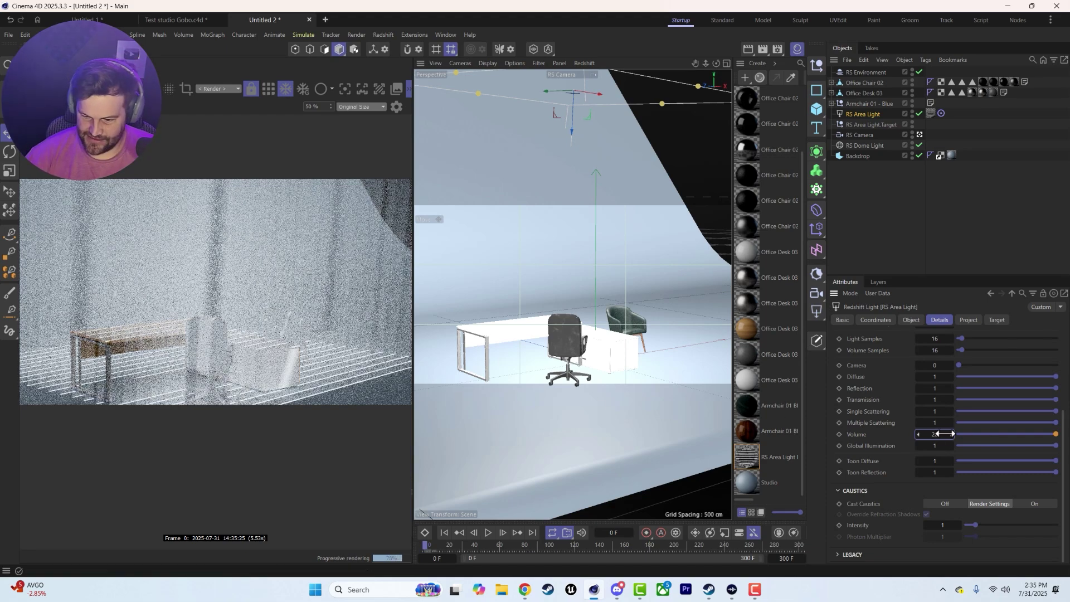
{"action": "left_click_drag", "start_coordinate": [936, 435], "coordinate": [927, 435]}
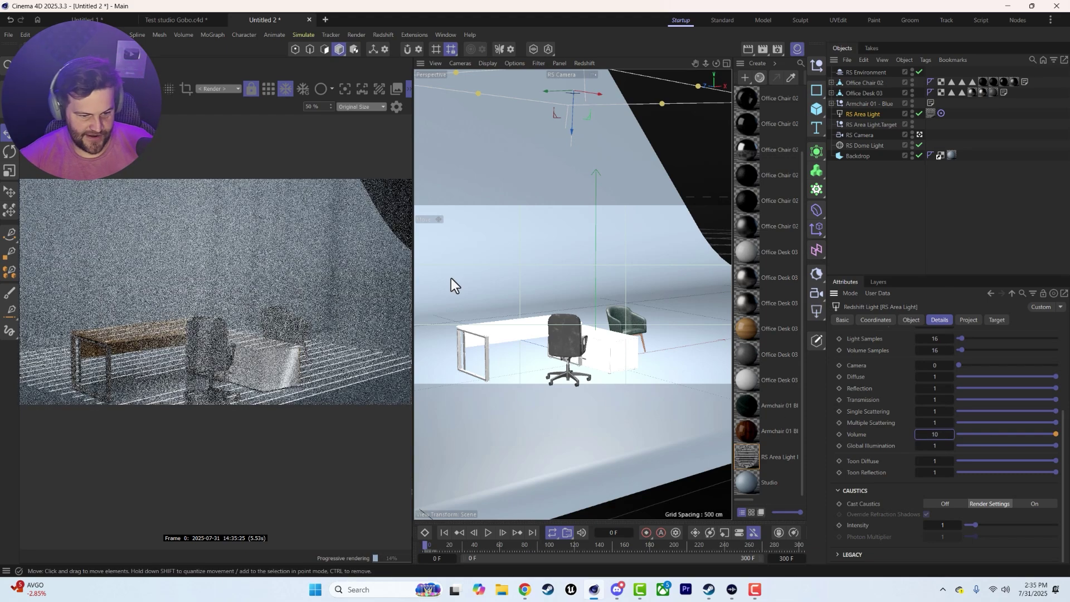
Step: Move the RS Area Light to the armchair's side so it shines diagonally across the furniture, and set its Volume contribution to 2
{"action": "left_click_drag", "start_coordinate": [529, 339], "coordinate": [489, 340], "text": "alt"}
{"action": "left_click_drag", "start_coordinate": [561, 75], "coordinate": [716, 185]}
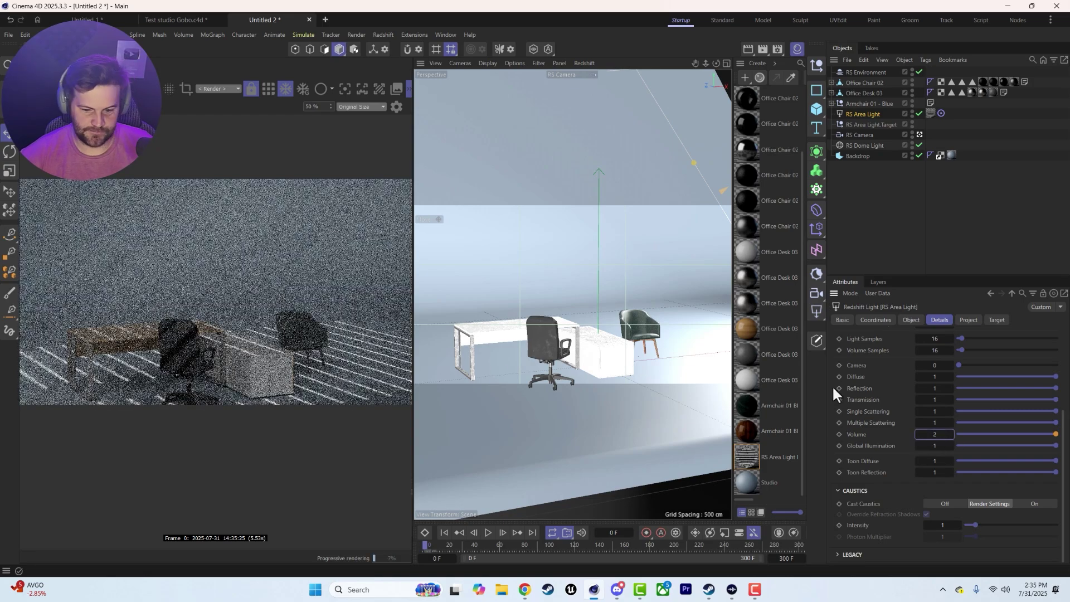
{"action": "scroll", "coordinate": [590, 350], "scroll_direction": "up", "scroll_amount": 4}
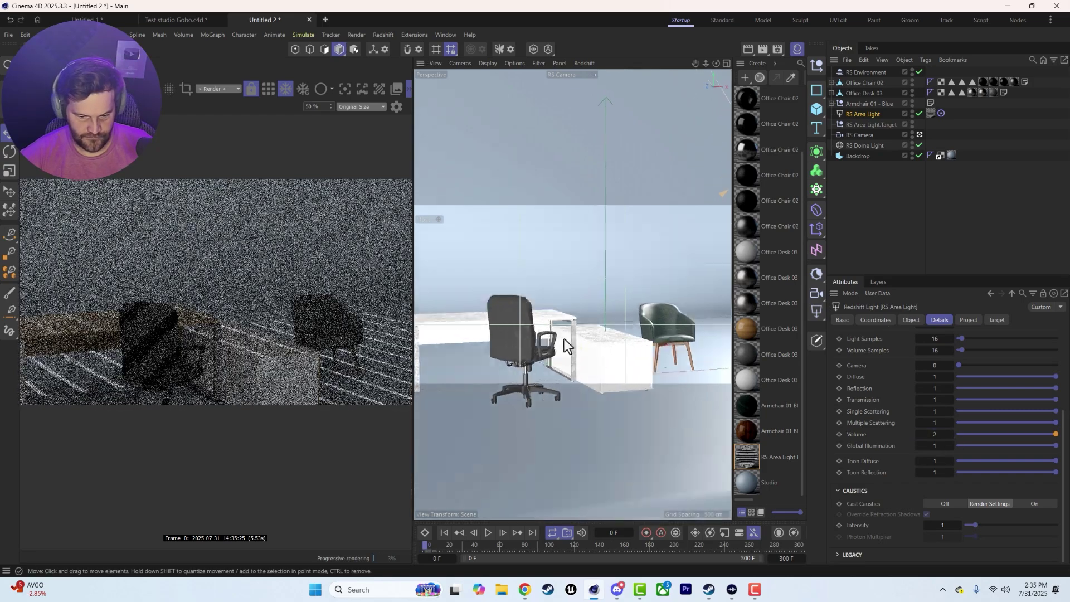
{"action": "left_click_drag", "start_coordinate": [565, 339], "coordinate": [513, 339], "text": "alt"}
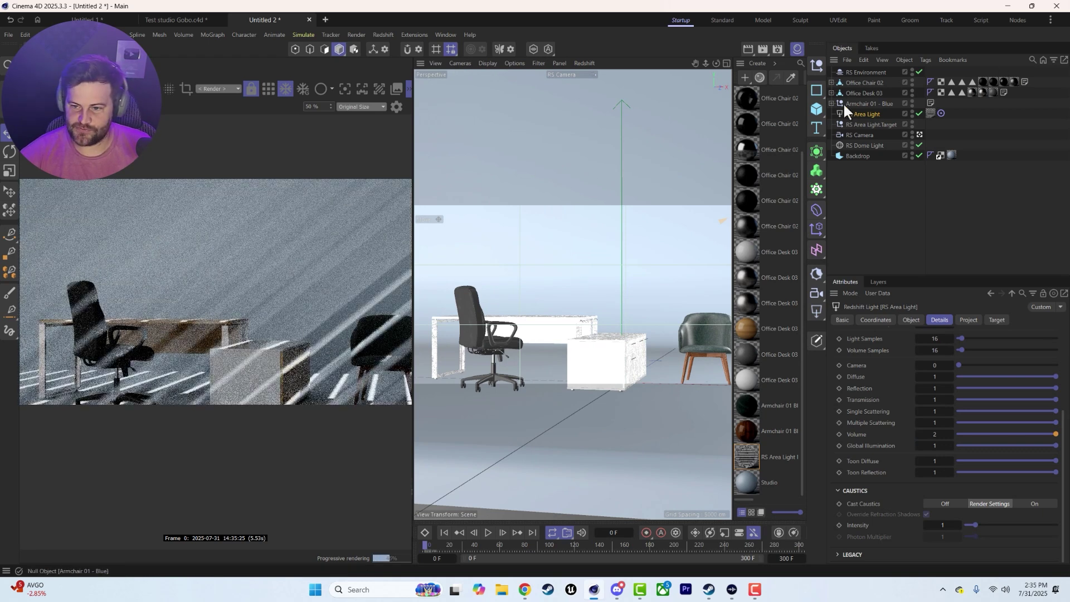
Step: Set the RS Area Light's Spread to 0.006 to soften the light beams
{"action": "left_click", "coordinate": [904, 321]}
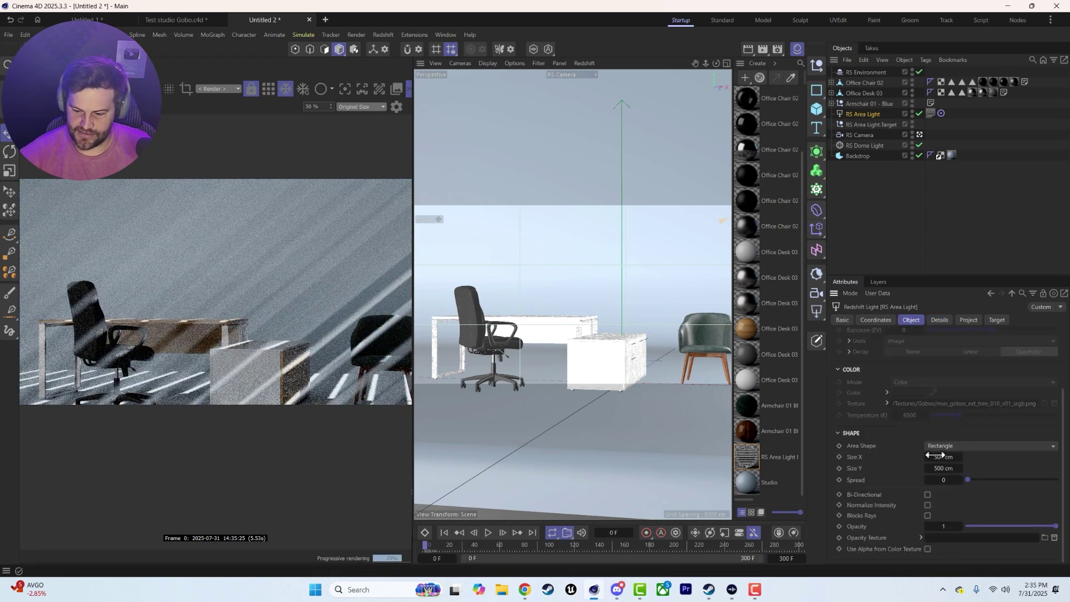
{"action": "left_click", "coordinate": [959, 478]}
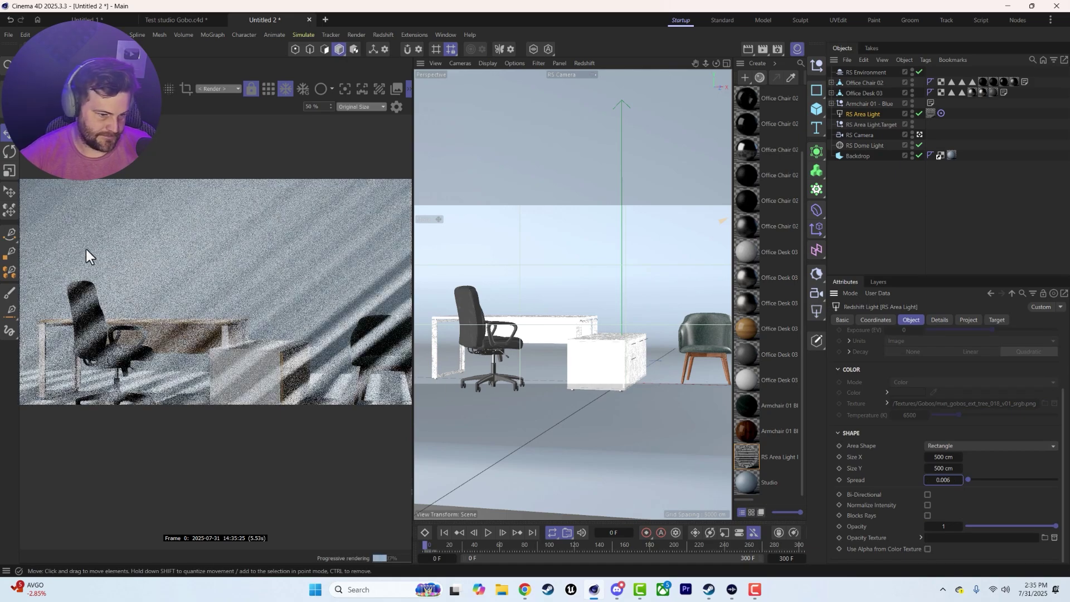
{"action": "mouse_move", "coordinate": [549, 340]}
{"action": "left_mouse_down", "text": "alt"}
{"action": "mouse_move", "coordinate": [622, 346]}
{"action": "mouse_move", "coordinate": [559, 343]}
{"action": "left_mouse_up", "text": "alt"}
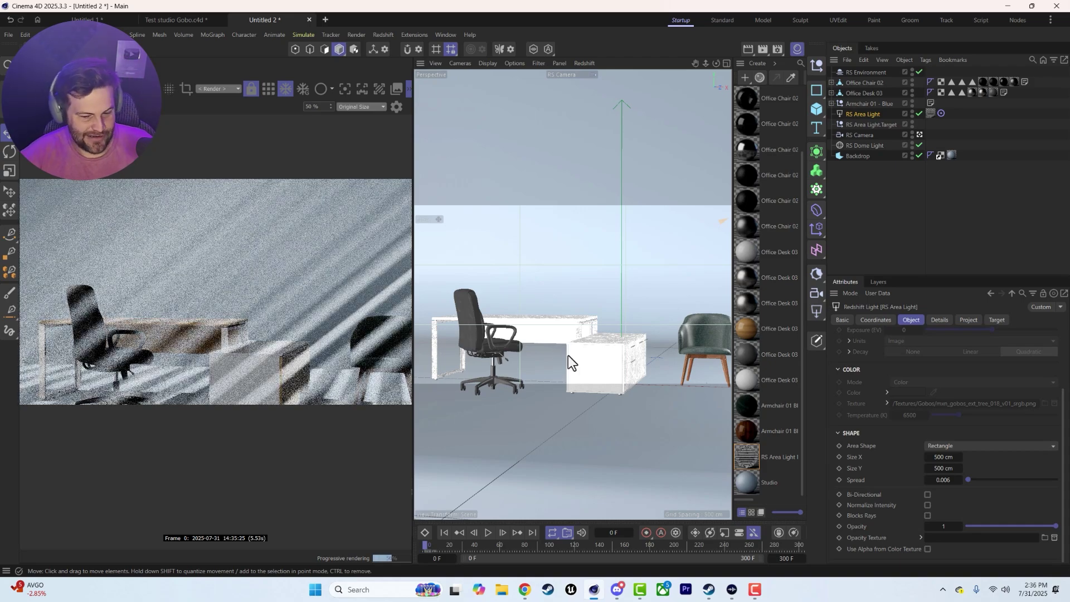
{"action": "left_click_drag", "start_coordinate": [568, 355], "coordinate": [550, 333], "text": "alt"}
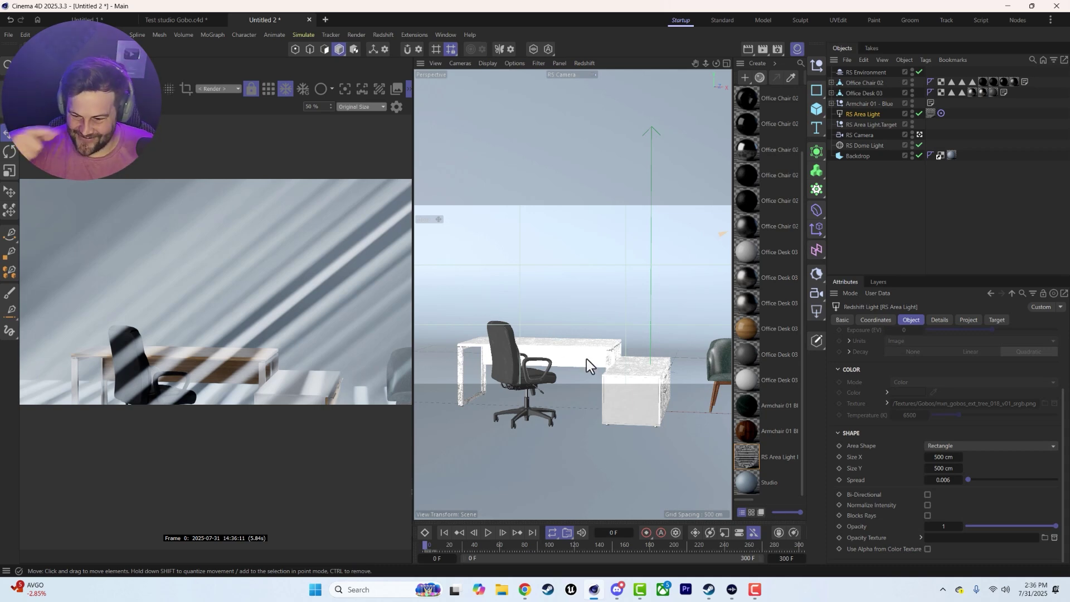
Step: Connect the outColor of the Maxon Noise Ramp to the Color input of the RS Area Light Material, replacing the tile pattern
{"action": "left_click_drag", "start_coordinate": [617, 362], "coordinate": [602, 317], "text": "alt"}
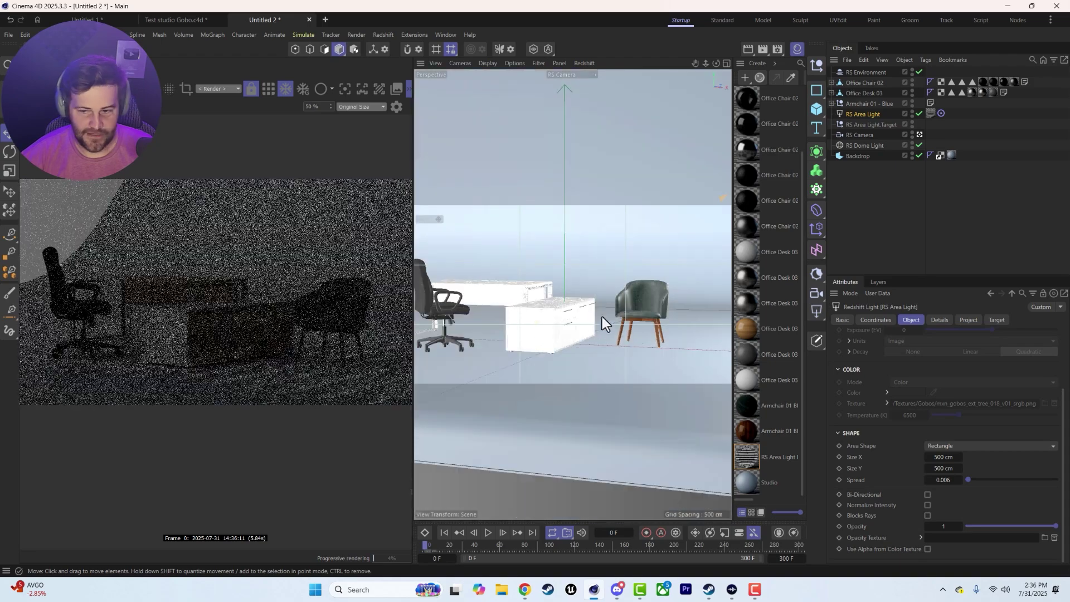
{"action": "double_click", "coordinate": [748, 453]}
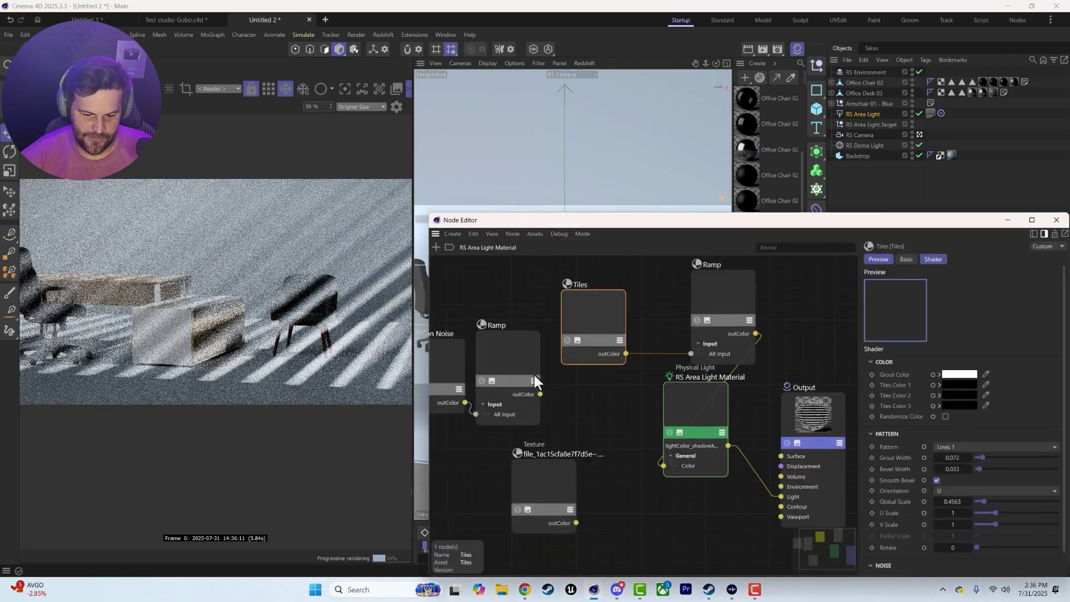
{"action": "left_click_drag", "start_coordinate": [541, 394], "coordinate": [706, 450]}
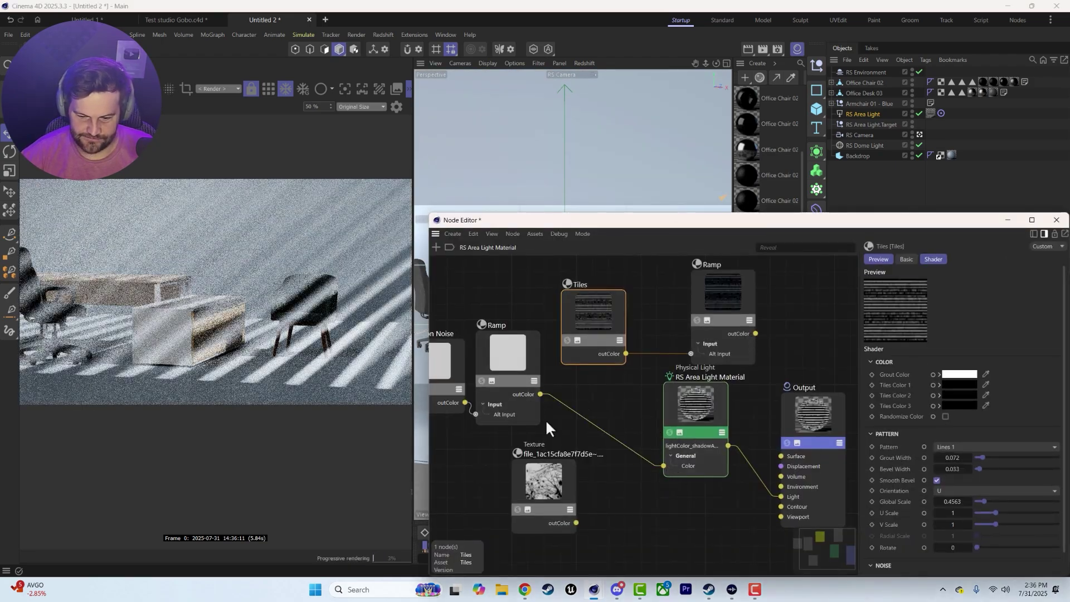
Step: Move the black knot of the noise Ramp to about 50% and frame the furniture from a higher angle
{"action": "left_click", "coordinate": [531, 369]}
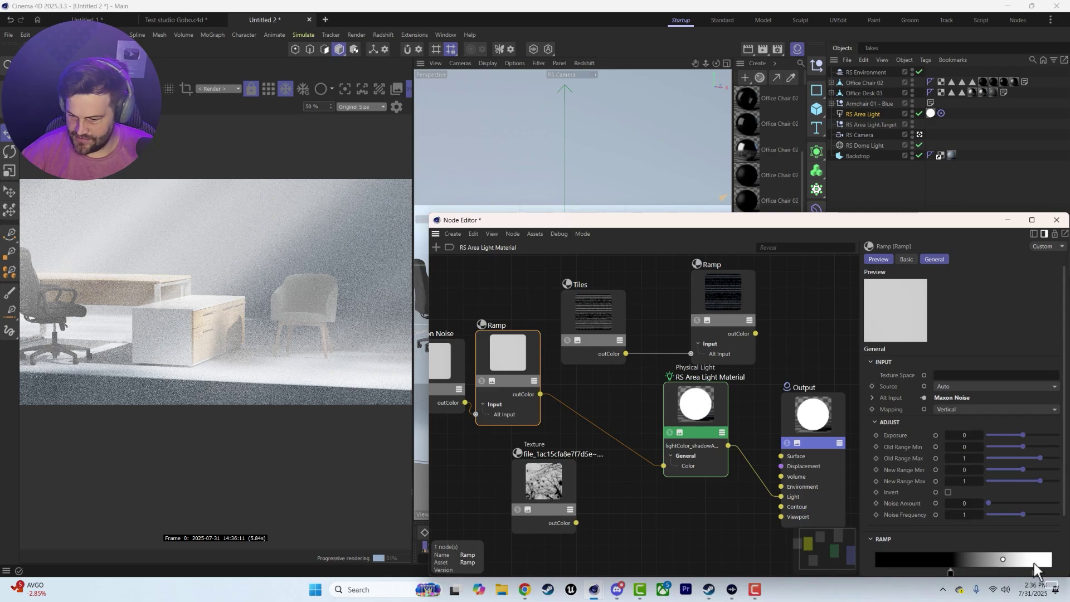
{"action": "mouse_move", "coordinate": [951, 572]}
{"action": "left_mouse_down"}
{"action": "mouse_move", "coordinate": [1021, 573]}
{"action": "mouse_move", "coordinate": [963, 573]}
{"action": "left_mouse_up"}
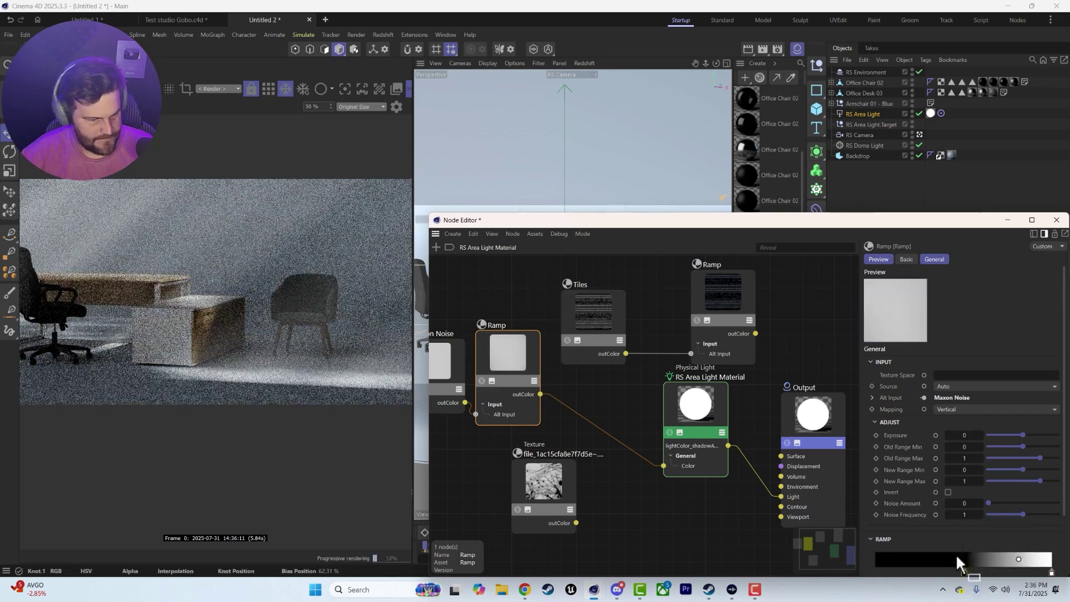
{"action": "left_click", "coordinate": [1056, 222]}
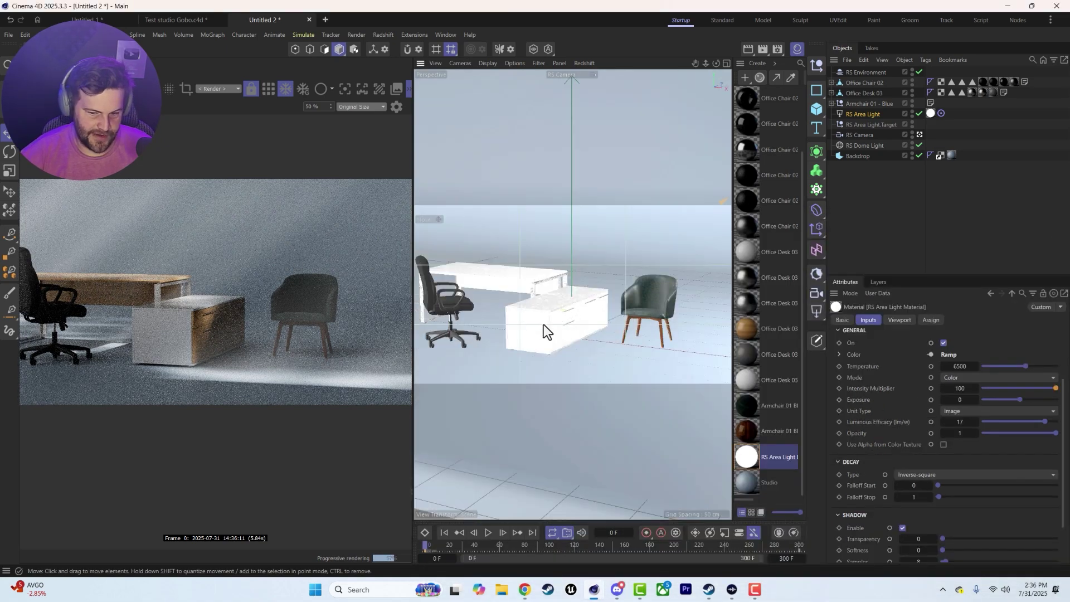
{"action": "left_click_drag", "start_coordinate": [544, 324], "coordinate": [524, 349], "text": "alt"}
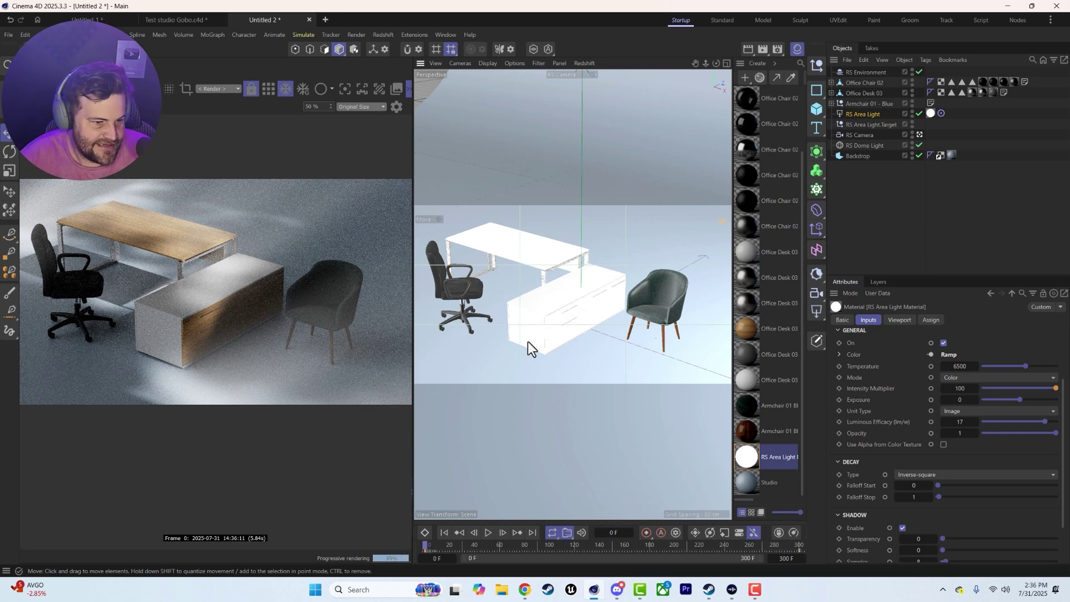
Step: Set the RS Environment's Scattering to 0 to remove the volumetric fog
{"action": "left_click", "coordinate": [862, 72]}
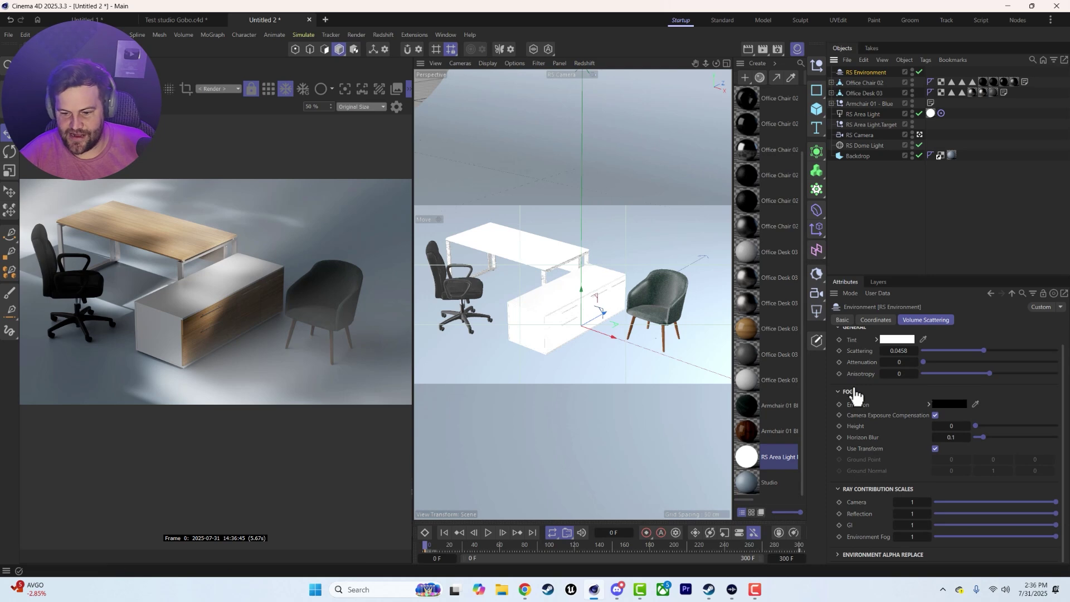
{"action": "scroll", "coordinate": [875, 418], "scroll_direction": "up", "scroll_amount": 1}
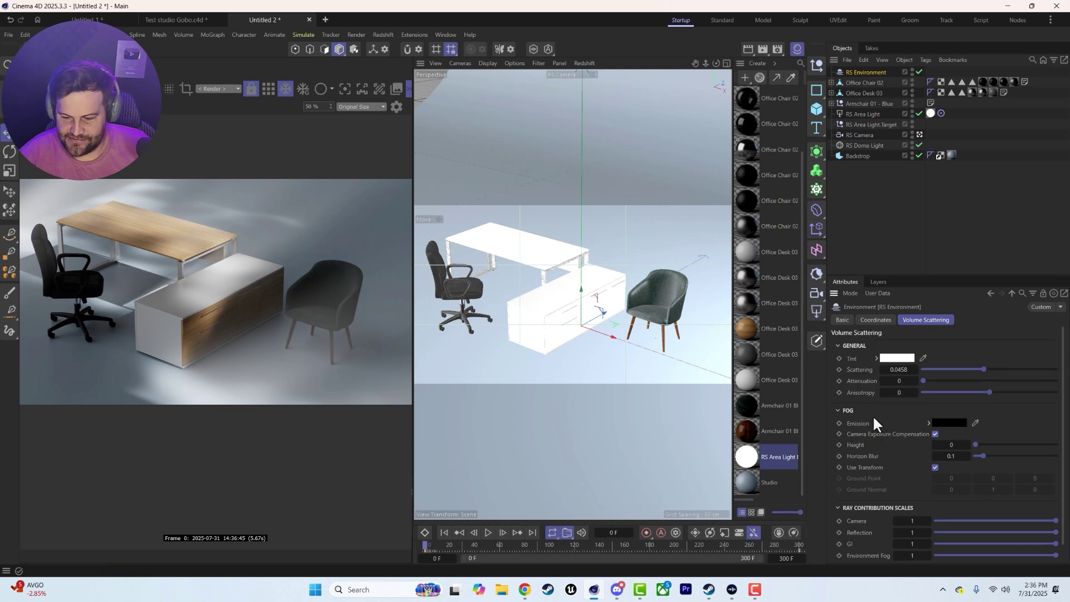
{"action": "left_click_drag", "start_coordinate": [984, 369], "coordinate": [930, 368]}
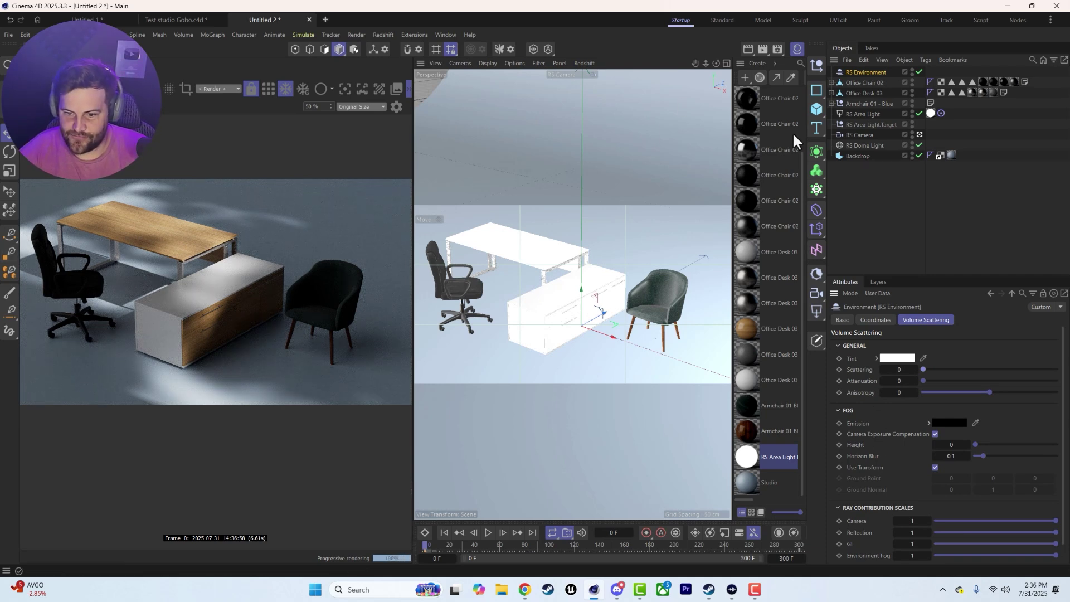
Step: Try the area light material without the noise Ramp on Color, using an Intensity Multiplier of 0.429, and restore the previous setup
{"action": "left_click", "coordinate": [745, 456]}
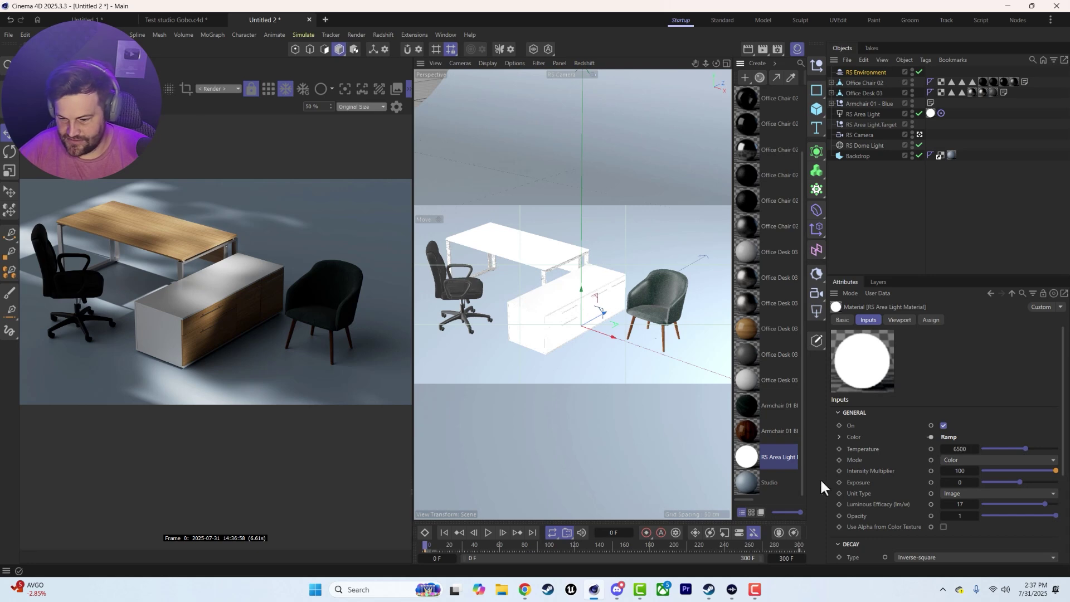
{"action": "double_click", "coordinate": [750, 459]}
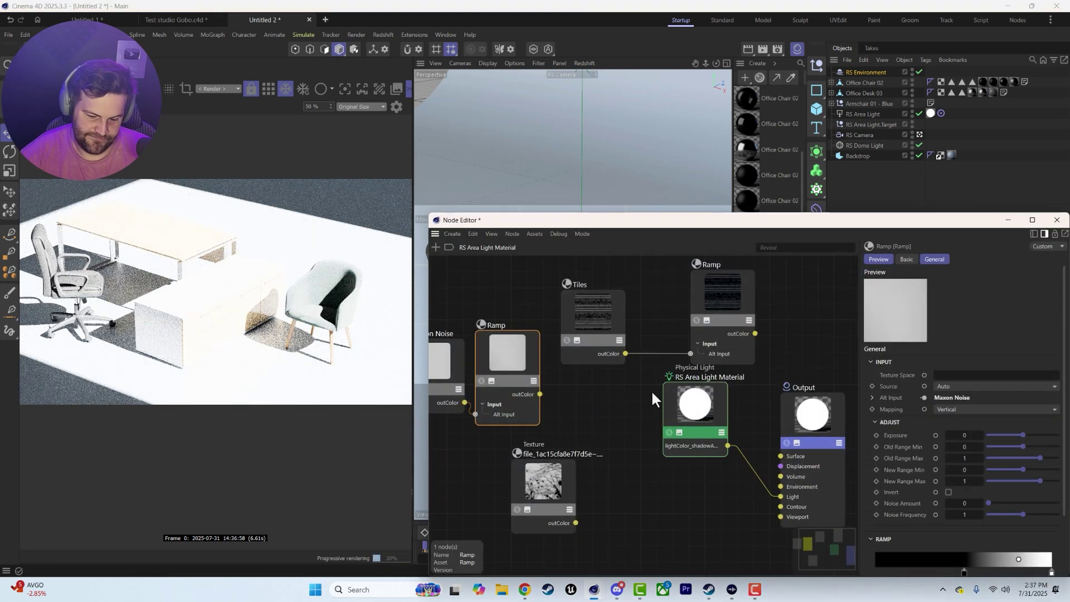
{"action": "left_click", "coordinate": [694, 403]}
{"action": "scroll", "coordinate": [919, 450], "scroll_direction": "down", "scroll_amount": 2}
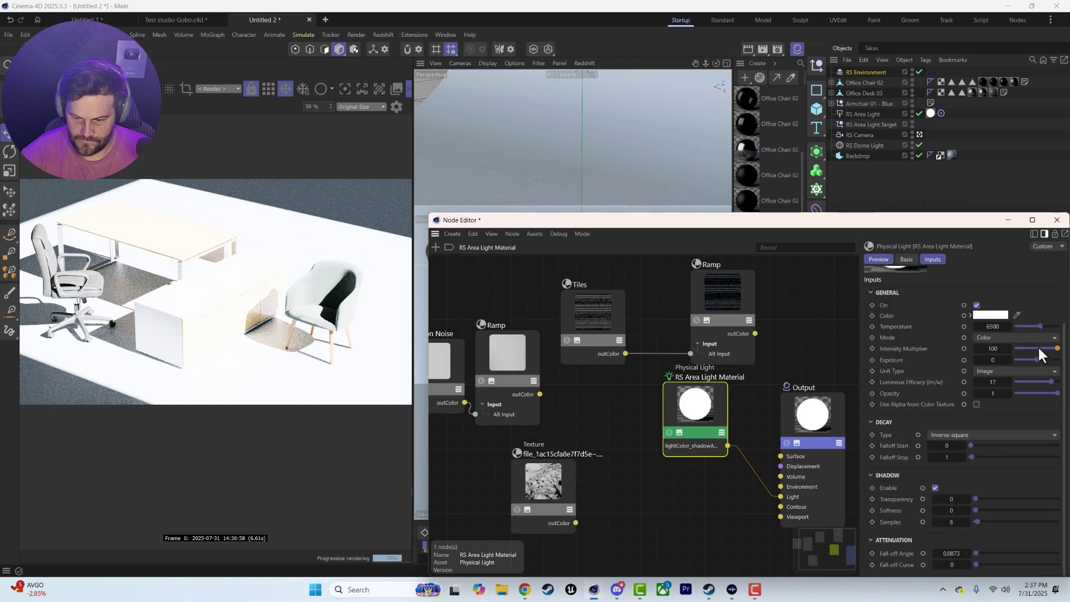
{"action": "left_click_drag", "start_coordinate": [1028, 349], "coordinate": [1035, 351]}
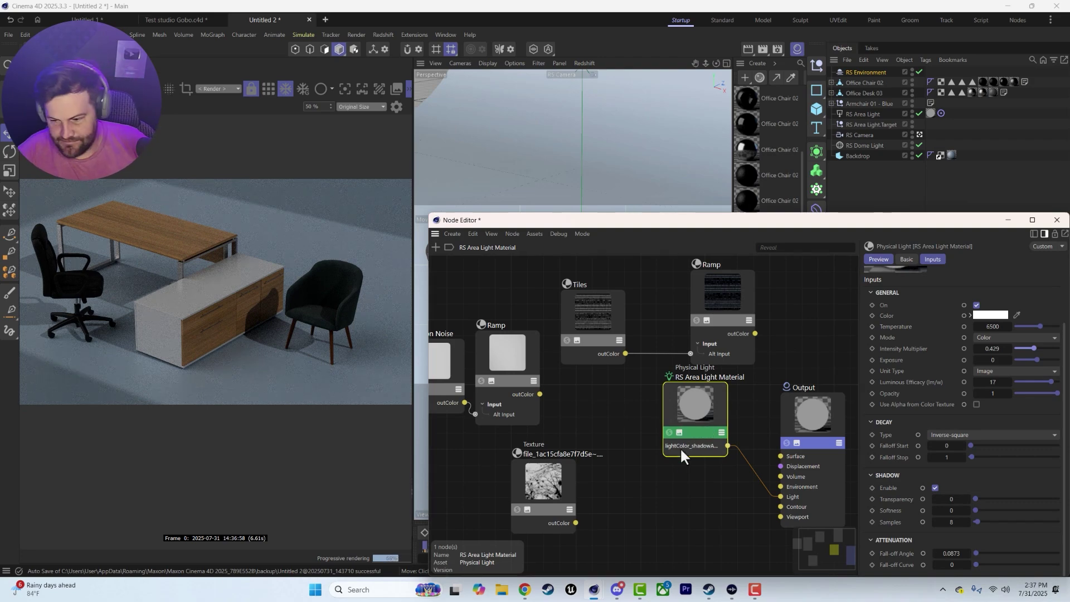
{"action": "left_click_drag", "start_coordinate": [681, 450], "coordinate": [680, 454]}
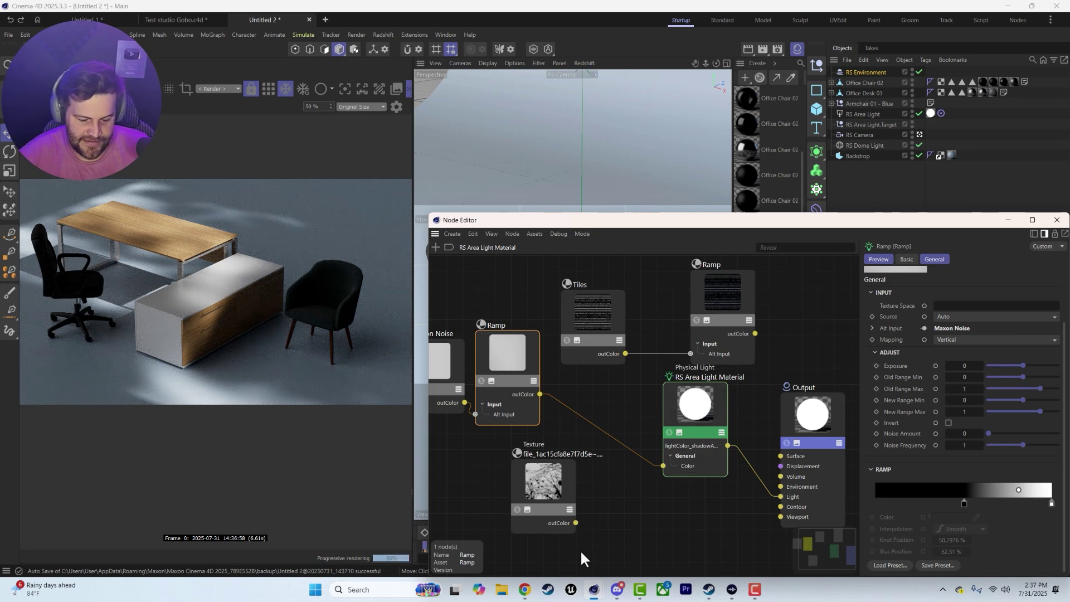
{"action": "left_click", "coordinate": [1057, 220]}
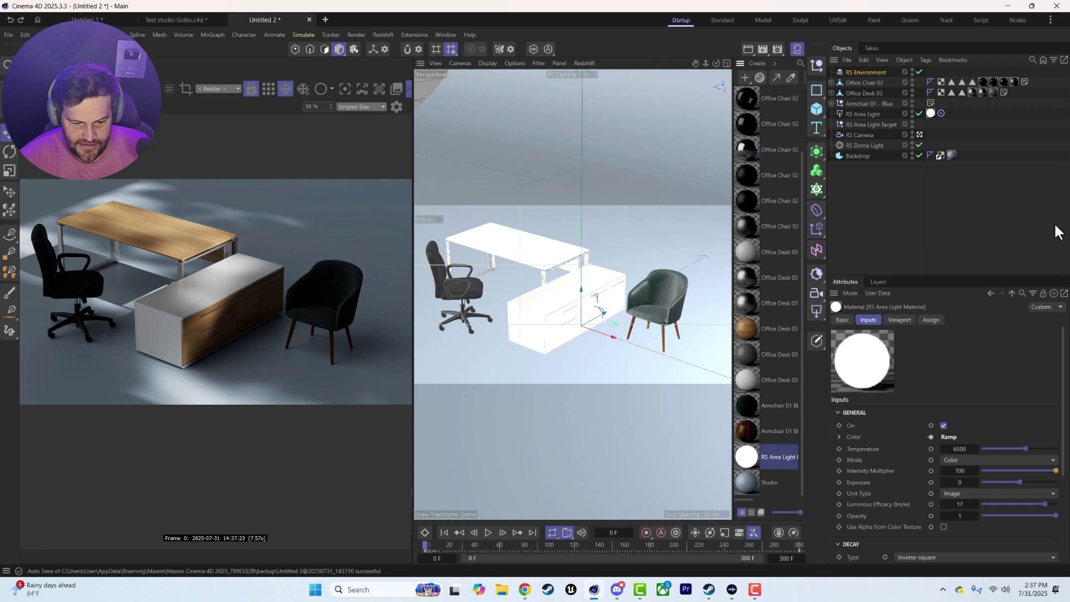
Step: Play the animation and scrub through the timeline to examine how the noise-driven cloud shadows move across the furniture
{"action": "left_click", "coordinate": [489, 532]}
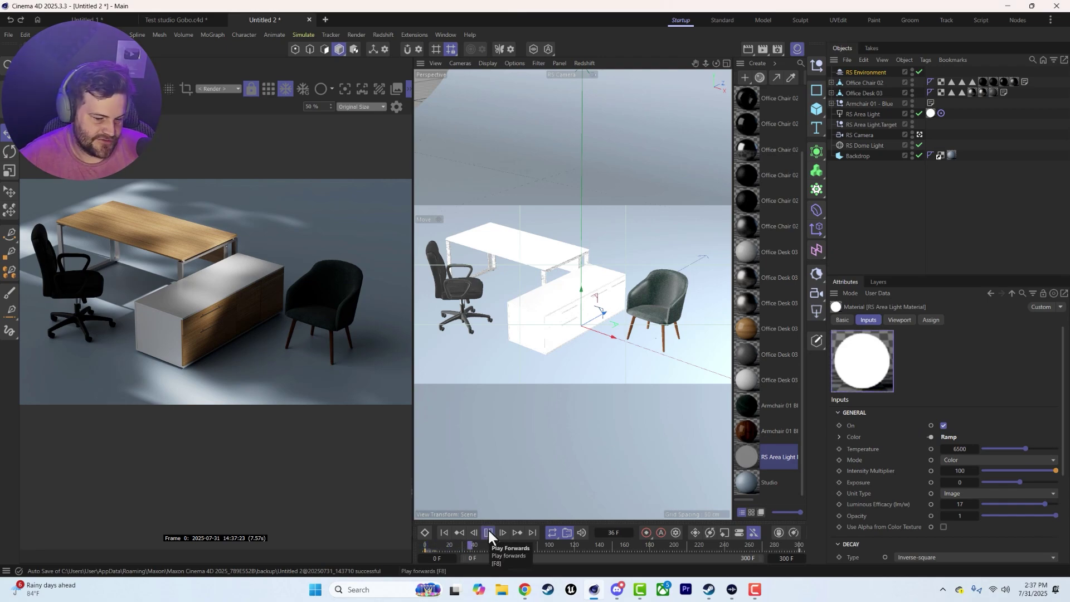
{"action": "left_click", "coordinate": [488, 533]}
{"action": "left_click_drag", "start_coordinate": [434, 545], "coordinate": [537, 545]}
{"action": "left_click_drag", "start_coordinate": [610, 544], "coordinate": [705, 542]}
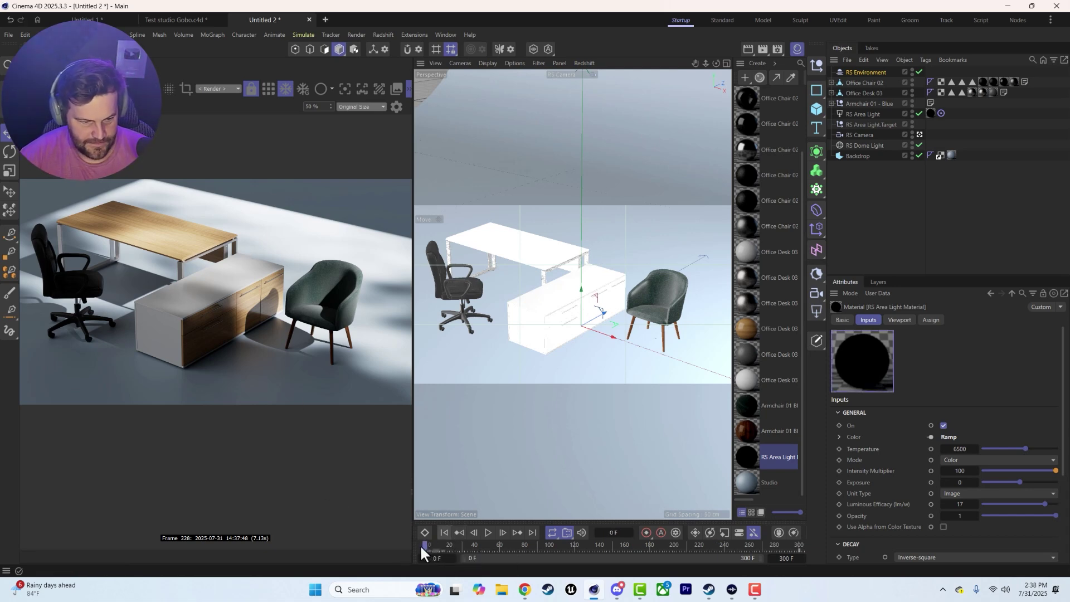
{"action": "left_click_drag", "start_coordinate": [421, 546], "coordinate": [373, 533]}
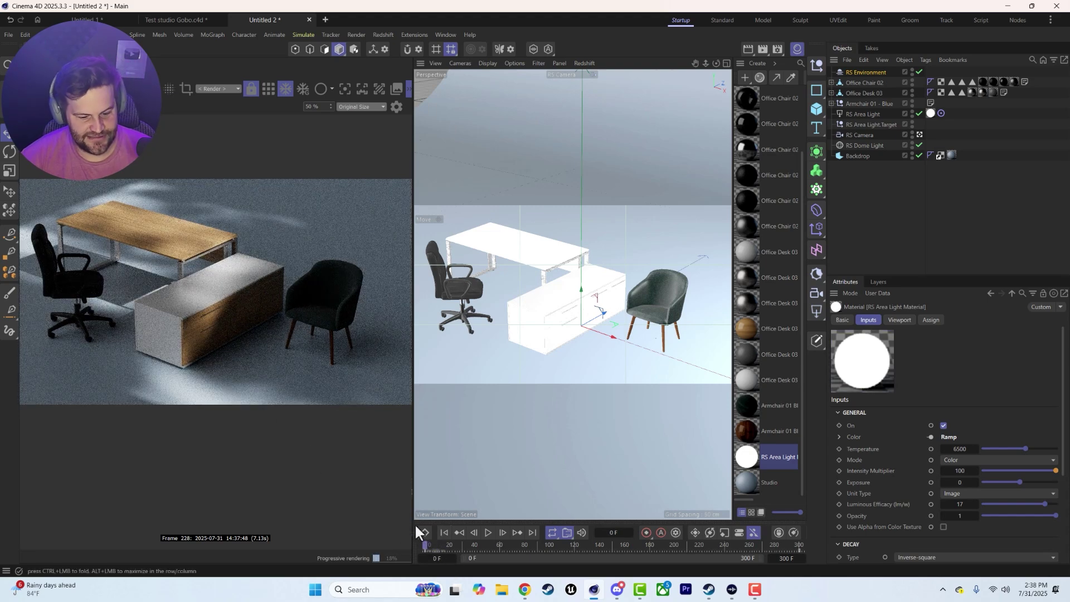
{"action": "left_click_drag", "start_coordinate": [445, 546], "coordinate": [513, 550]}
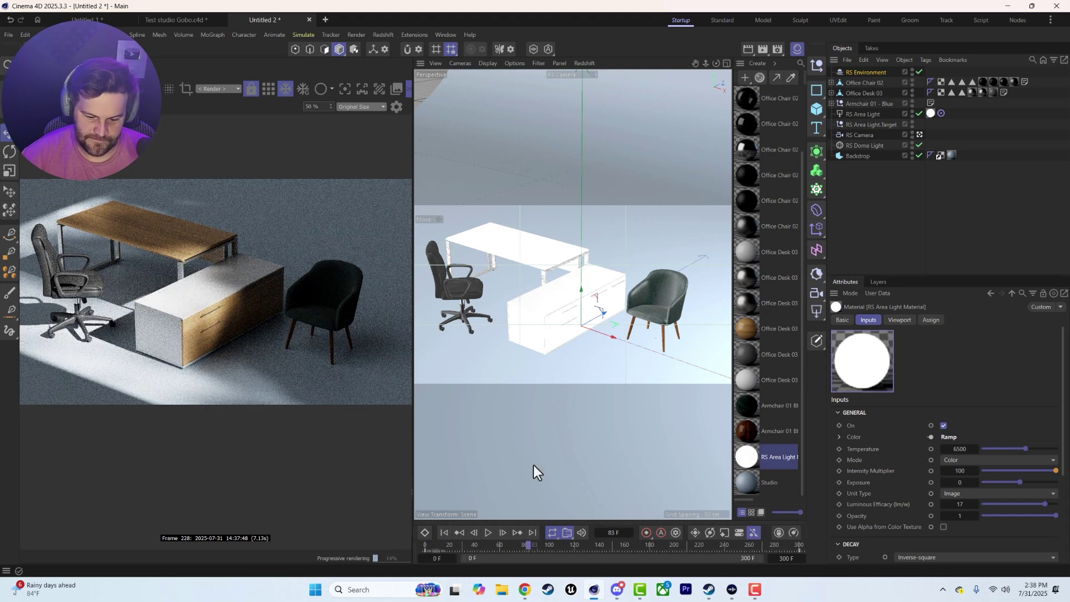